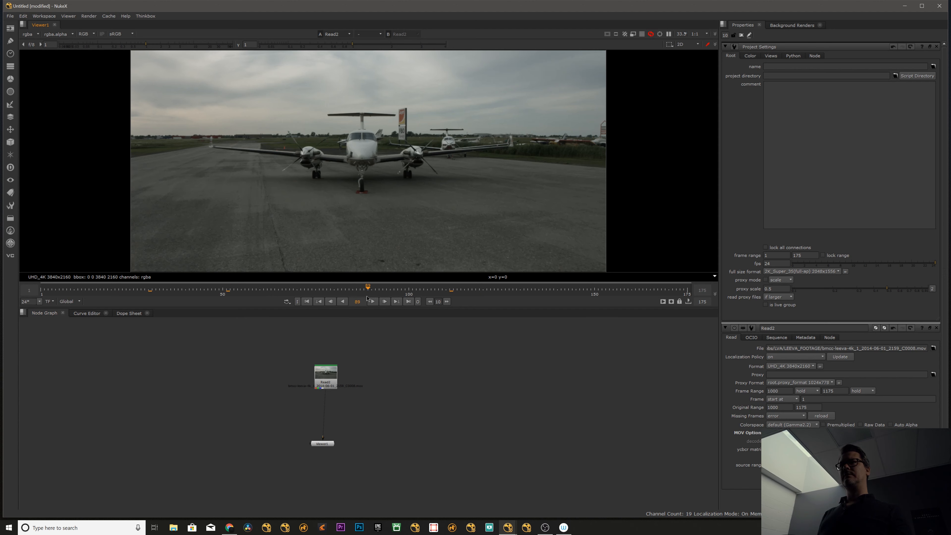
Review the airplane clip by playing it and scrubbing through the timeline.
{"action": "left_click_drag", "start_coordinate": [90, 285], "coordinate": [39, 287]}
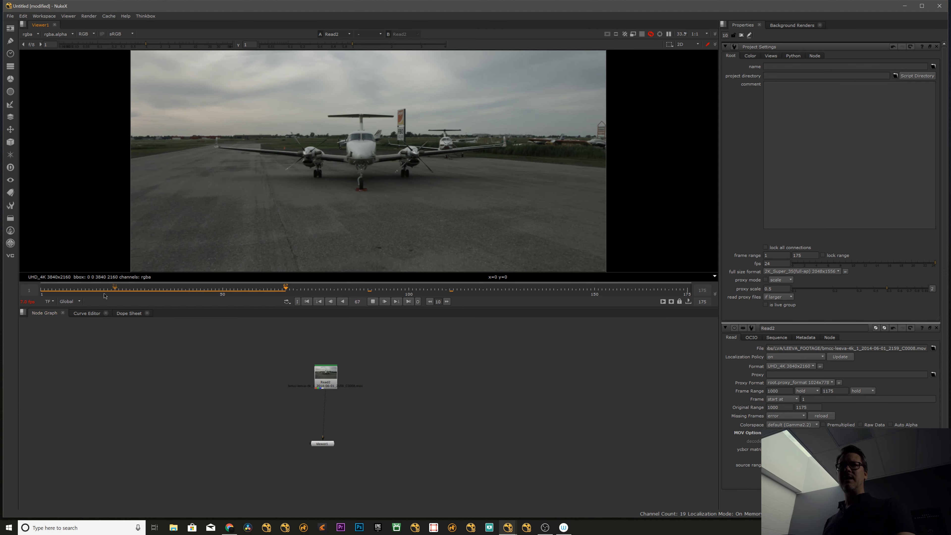
{"action": "left_click", "coordinate": [45, 290]}
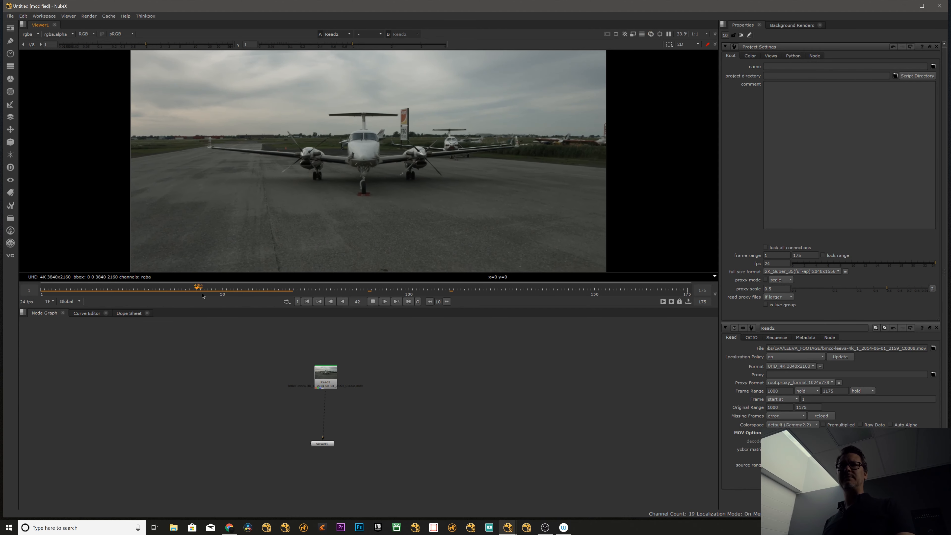
{"action": "left_click_drag", "start_coordinate": [189, 290], "coordinate": [88, 290]}
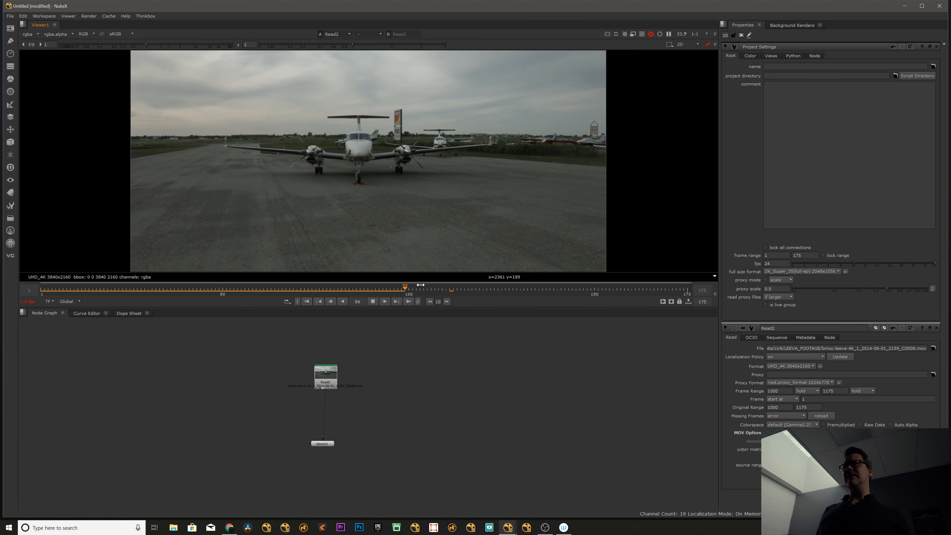
{"action": "left_click_drag", "start_coordinate": [421, 285], "coordinate": [196, 291]}
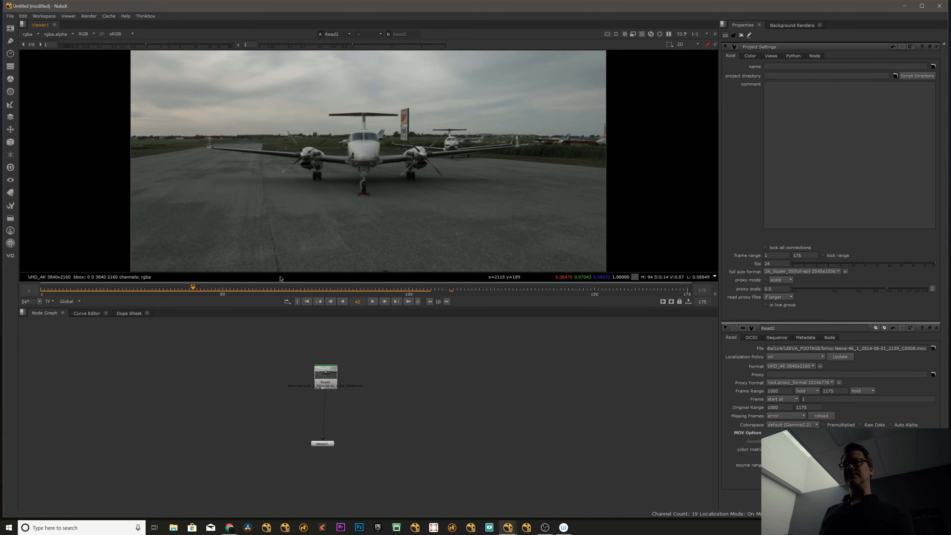
Check the playback frame rate options, keep 24 fps, and play the clip before scrubbing back to frame 37.
{"action": "left_click", "coordinate": [39, 302]}
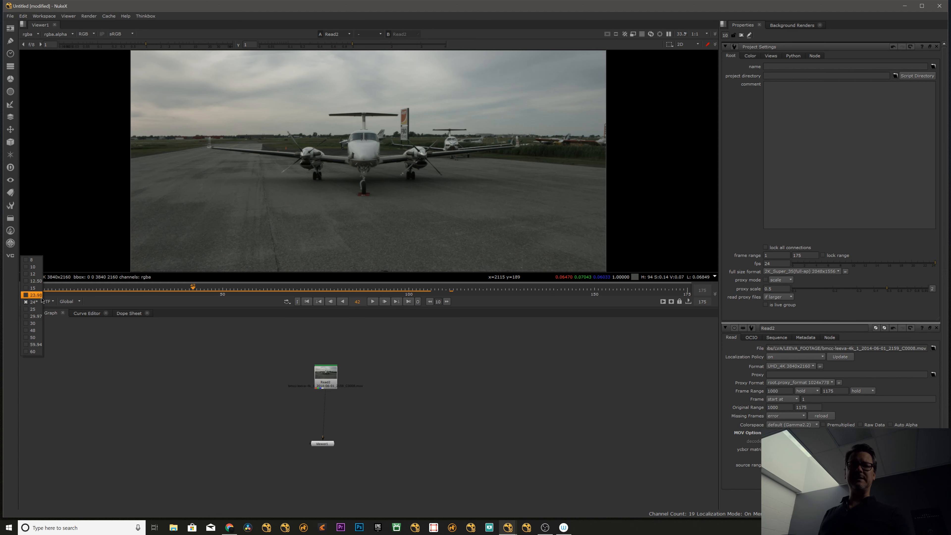
{"action": "left_click", "coordinate": [38, 304]}
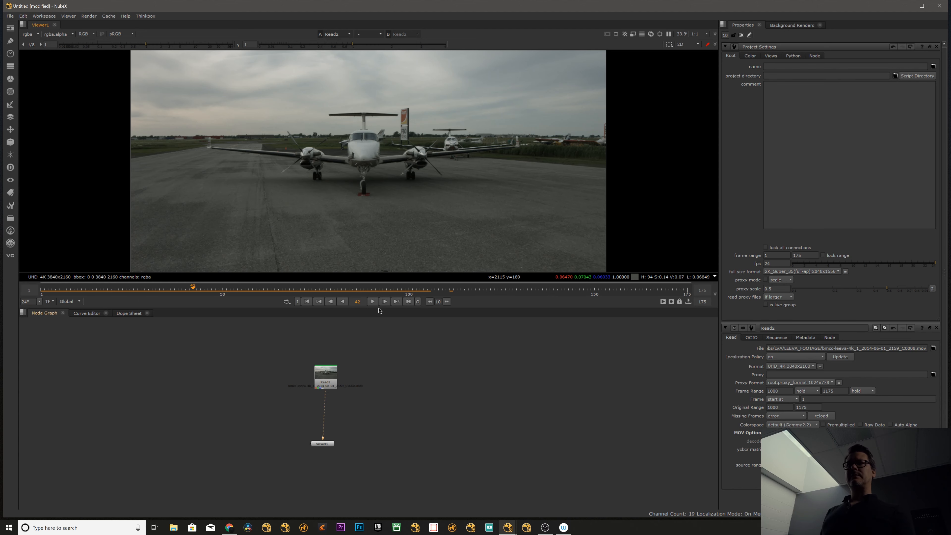
{"action": "left_click", "coordinate": [373, 301]}
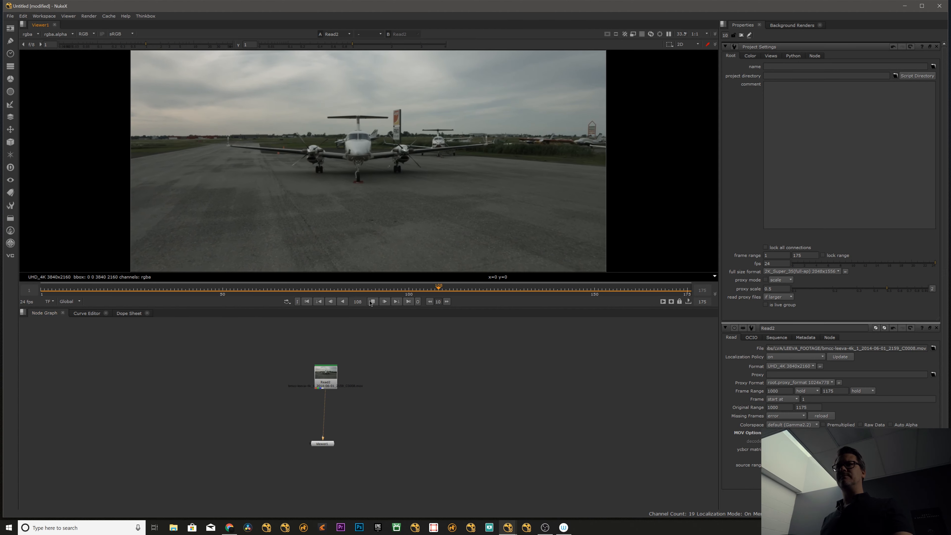
{"action": "left_click_drag", "start_coordinate": [296, 290], "coordinate": [180, 295]}
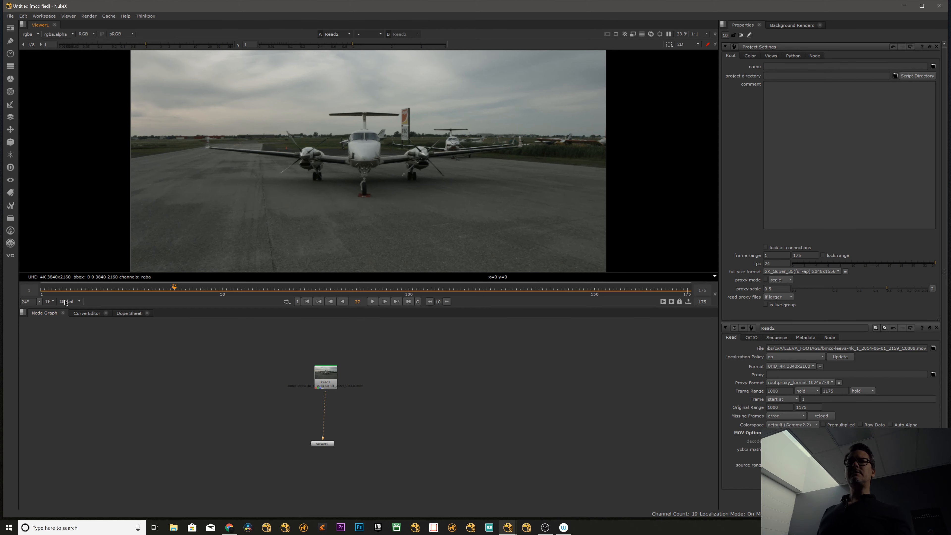
Switch the timeline display to timecode and play the clip with it.
{"action": "left_click", "coordinate": [53, 302]}
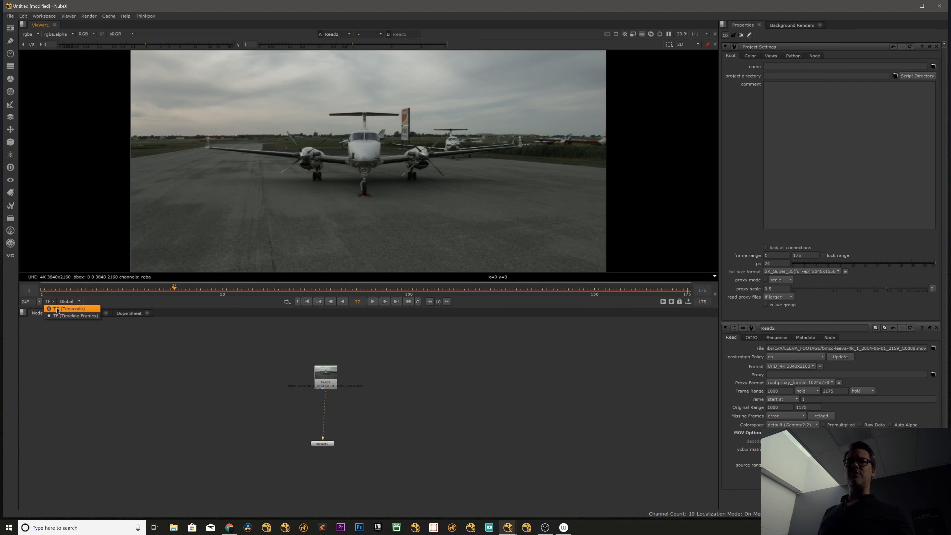
{"action": "left_click", "coordinate": [66, 309]}
{"action": "left_click_drag", "start_coordinate": [131, 291], "coordinate": [53, 289]}
{"action": "key", "text": "l"}
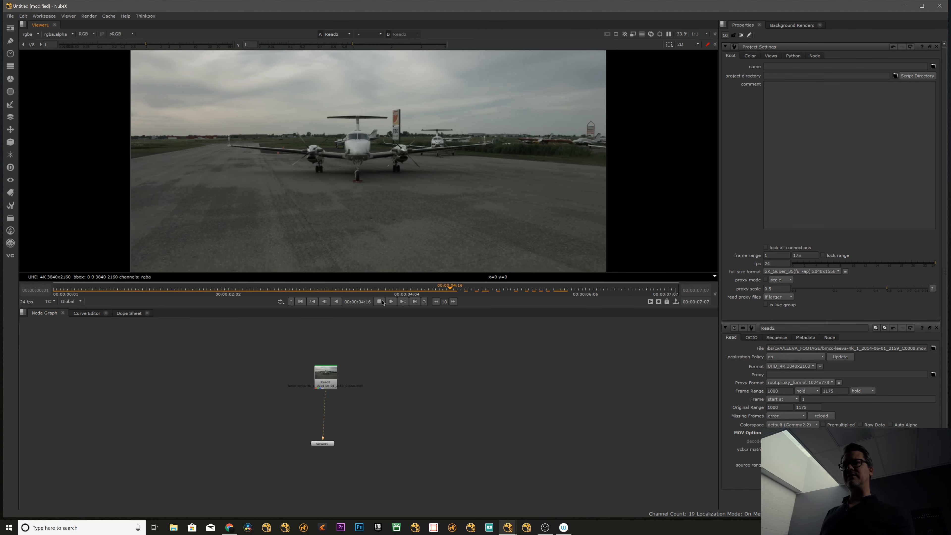
{"action": "left_click", "coordinate": [160, 289]}
{"action": "left_click_drag", "start_coordinate": [168, 306], "coordinate": [78, 293]}
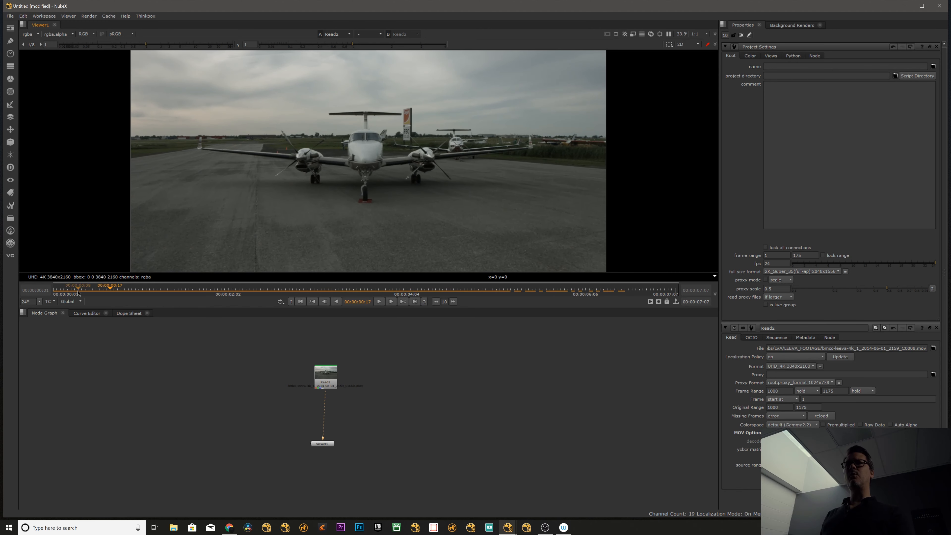
Return the timeline display to timeline frames and scrub the clip to frame 57.
{"action": "left_click", "coordinate": [48, 302]}
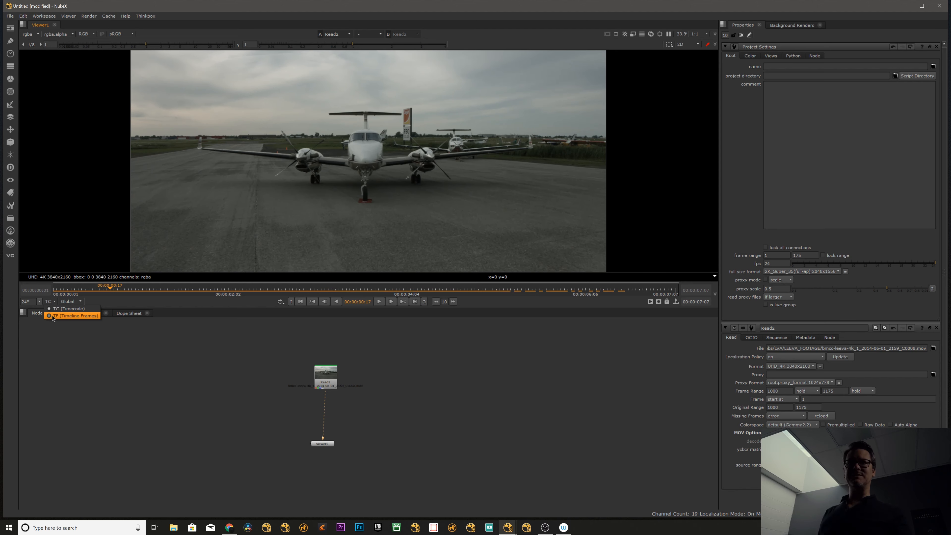
{"action": "left_click", "coordinate": [53, 315]}
{"action": "left_click_drag", "start_coordinate": [120, 292], "coordinate": [282, 288]}
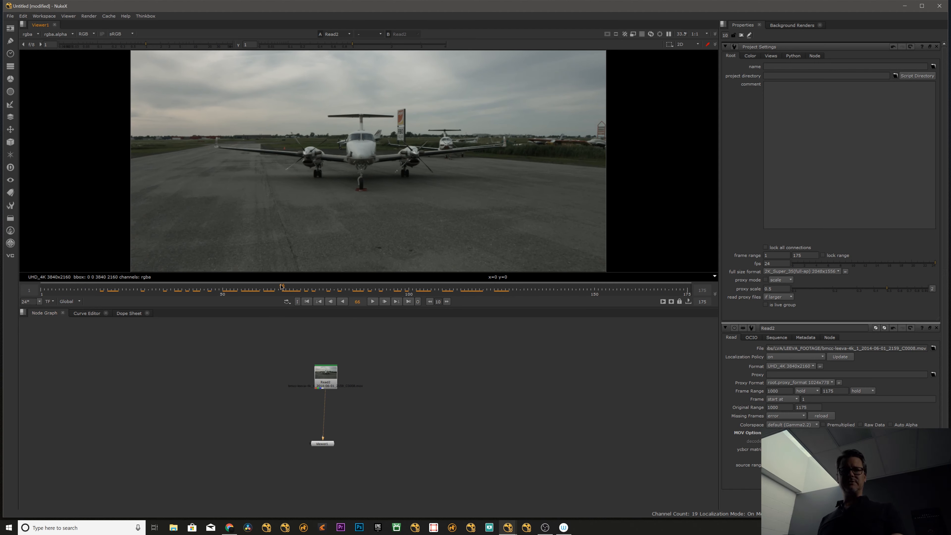
{"action": "mouse_move", "coordinate": [276, 288]}
{"action": "left_mouse_down"}
{"action": "mouse_move", "coordinate": [130, 290]}
{"action": "mouse_move", "coordinate": [267, 290]}
{"action": "left_mouse_up"}
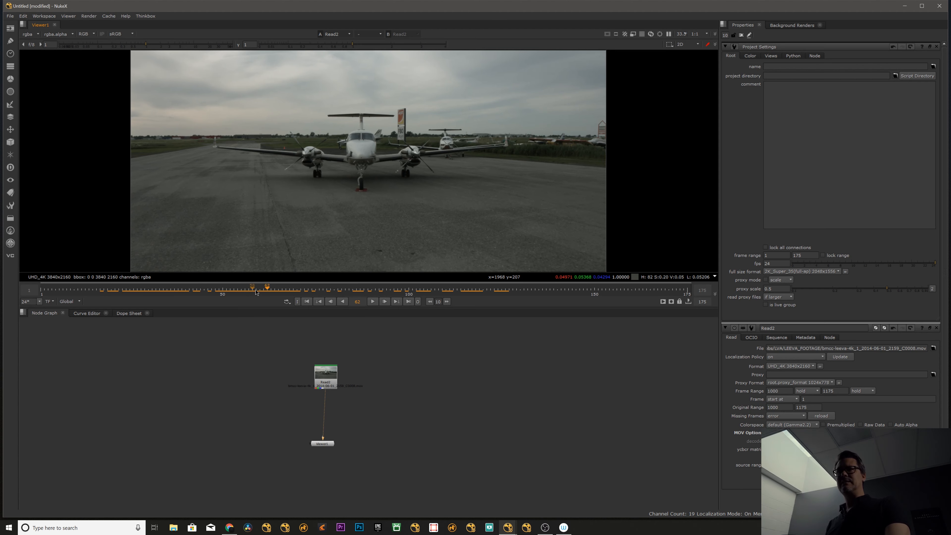
{"action": "mouse_move", "coordinate": [255, 289]}
{"action": "left_mouse_down"}
{"action": "mouse_move", "coordinate": [293, 290]}
{"action": "mouse_move", "coordinate": [248, 287]}
{"action": "left_mouse_up"}
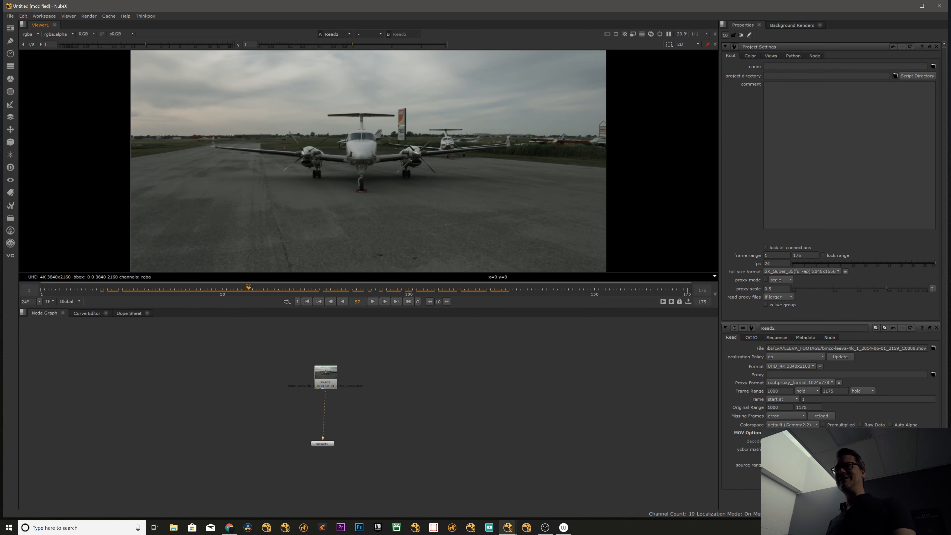
Play the clip and set its playback mode to Bounce.
{"action": "left_click", "coordinate": [287, 302]}
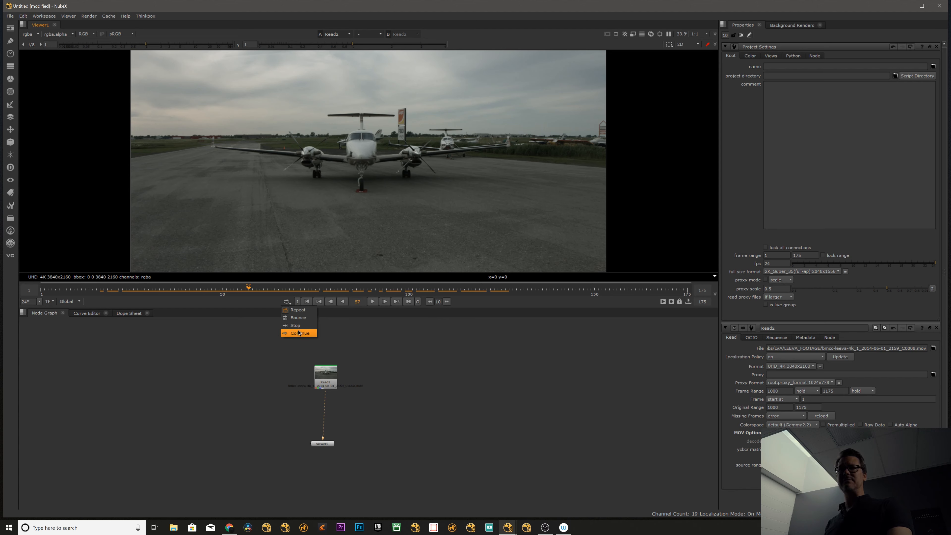
{"action": "left_click", "coordinate": [239, 300]}
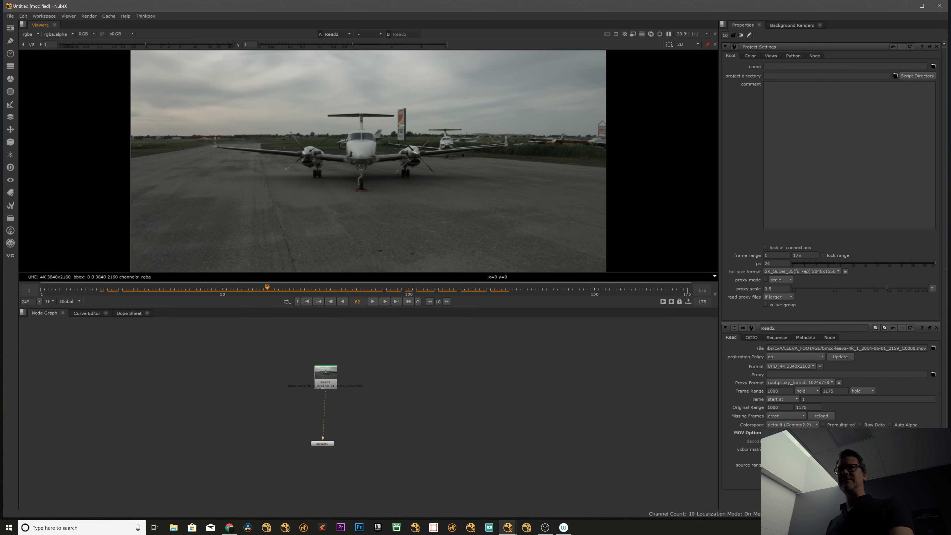
{"action": "left_click", "coordinate": [373, 302]}
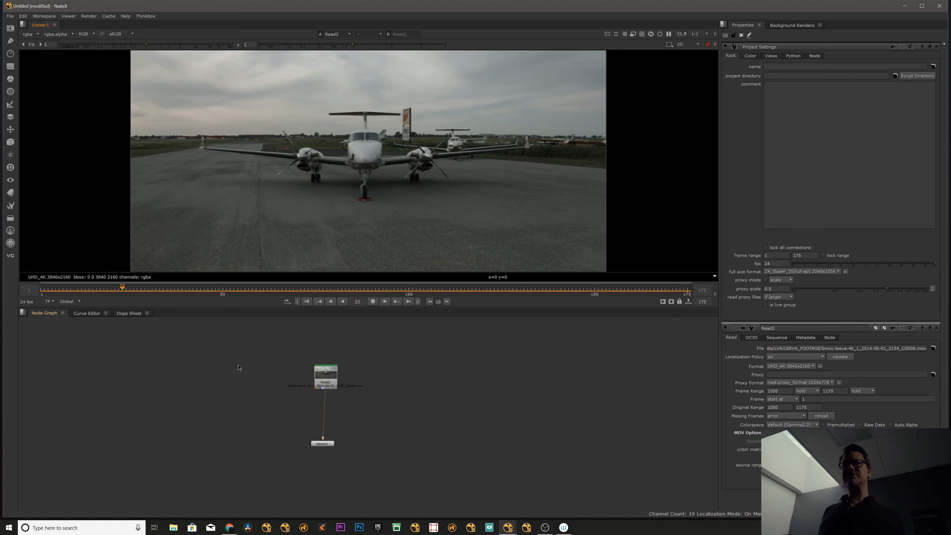
{"action": "left_click", "coordinate": [289, 303]}
{"action": "left_click", "coordinate": [278, 319]}
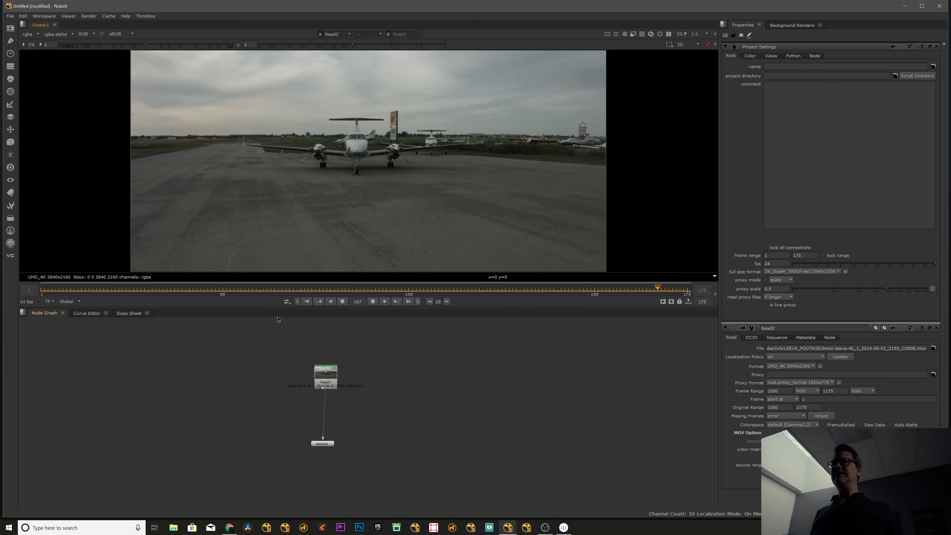
Set the playback mode to Stop and play the clip through to its end.
{"action": "left_click", "coordinate": [287, 302]}
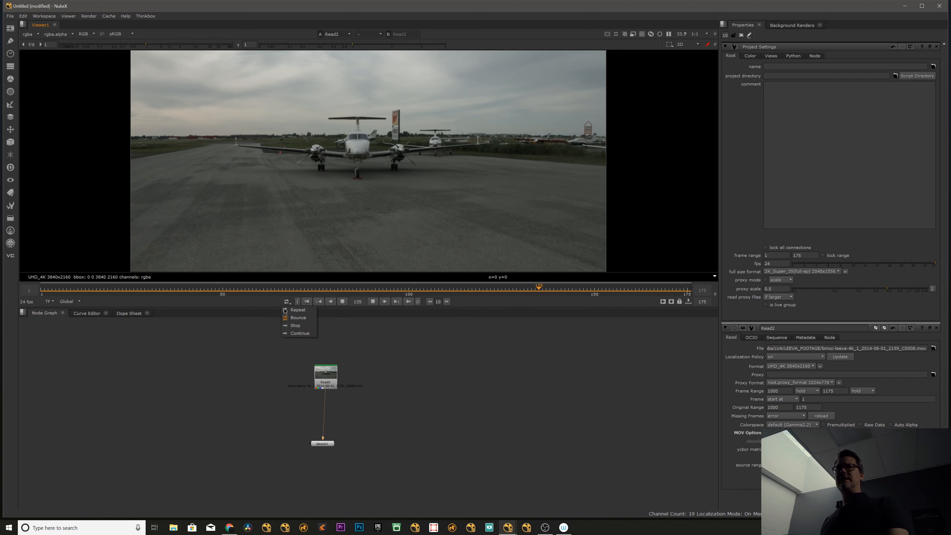
{"action": "left_click", "coordinate": [280, 321]}
{"action": "left_click", "coordinate": [287, 302]}
{"action": "left_click", "coordinate": [292, 326]}
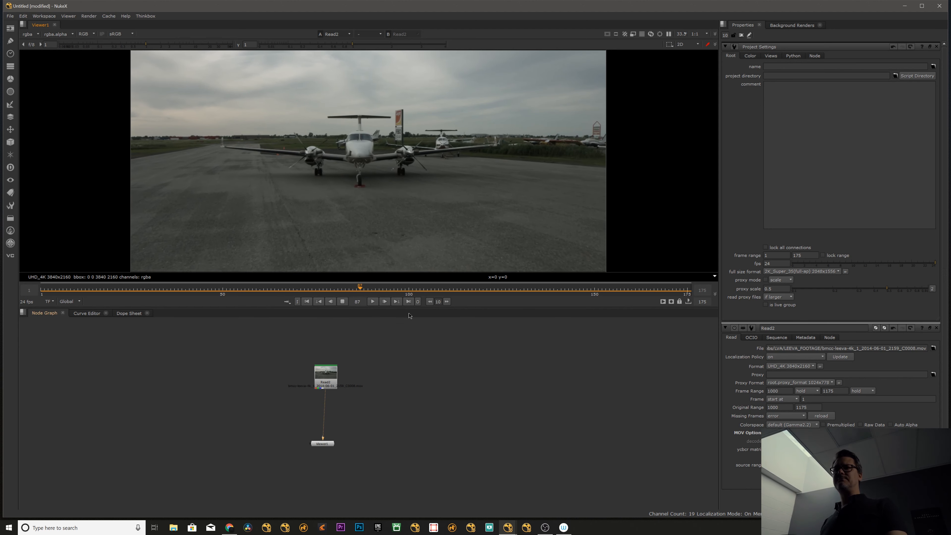
{"action": "left_click", "coordinate": [372, 301]}
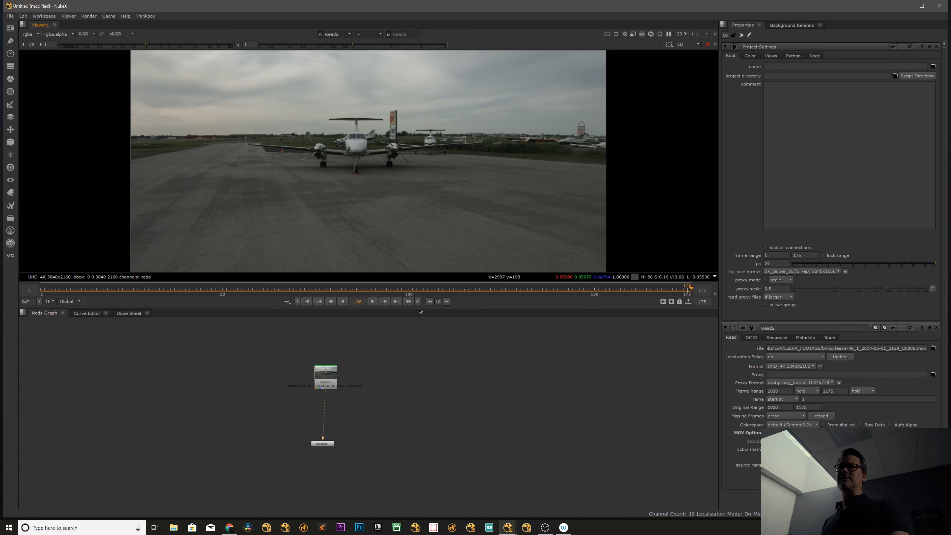
Set the playback mode back to Repeat and mark an in point at frame 50 and an out point at frame 86.
{"action": "left_click", "coordinate": [287, 302]}
{"action": "left_click", "coordinate": [289, 325]}
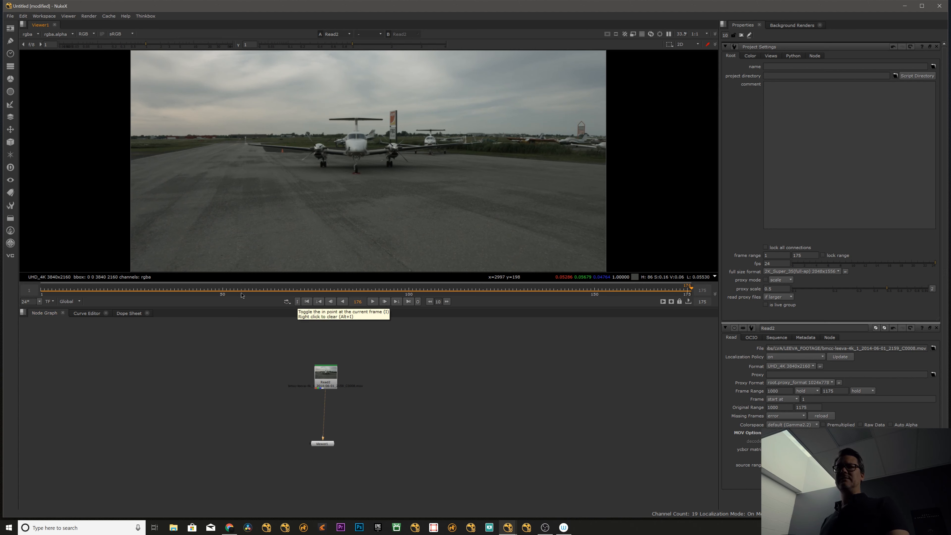
{"action": "left_click", "coordinate": [223, 289]}
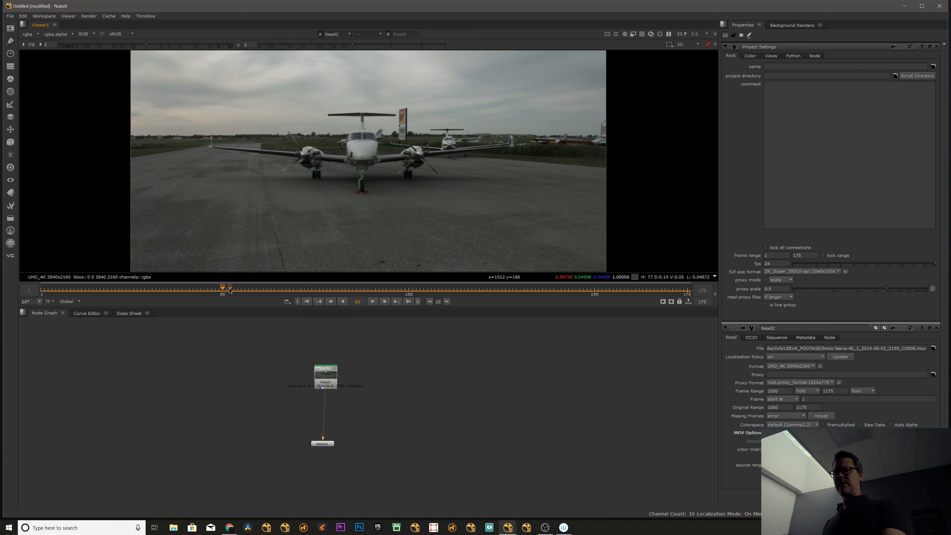
{"action": "left_click", "coordinate": [300, 304]}
{"action": "left_click", "coordinate": [357, 290]}
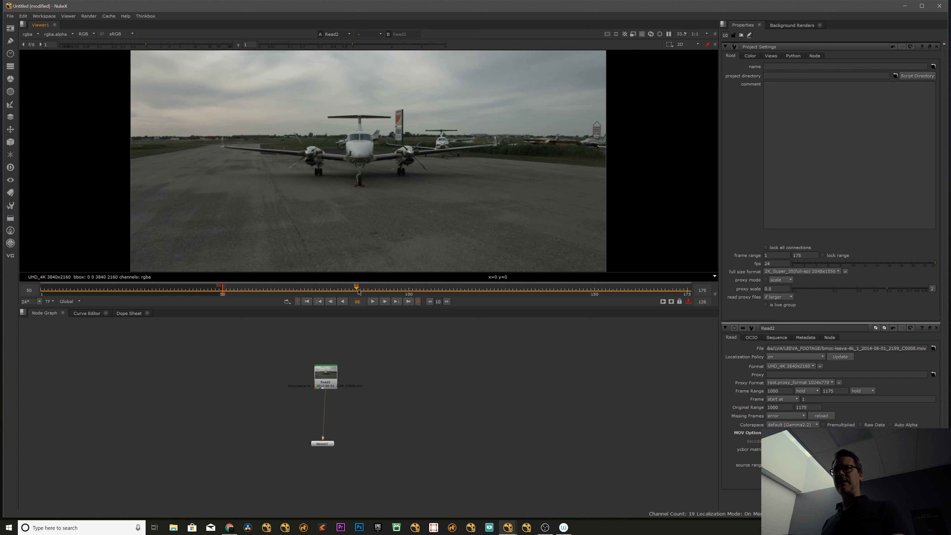
{"action": "left_click", "coordinate": [418, 302]}
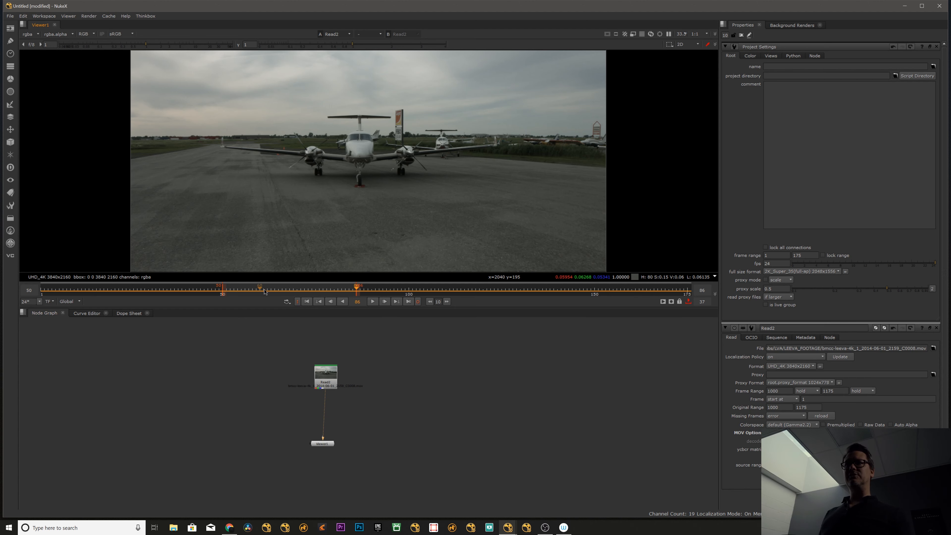
Play the clip within the marked in and out range, then stop playback.
{"action": "key", "text": "l"}
{"action": "left_click", "coordinate": [373, 301]}
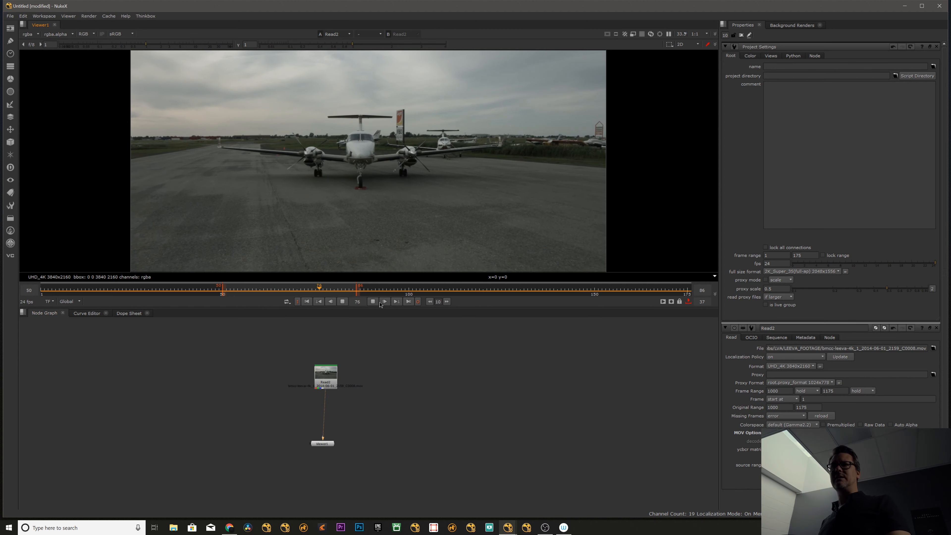
{"action": "left_click", "coordinate": [343, 302]}
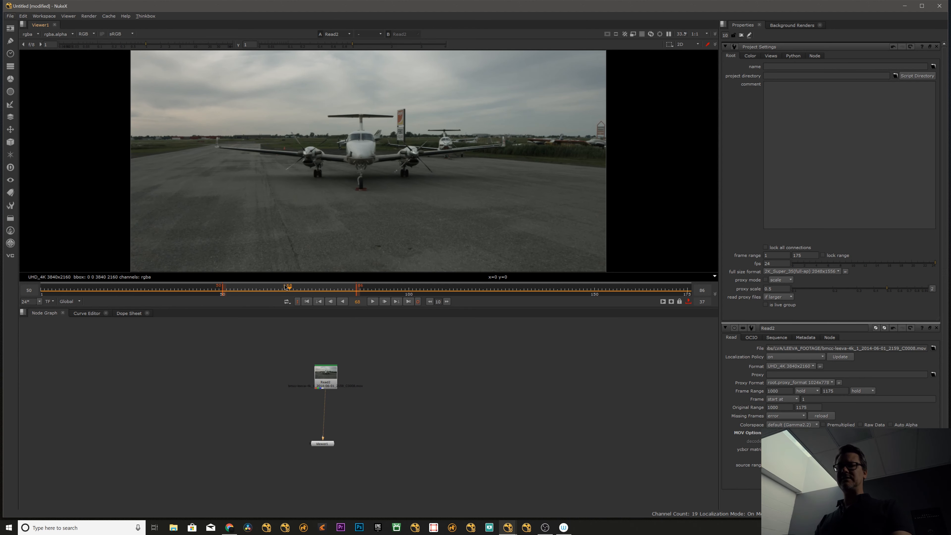
Clear the in and out points from the timeline to restore the full frame range.
{"action": "key", "text": "alt+i"}
{"action": "left_click", "coordinate": [519, 343]}
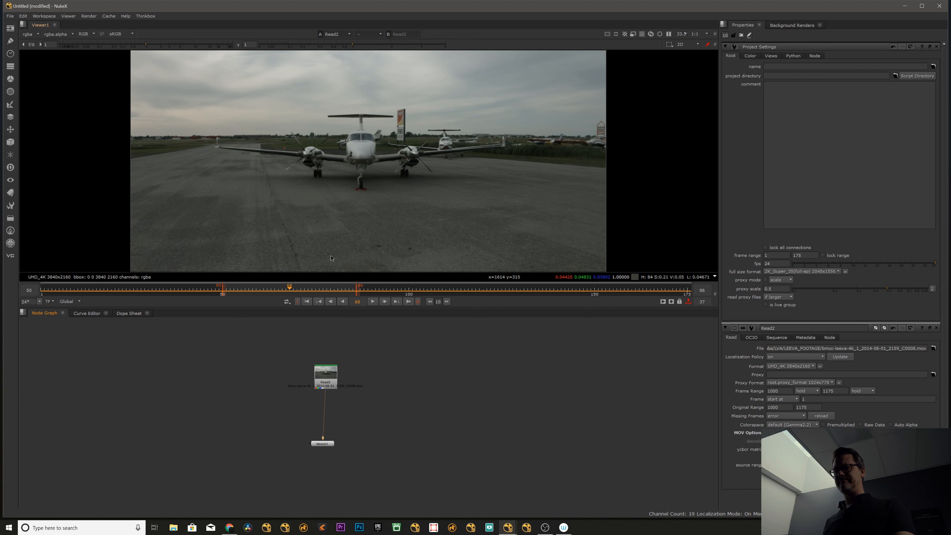
{"action": "key", "text": "i"}
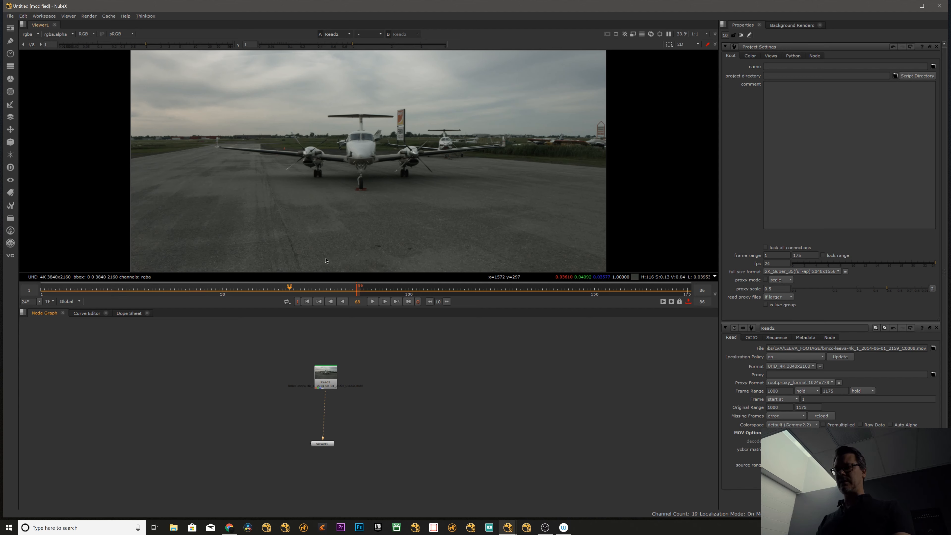
{"action": "key", "text": "alt+o"}
Scrub to frame 110, jump to the first frame, and jump to the last frame of the clip.
{"action": "left_click_drag", "start_coordinate": [320, 289], "coordinate": [473, 283]}
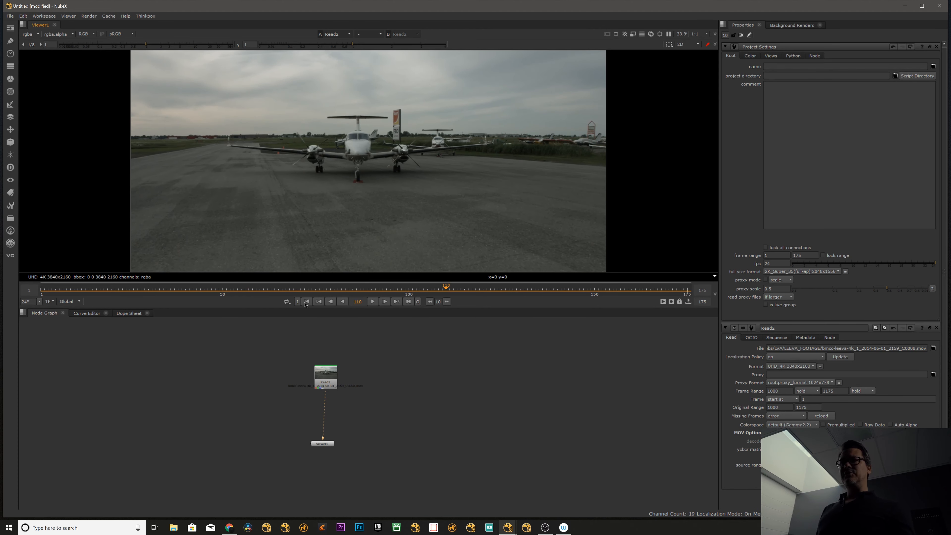
{"action": "left_click", "coordinate": [307, 302]}
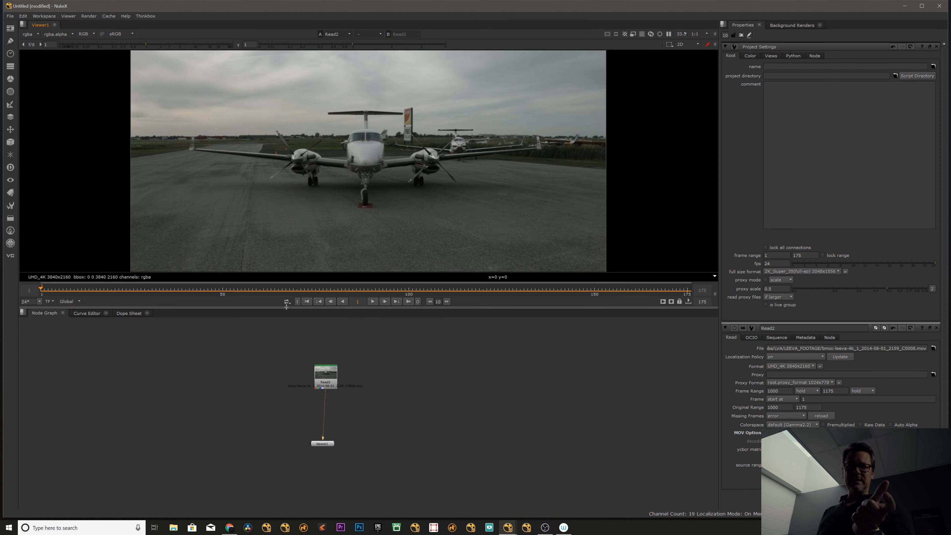
{"action": "left_click", "coordinate": [408, 302]}
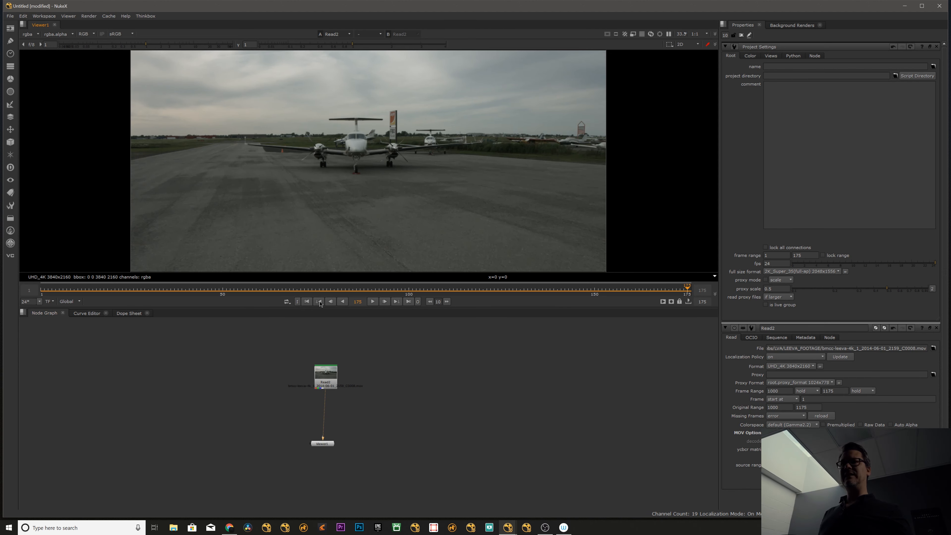
Move to a frame between 50 and 100 and add a Roto node after the Read2 node.
{"action": "left_click", "coordinate": [294, 290]}
{"action": "left_click", "coordinate": [339, 381]}
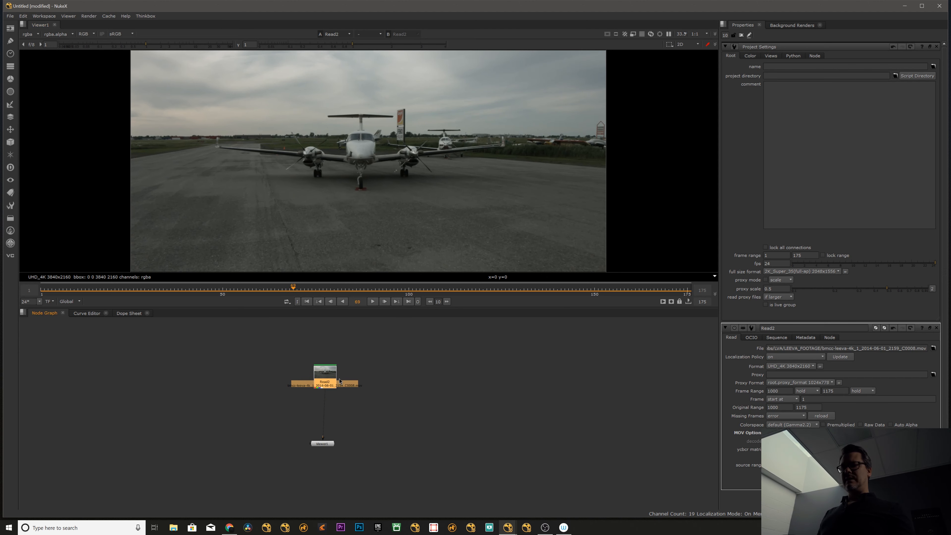
{"action": "key", "text": "o"}
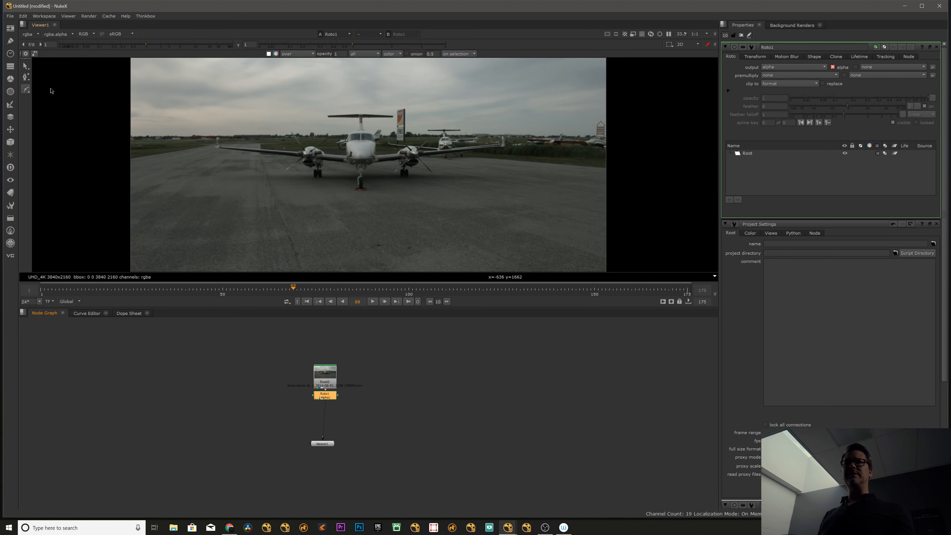
Draw a closed four-point Bezier shape on the tarmac beneath the airplane's left-hand wing, and reposition its lowest point.
{"action": "left_click", "coordinate": [26, 89]}
{"action": "left_click", "coordinate": [47, 89]}
{"action": "left_click", "coordinate": [283, 144]}
{"action": "left_click", "coordinate": [220, 190]}
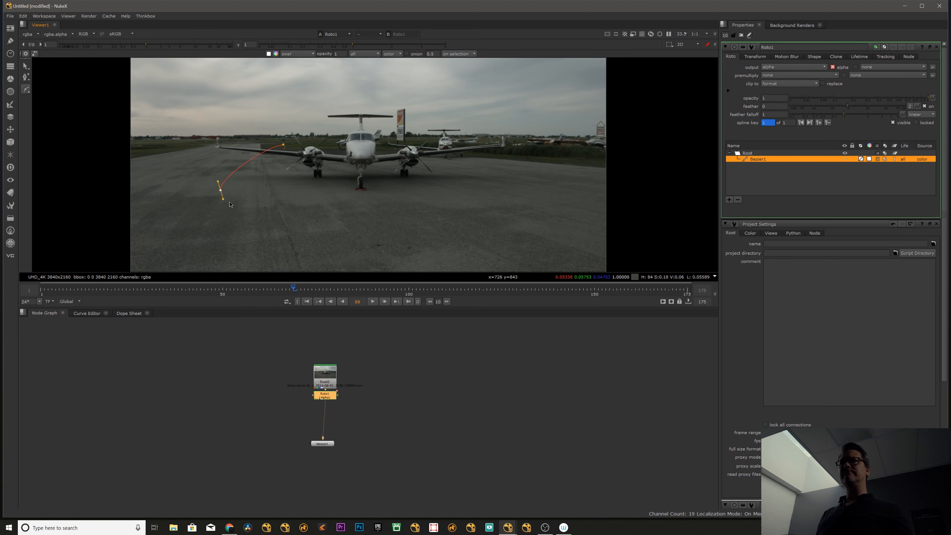
{"action": "left_click", "coordinate": [292, 218]}
{"action": "left_click_drag", "start_coordinate": [336, 176], "coordinate": [350, 181]}
{"action": "left_click", "coordinate": [284, 145]}
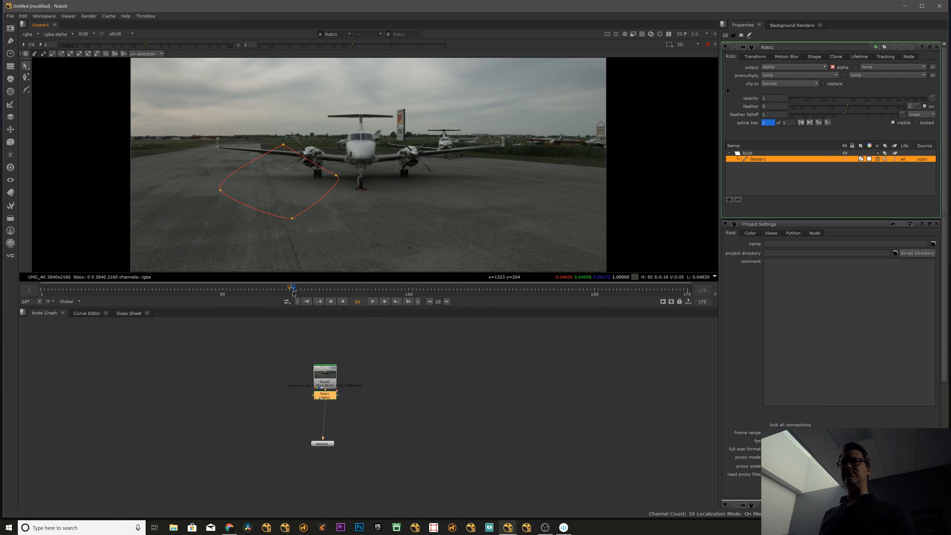
{"action": "left_click_drag", "start_coordinate": [291, 221], "coordinate": [303, 210]}
Animate the whole shape by moving it over the airplane near frame 85 and beyond the right-hand wing near frame 109.
{"action": "left_click_drag", "start_coordinate": [295, 291], "coordinate": [353, 290]}
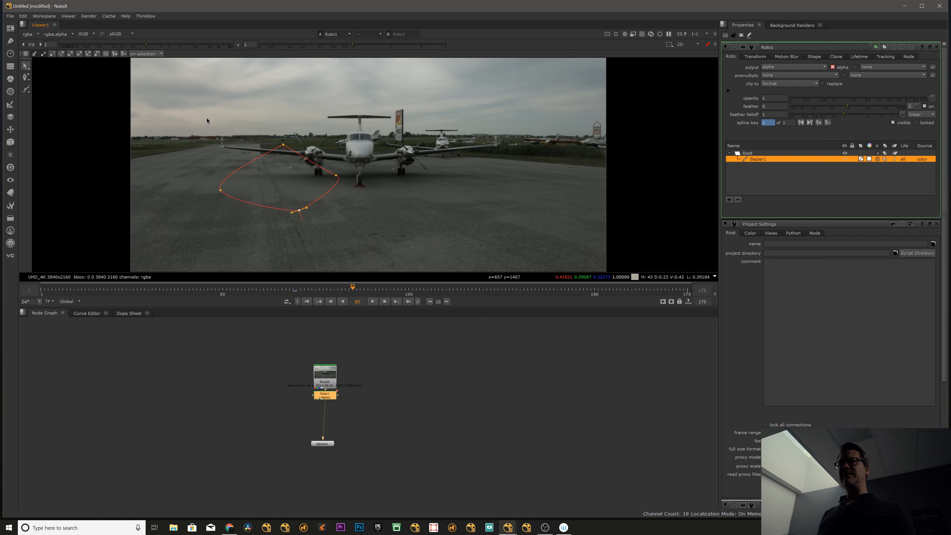
{"action": "left_click_drag", "start_coordinate": [194, 116], "coordinate": [414, 232]}
{"action": "left_click_drag", "start_coordinate": [280, 178], "coordinate": [381, 169]}
{"action": "left_click_drag", "start_coordinate": [390, 290], "coordinate": [444, 290]}
{"action": "left_click_drag", "start_coordinate": [381, 169], "coordinate": [519, 147]}
Scrub back before the shape's first keyframe, and jump forward and backward through its keyframes.
{"action": "left_click_drag", "start_coordinate": [443, 290], "coordinate": [241, 292]}
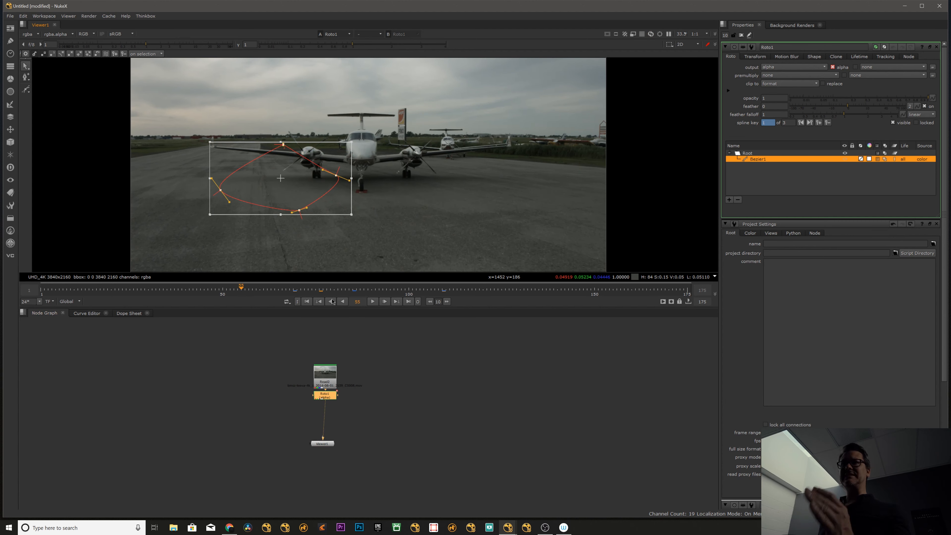
{"action": "left_click", "coordinate": [291, 292]}
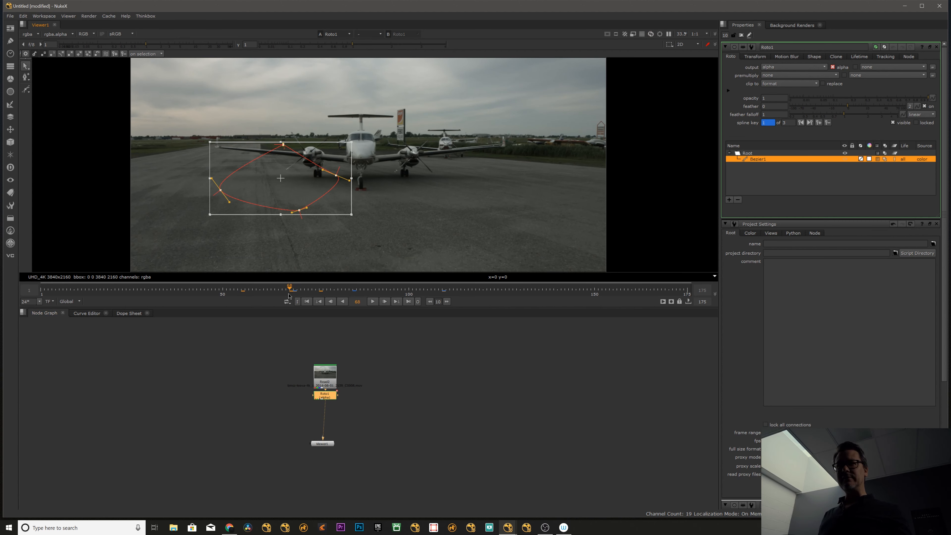
{"action": "left_click_drag", "start_coordinate": [281, 294], "coordinate": [249, 294]}
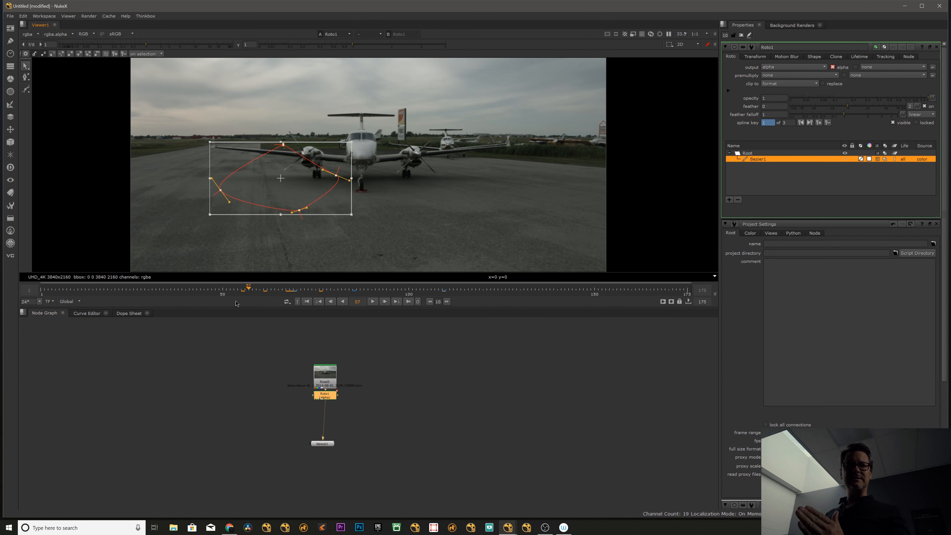
{"action": "left_click", "coordinate": [398, 303]}
{"action": "left_click", "coordinate": [397, 303]}
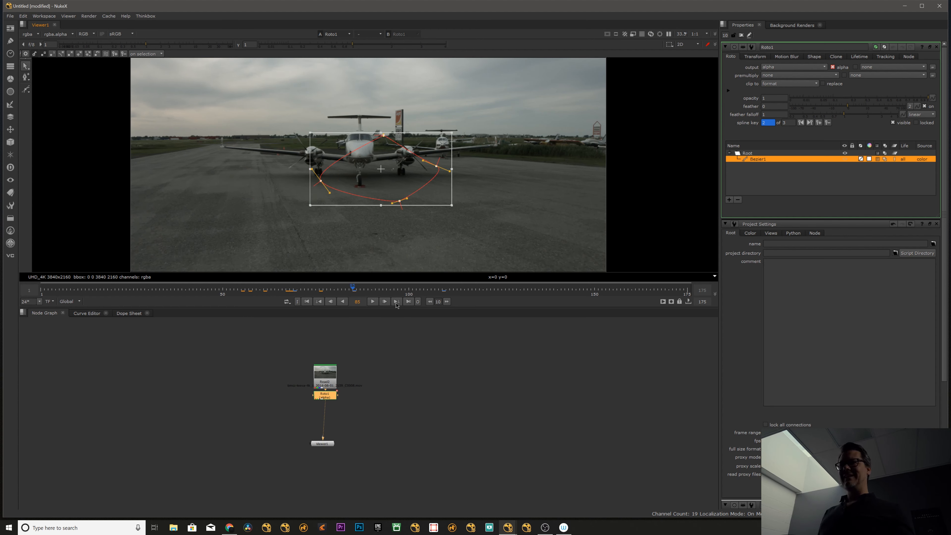
{"action": "left_click", "coordinate": [396, 303]}
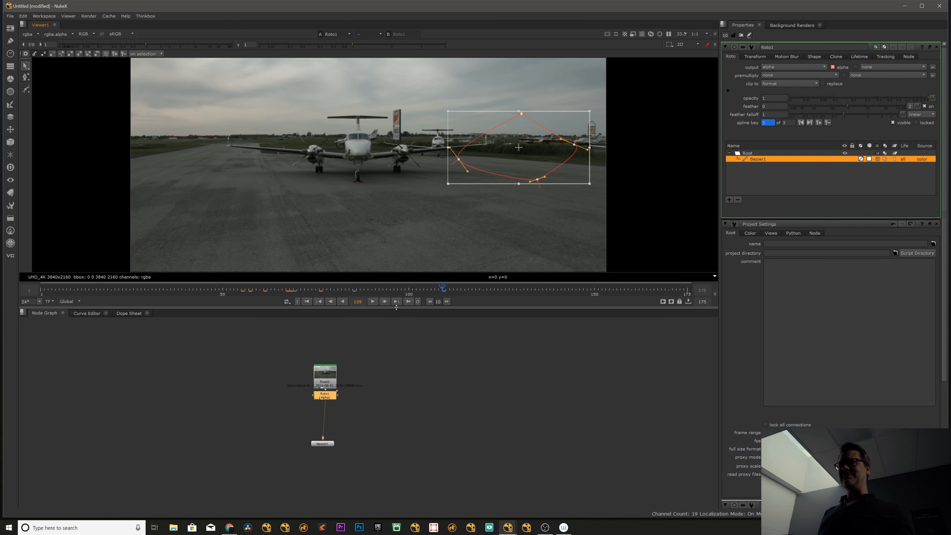
{"action": "left_click", "coordinate": [320, 303]}
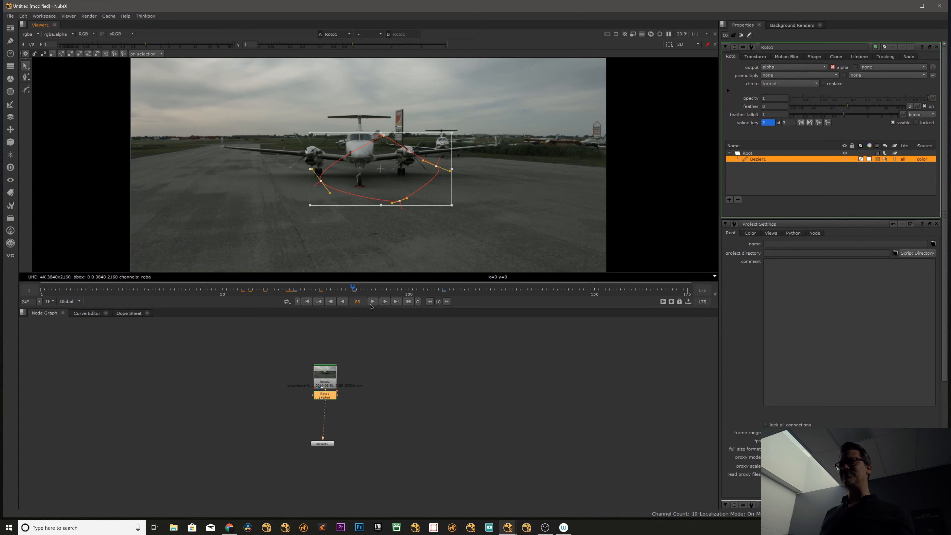
{"action": "left_click", "coordinate": [395, 302]}
{"action": "left_click", "coordinate": [319, 302]}
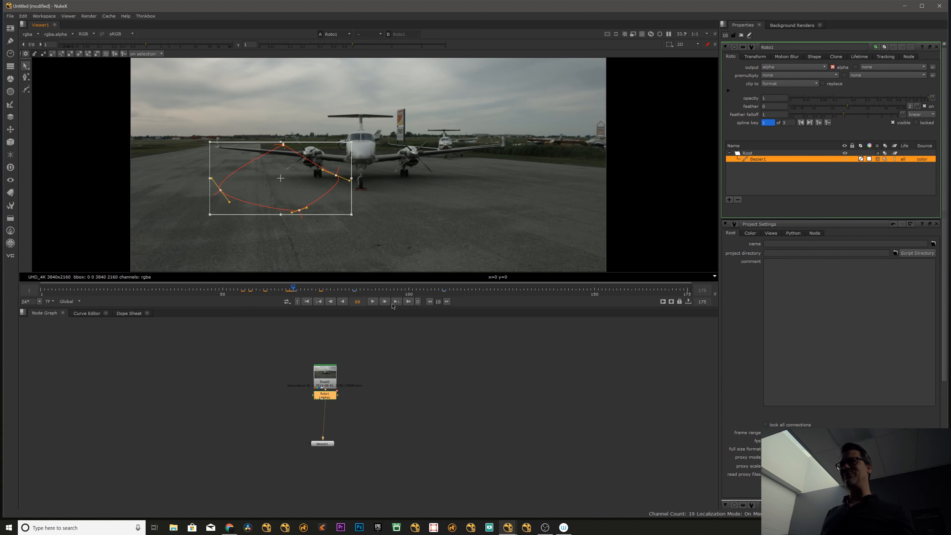
{"action": "left_click", "coordinate": [320, 303]}
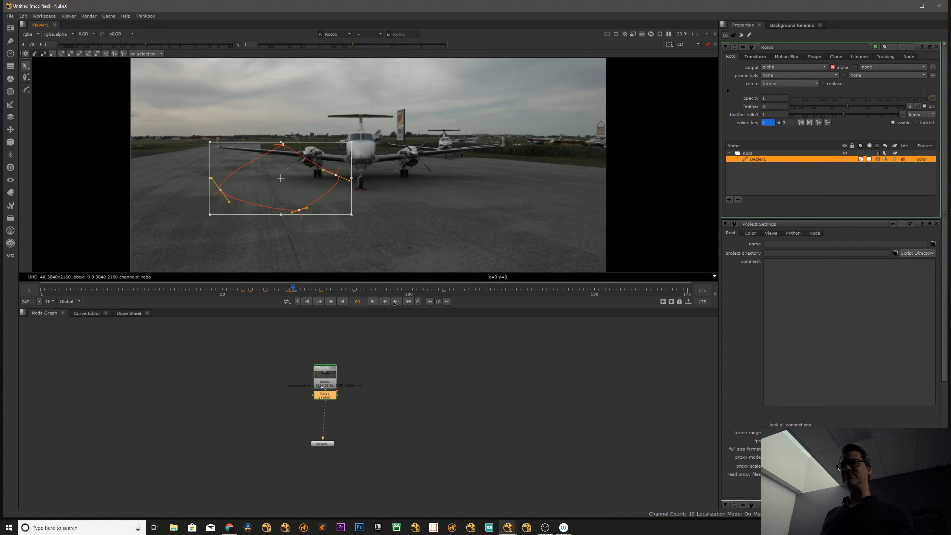
Step backward through the clip one frame at a time, and step forward again by single frames.
{"action": "left_click", "coordinate": [332, 303]}
{"action": "left_click", "coordinate": [332, 303]}
{"action": "left_click", "coordinate": [332, 303]}
{"action": "left_click", "coordinate": [332, 303]}
{"action": "left_click", "coordinate": [332, 303]}
{"action": "left_click", "coordinate": [332, 303]}
{"action": "left_click", "coordinate": [332, 303]}
{"action": "left_click", "coordinate": [331, 303]}
{"action": "left_click", "coordinate": [332, 303]}
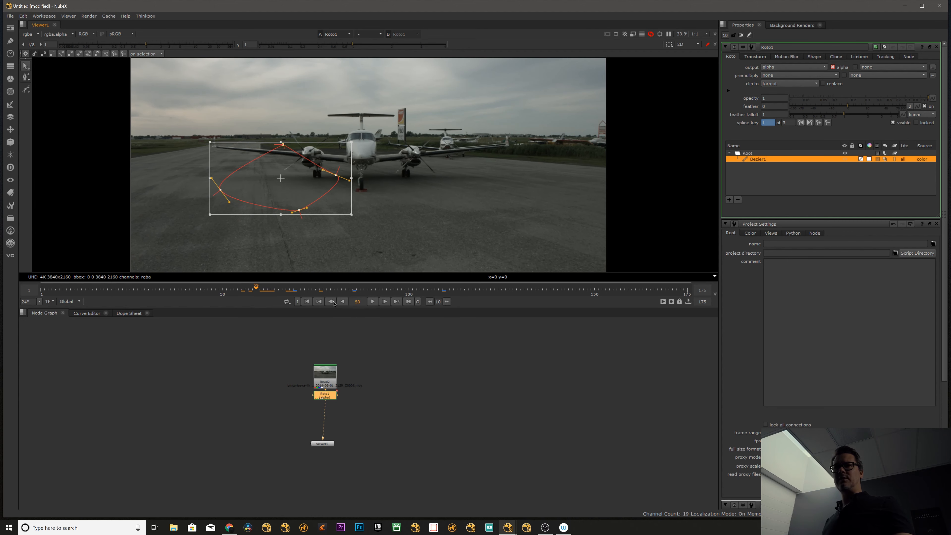
{"action": "left_click", "coordinate": [332, 303]}
{"action": "left_click", "coordinate": [331, 303]}
{"action": "left_click", "coordinate": [332, 303]}
{"action": "left_click", "coordinate": [331, 302]}
{"action": "left_click", "coordinate": [331, 303]}
{"action": "left_click", "coordinate": [332, 303]}
{"action": "left_click", "coordinate": [387, 302]}
{"action": "left_click", "coordinate": [388, 302]}
{"action": "left_click", "coordinate": [388, 301]}
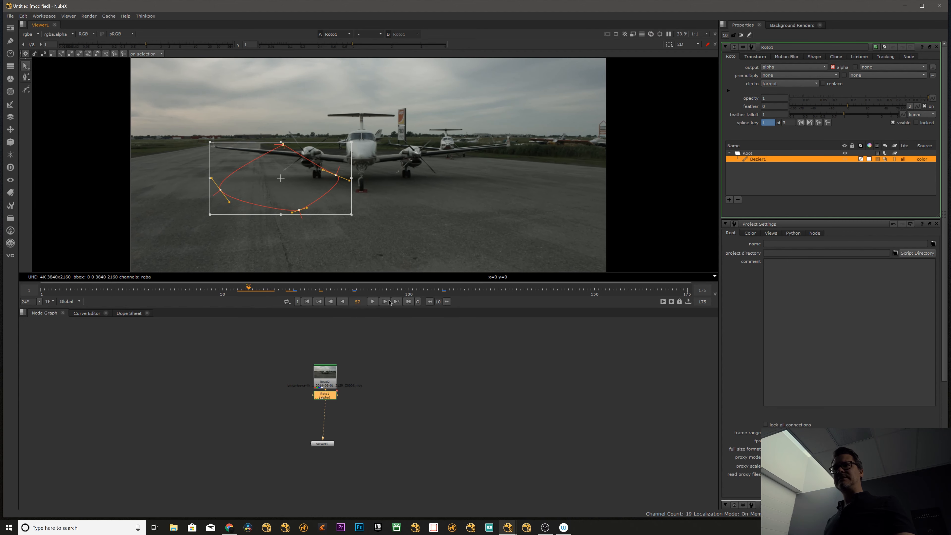
{"action": "left_click", "coordinate": [388, 302]}
{"action": "left_click", "coordinate": [388, 302]}
{"action": "left_click", "coordinate": [388, 302]}
{"action": "left_click", "coordinate": [388, 302]}
{"action": "left_click", "coordinate": [388, 302]}
Play the clip backward and forward, and clear all open node properties.
{"action": "left_click", "coordinate": [342, 302]}
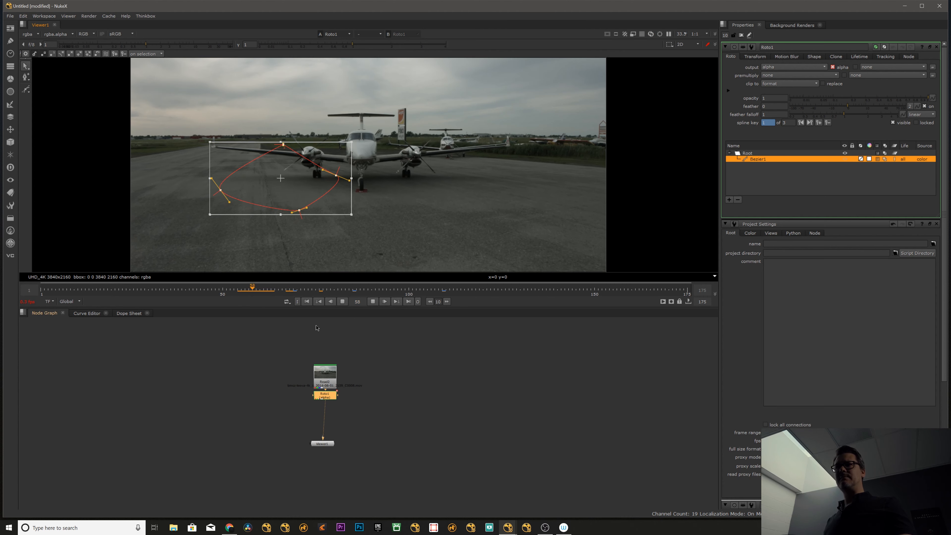
{"action": "left_click", "coordinate": [372, 302]}
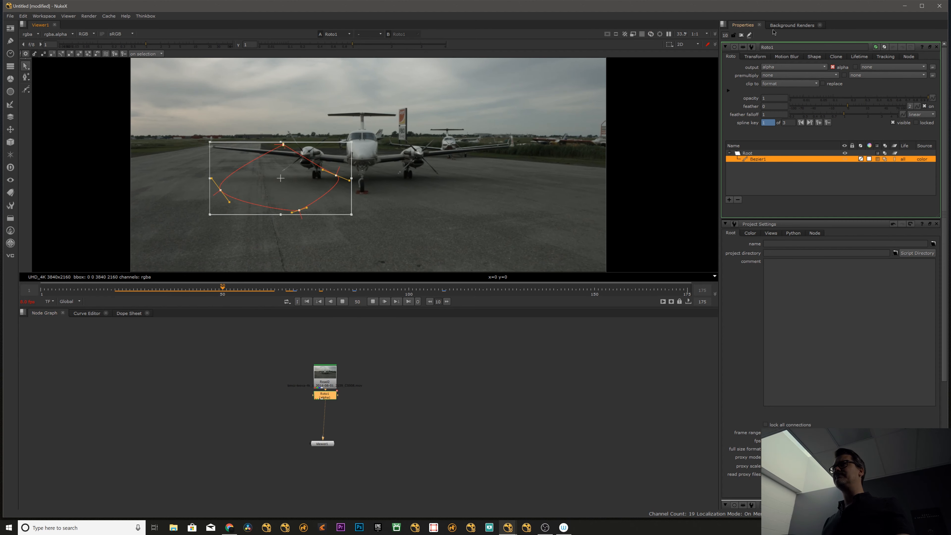
{"action": "left_click", "coordinate": [741, 35]}
{"action": "left_click", "coordinate": [416, 332]}
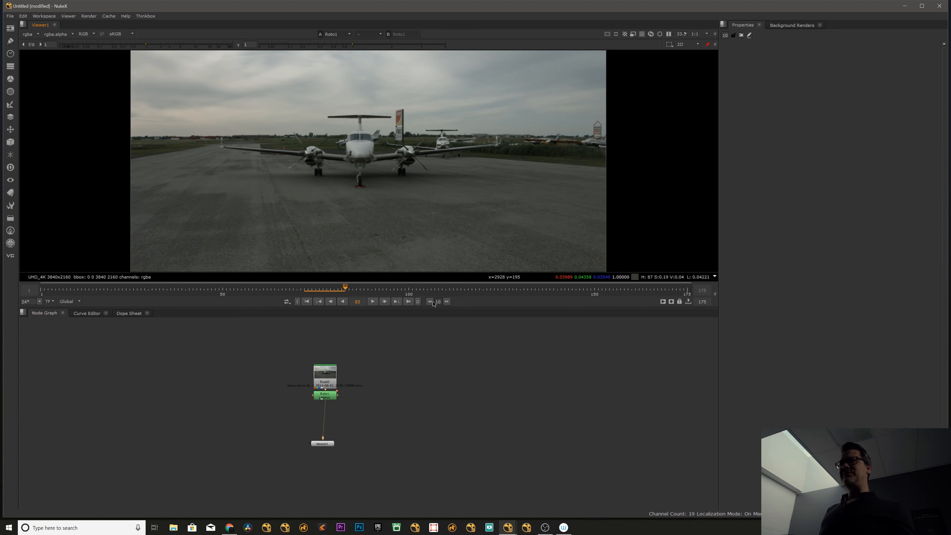
Skip forward from frame 50 in 50-frame increments to the end of the clip, and return to frame 50.
{"action": "left_click", "coordinate": [219, 293]}
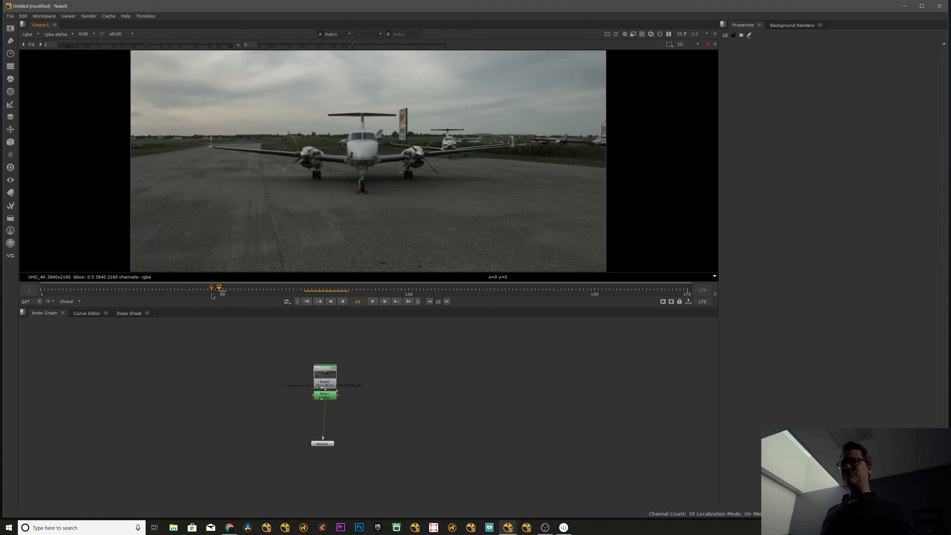
{"action": "left_click", "coordinate": [226, 294]}
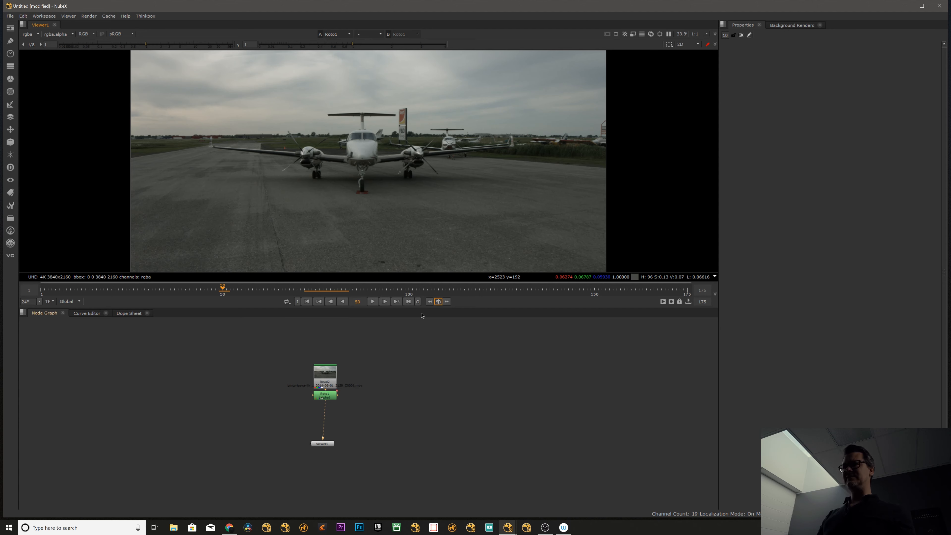
{"action": "left_click", "coordinate": [446, 303]}
{"action": "left_click", "coordinate": [446, 302]}
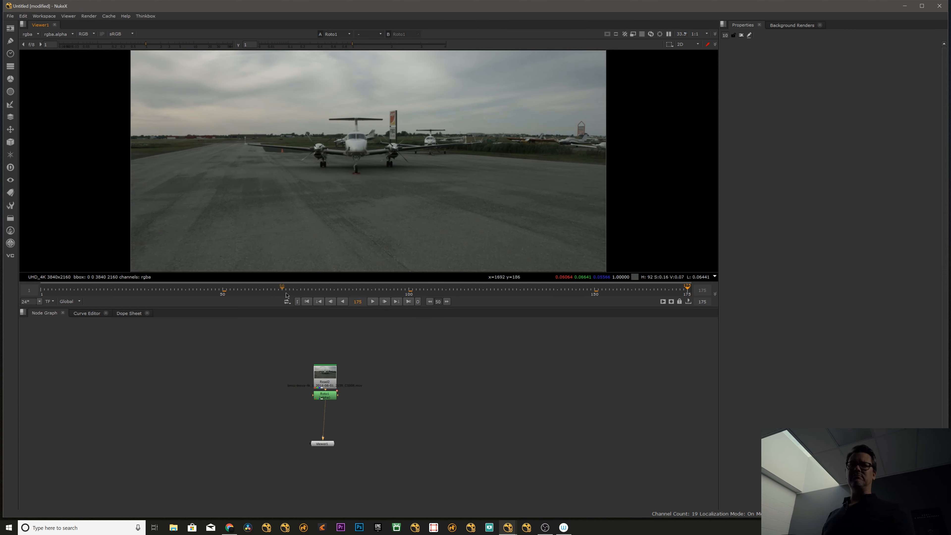
{"action": "left_click", "coordinate": [226, 290]}
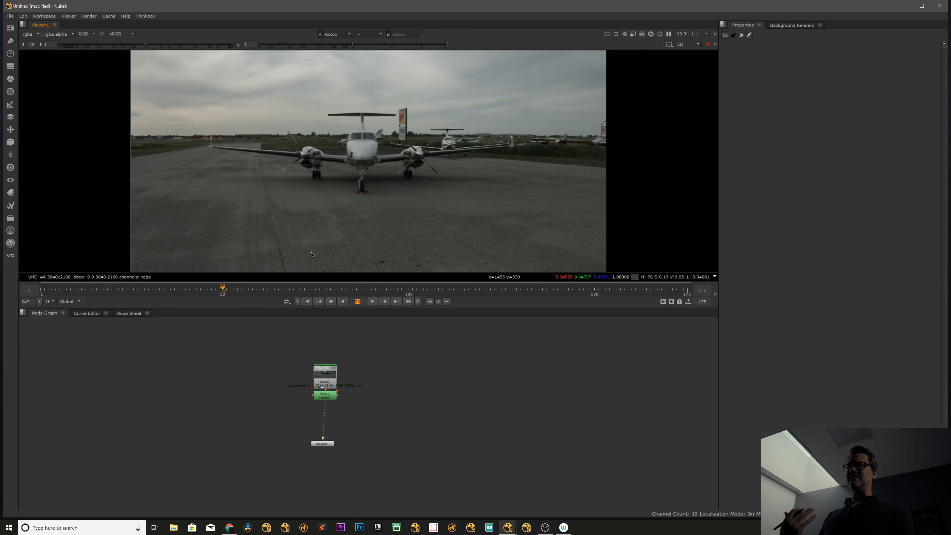
Scrub to frame 66 and delete the Roto1 node between Read2 and the viewer.
{"action": "left_click_drag", "start_coordinate": [236, 290], "coordinate": [283, 291]}
{"action": "left_click", "coordinate": [329, 398]}
{"action": "mouse_move", "coordinate": [329, 400]}
{"action": "left_mouse_down"}
{"action": "mouse_move", "coordinate": [324, 442]}
{"action": "mouse_move", "coordinate": [327, 397]}
{"action": "mouse_move", "coordinate": [329, 405]}
{"action": "left_mouse_up"}
{"action": "key", "text": "Delete"}
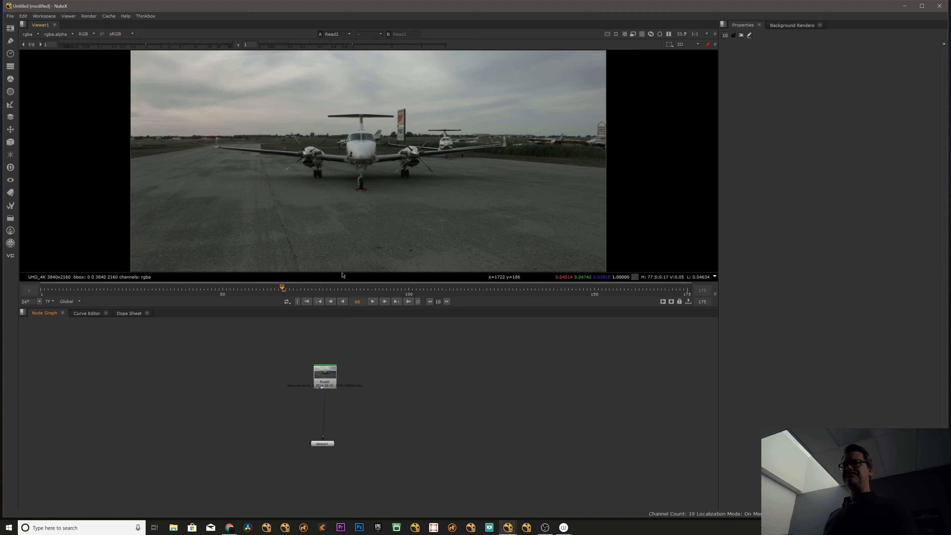
Render a flipbook of viewer frames 1-175 with the default settings, review its playback, and close it.
{"action": "left_click", "coordinate": [663, 302]}
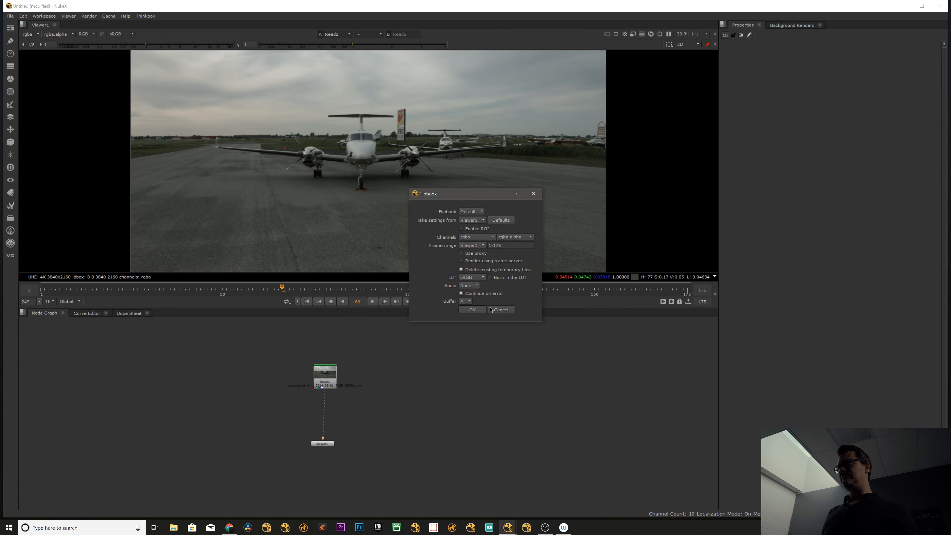
{"action": "left_click", "coordinate": [479, 311]}
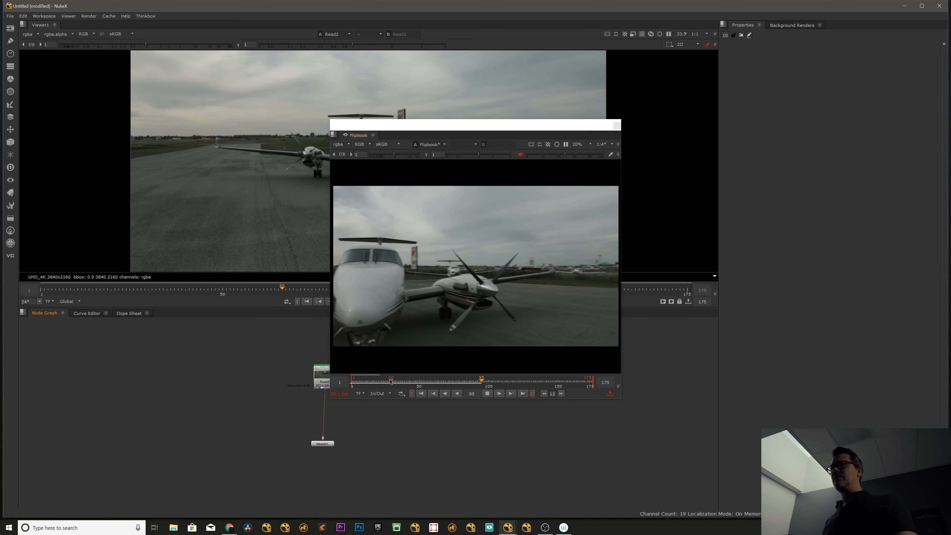
{"action": "mouse_move", "coordinate": [464, 382]}
{"action": "left_mouse_down"}
{"action": "mouse_move", "coordinate": [526, 382]}
{"action": "mouse_move", "coordinate": [378, 383]}
{"action": "mouse_move", "coordinate": [446, 383]}
{"action": "left_mouse_up"}
{"action": "left_click", "coordinate": [487, 394]}
{"action": "left_click", "coordinate": [487, 395]}
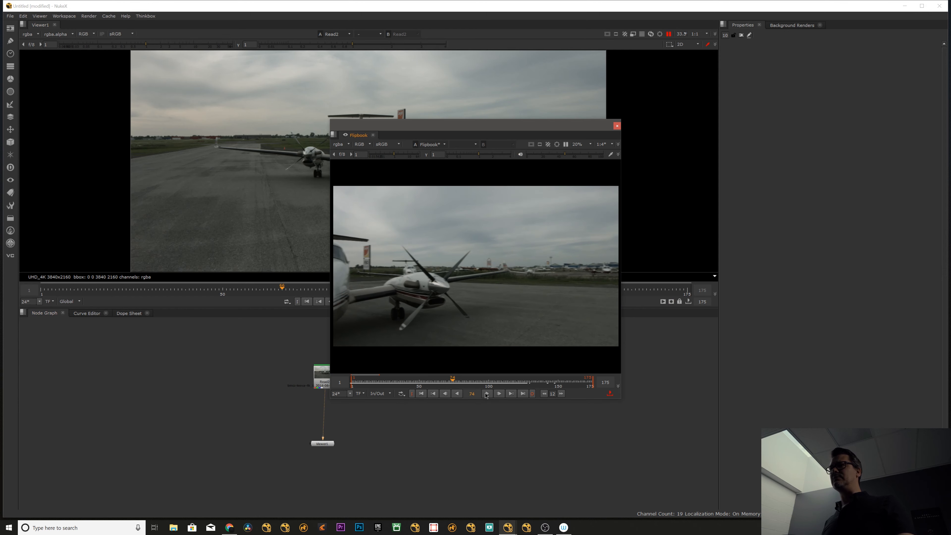
{"action": "left_click", "coordinate": [486, 394]}
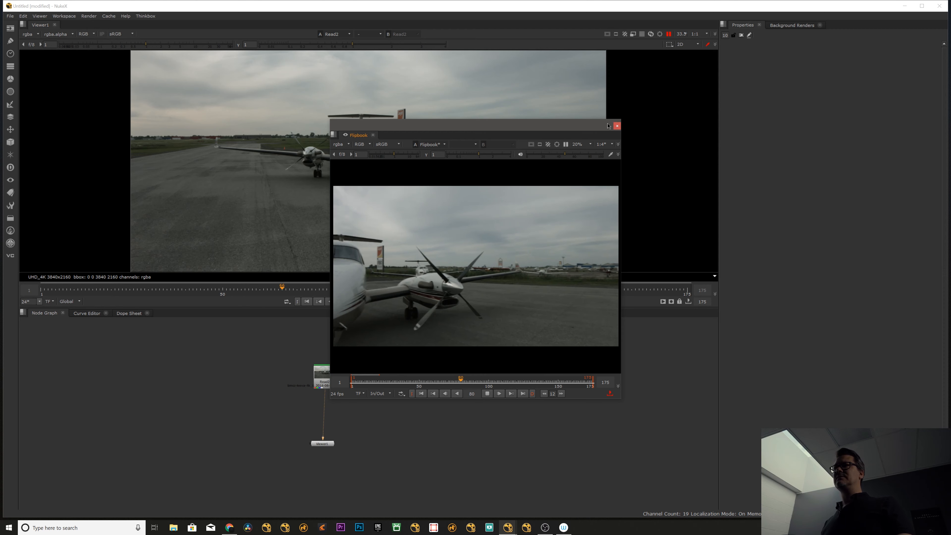
{"action": "left_click", "coordinate": [617, 126]}
Capture viewer frames 1-175 with the default settings, and review the captured flipbook before closing it.
{"action": "left_click", "coordinate": [671, 302]}
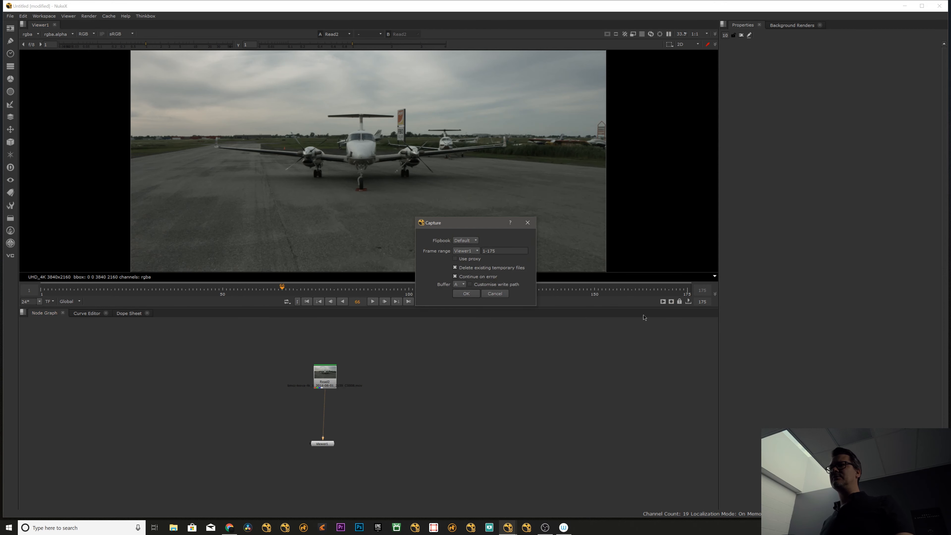
{"action": "left_click", "coordinate": [466, 294]}
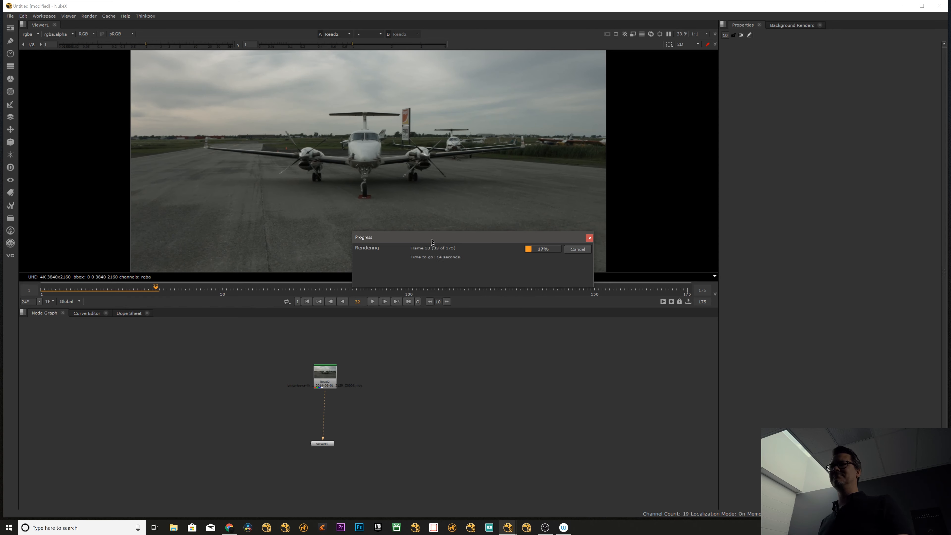
{"action": "left_click_drag", "start_coordinate": [431, 231], "coordinate": [422, 361]}
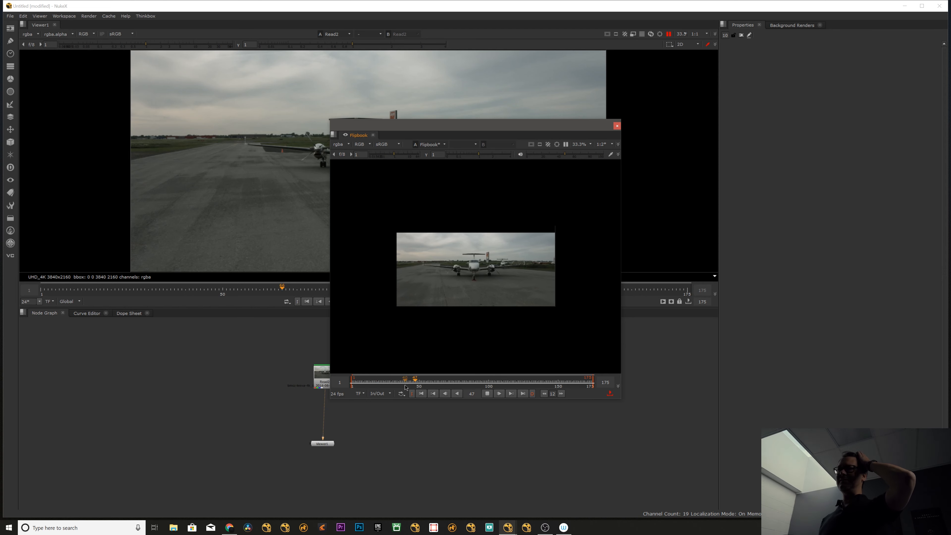
{"action": "left_click_drag", "start_coordinate": [448, 381], "coordinate": [534, 372]}
{"action": "key", "text": "l"}
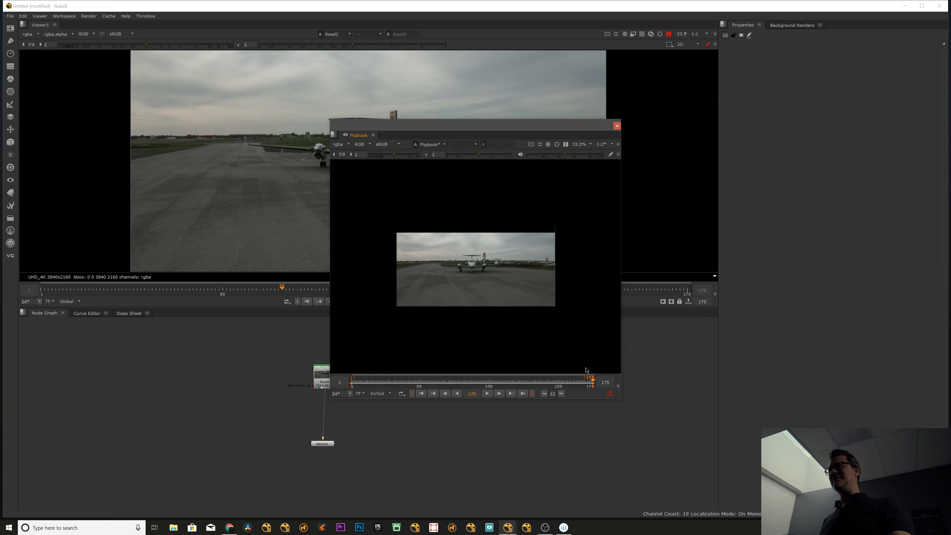
{"action": "left_click", "coordinate": [617, 127]}
Scrub the main timeline forward to frame 96 and back to about frame 69.
{"action": "left_click_drag", "start_coordinate": [301, 289], "coordinate": [393, 288]}
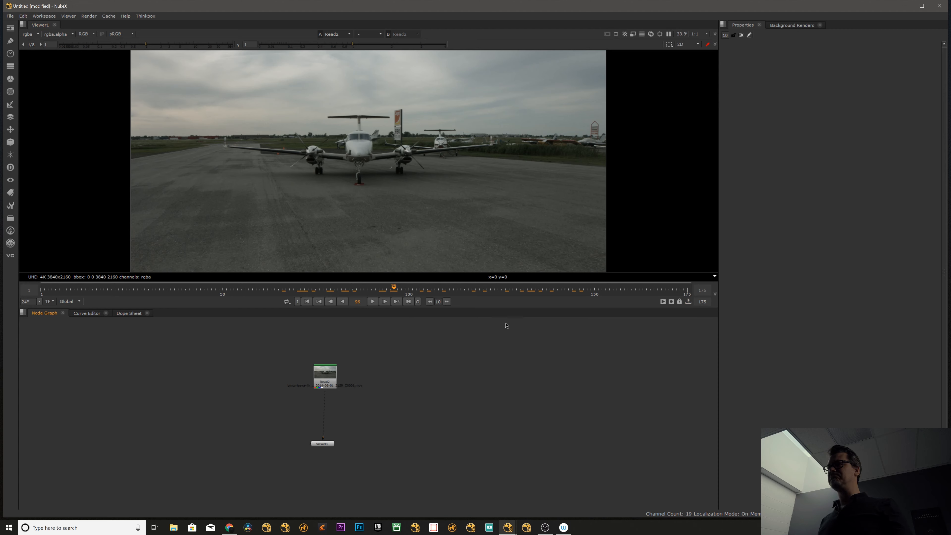
{"action": "left_click_drag", "start_coordinate": [409, 290], "coordinate": [334, 272]}
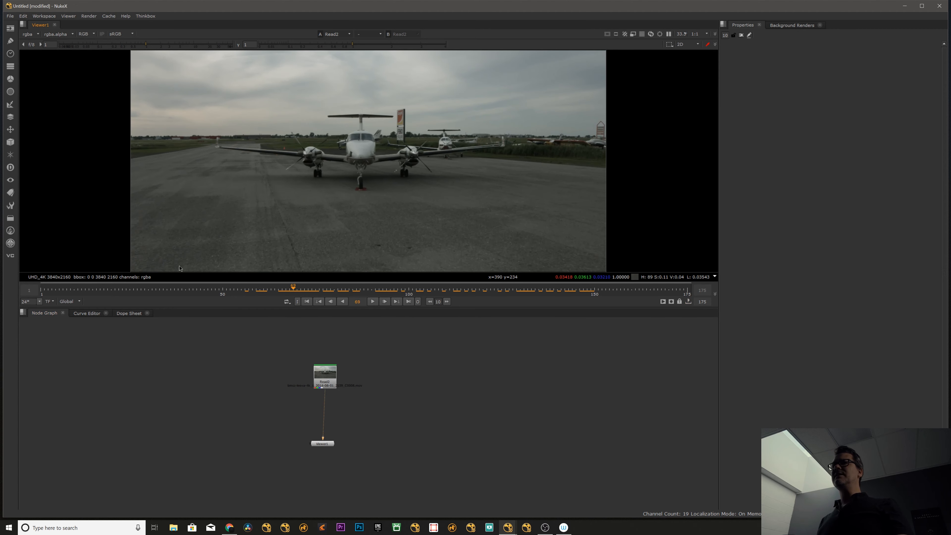
Keep the viewer's frame range source on Global and open the Project Settings to check the project frame range.
{"action": "left_click", "coordinate": [79, 302]}
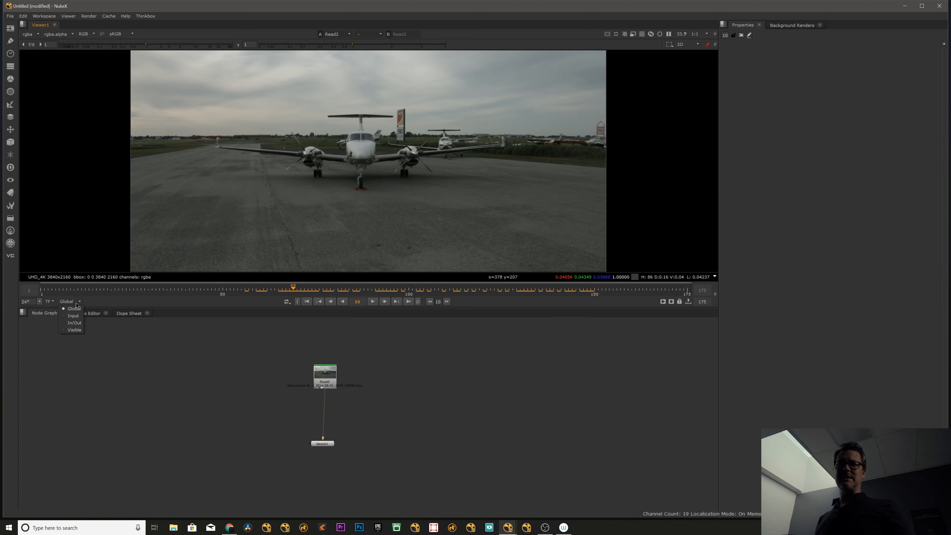
{"action": "left_click", "coordinate": [74, 311]}
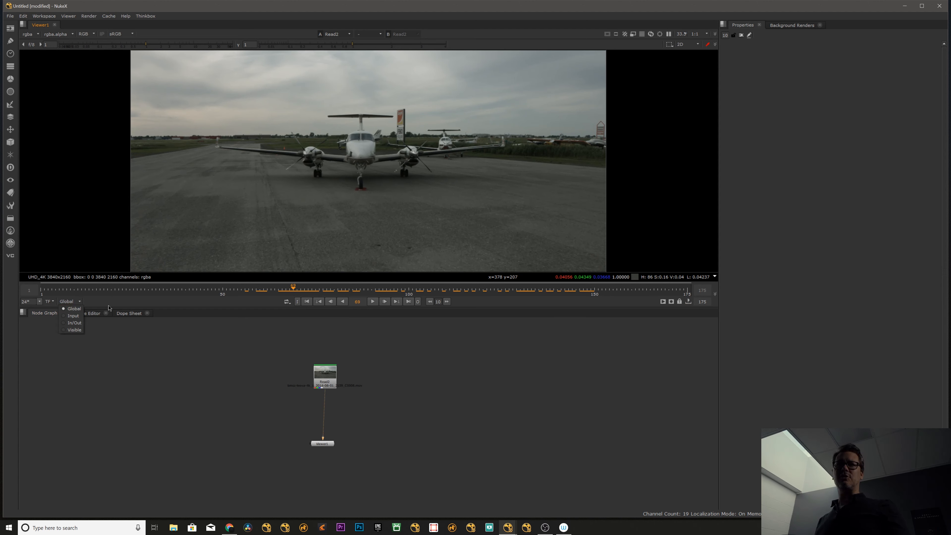
{"action": "key", "text": "s"}
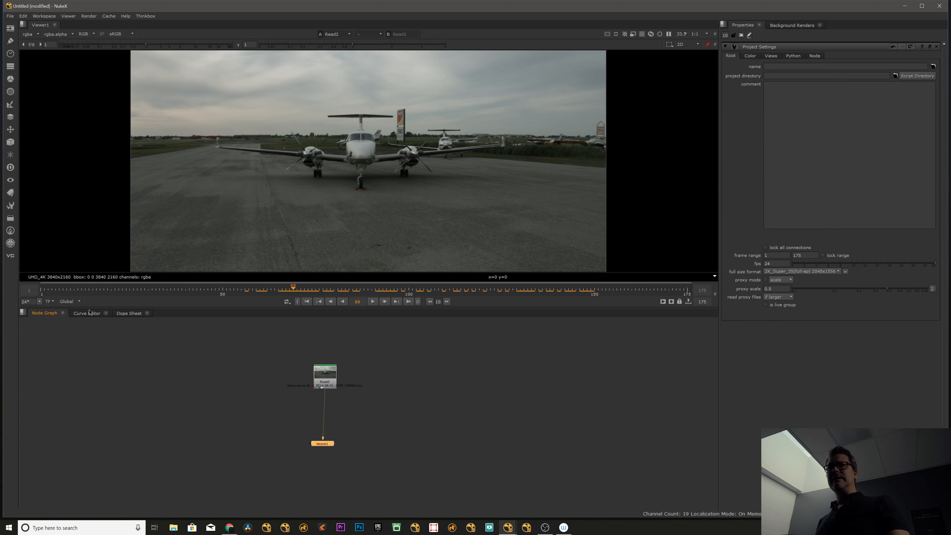
Switch the viewer's frame range source to Input and move Read2 slightly up in the node graph.
{"action": "left_click", "coordinate": [75, 302]}
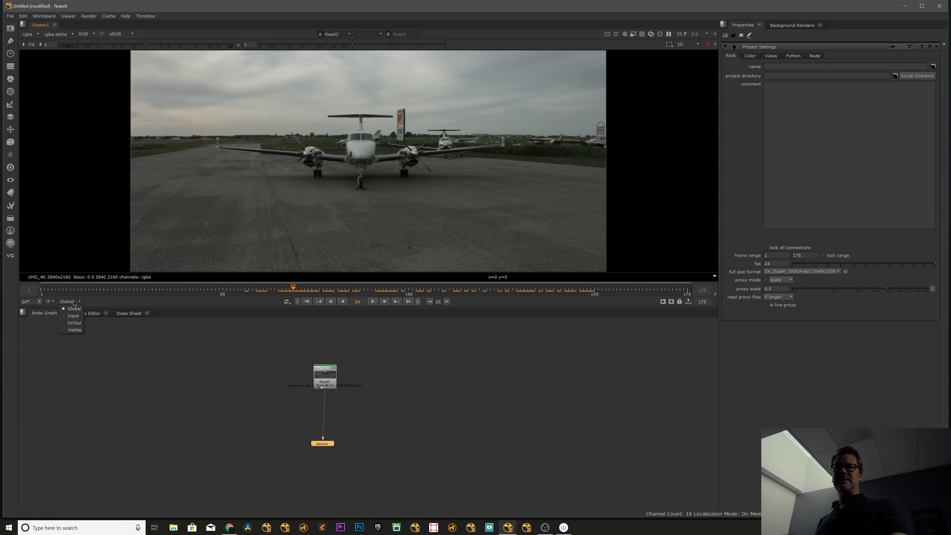
{"action": "left_click", "coordinate": [73, 316]}
{"action": "left_click_drag", "start_coordinate": [323, 375], "coordinate": [321, 363]}
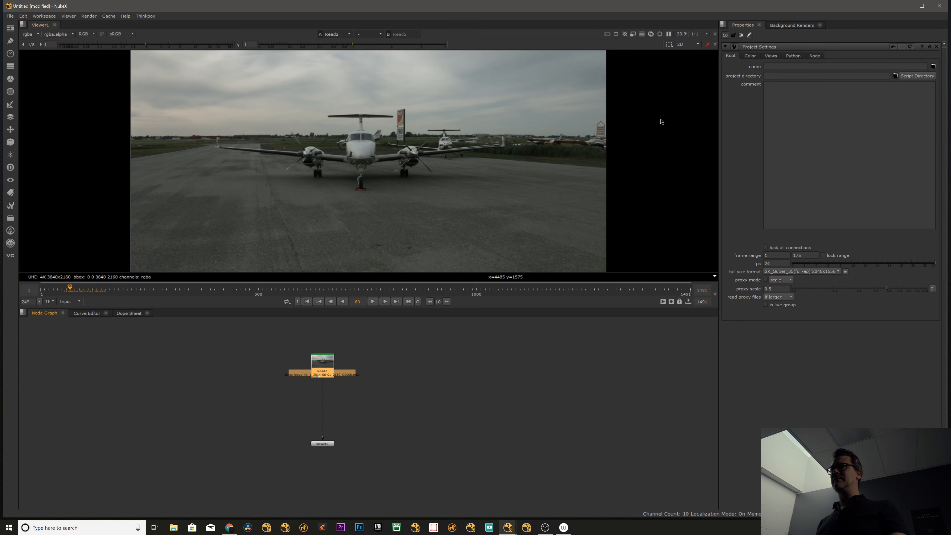
Open the Read2 properties in a floating window, move it aside to check the clip's frame range, and close it.
{"action": "double_click", "coordinate": [324, 364]}
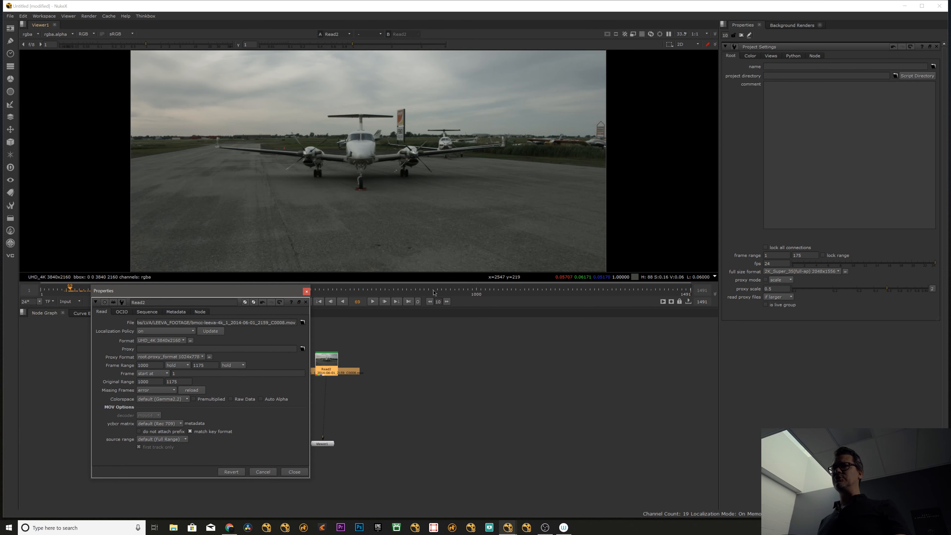
{"action": "left_click_drag", "start_coordinate": [734, 183], "coordinate": [718, 151]}
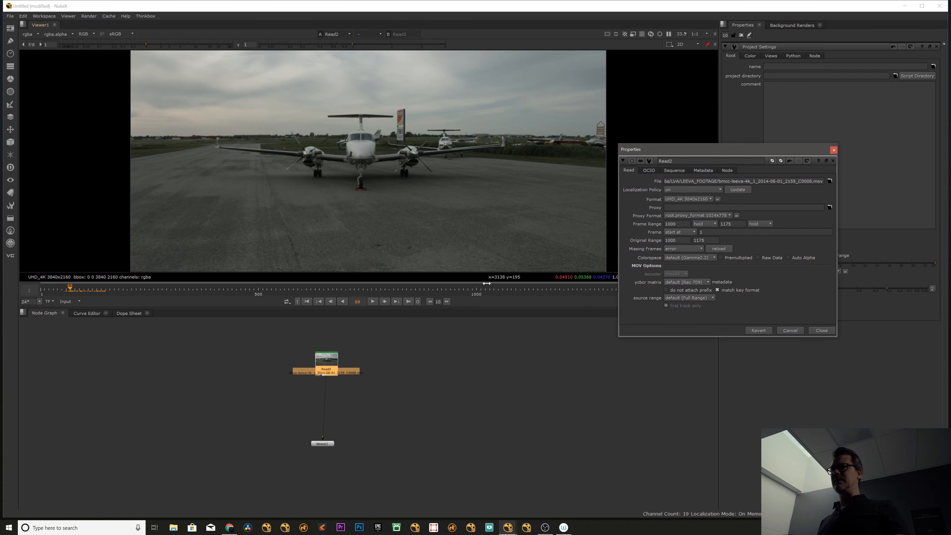
{"action": "left_click", "coordinate": [479, 376]}
{"action": "left_click_drag", "start_coordinate": [330, 370], "coordinate": [325, 365]}
{"action": "left_click", "coordinate": [389, 365]}
{"action": "left_click", "coordinate": [326, 366]}
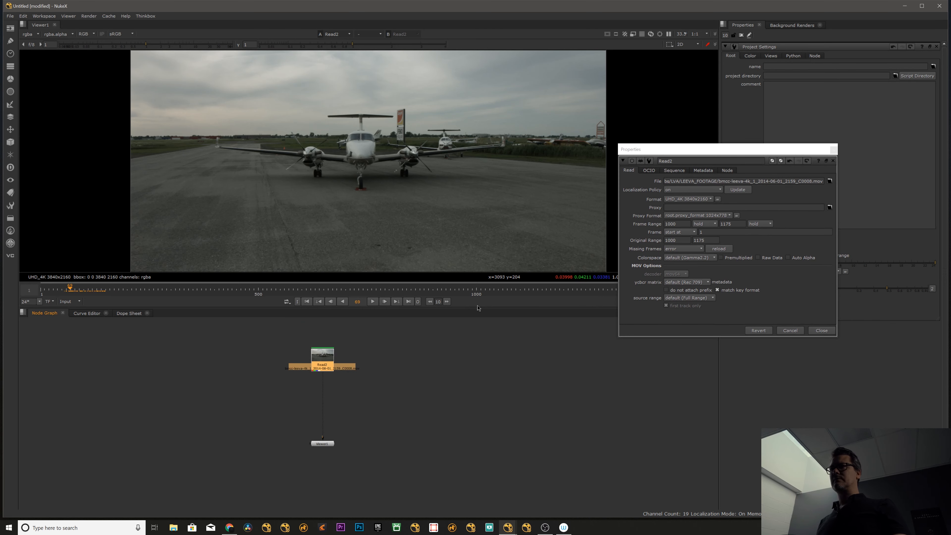
{"action": "left_click", "coordinate": [834, 151]}
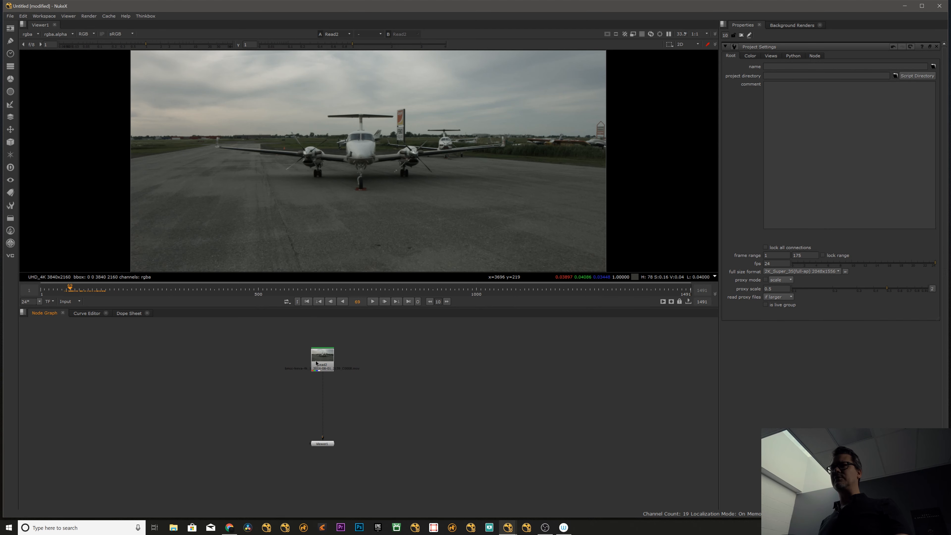
Reopen the Read2 properties, docked with the Project Settings, to examine the clip's frame range.
{"action": "left_click", "coordinate": [322, 443]}
{"action": "left_click", "coordinate": [66, 302]}
{"action": "double_click", "coordinate": [322, 363]}
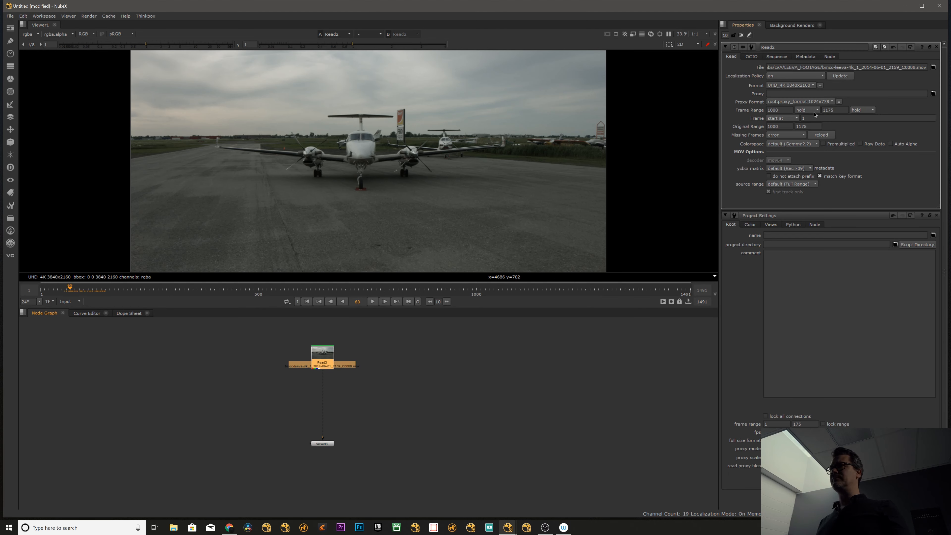
Switch the frame range source to In/Out, Visible, and back to Global, and scrub to frame 108.
{"action": "left_click", "coordinate": [87, 335]}
{"action": "left_click", "coordinate": [70, 304]}
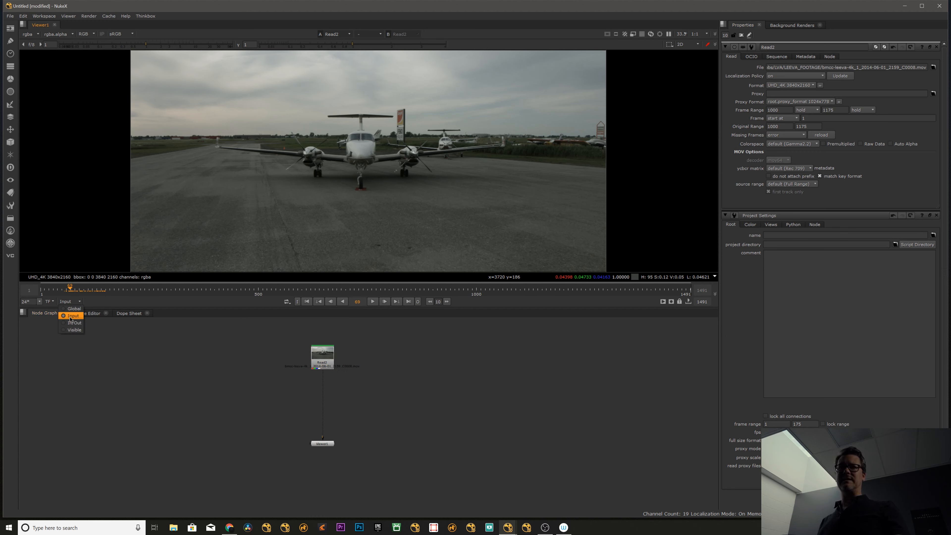
{"action": "left_click", "coordinate": [74, 323]}
{"action": "left_click", "coordinate": [73, 302]}
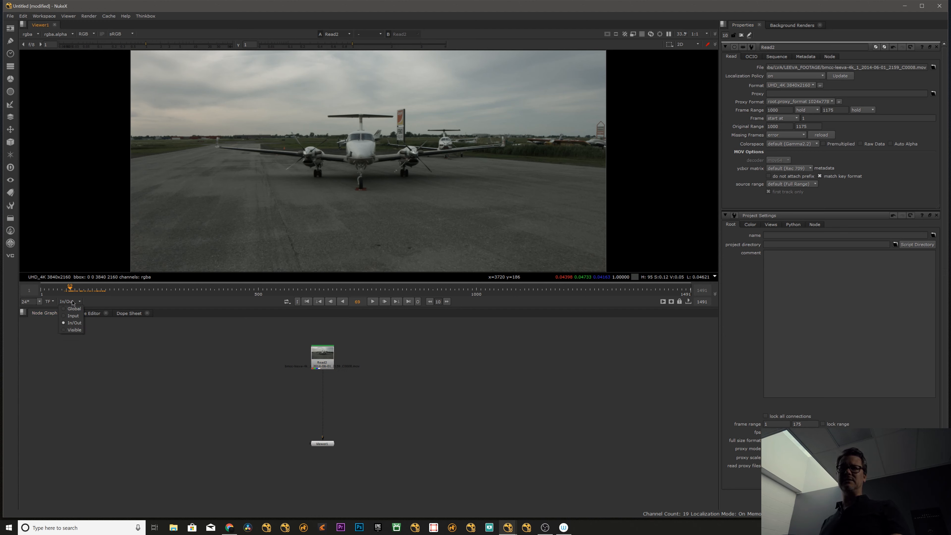
{"action": "left_click", "coordinate": [74, 330]}
{"action": "left_click", "coordinate": [69, 303]}
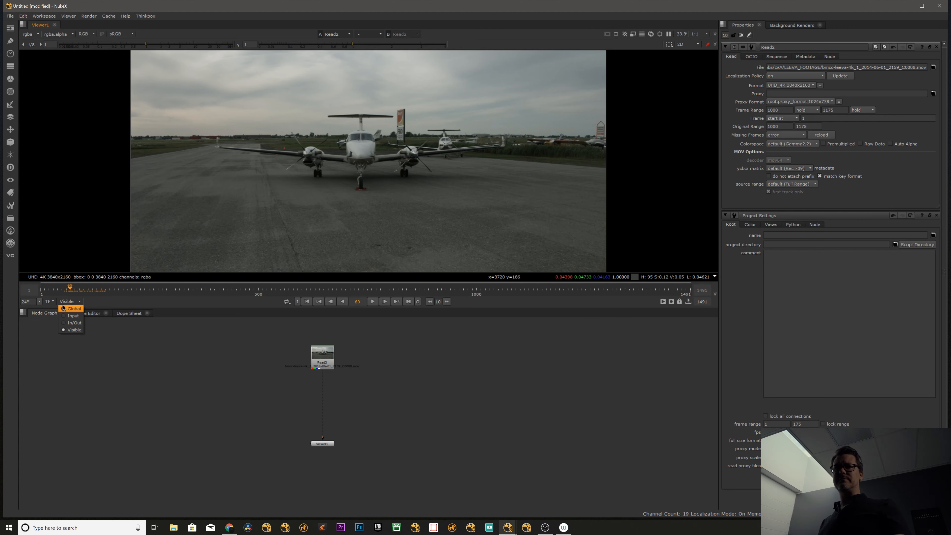
{"action": "left_click", "coordinate": [74, 308]}
{"action": "left_click_drag", "start_coordinate": [288, 281], "coordinate": [439, 294]}
Delete the Read2 and Viewer1 nodes and undo the deletion.
{"action": "left_click", "coordinate": [317, 363]}
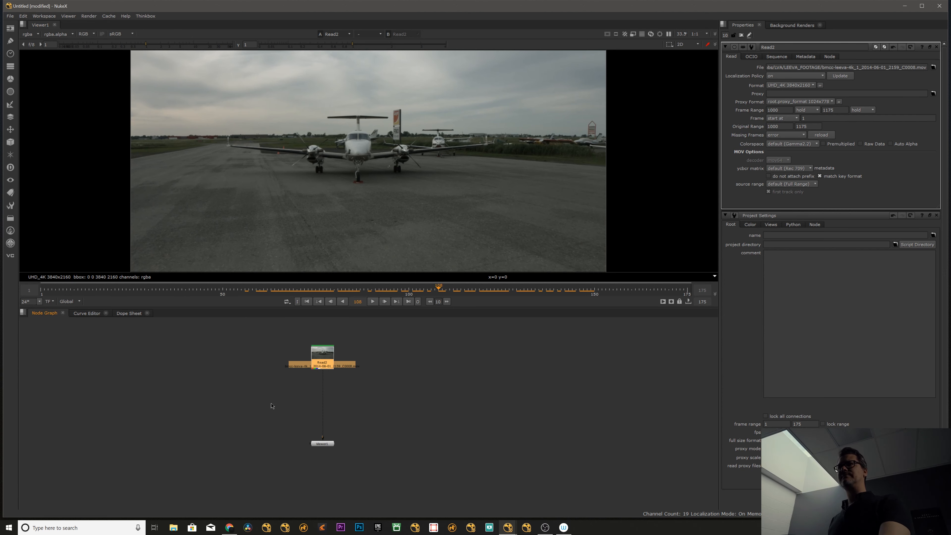
{"action": "left_click", "coordinate": [271, 405]}
{"action": "left_click_drag", "start_coordinate": [310, 320], "coordinate": [397, 473]}
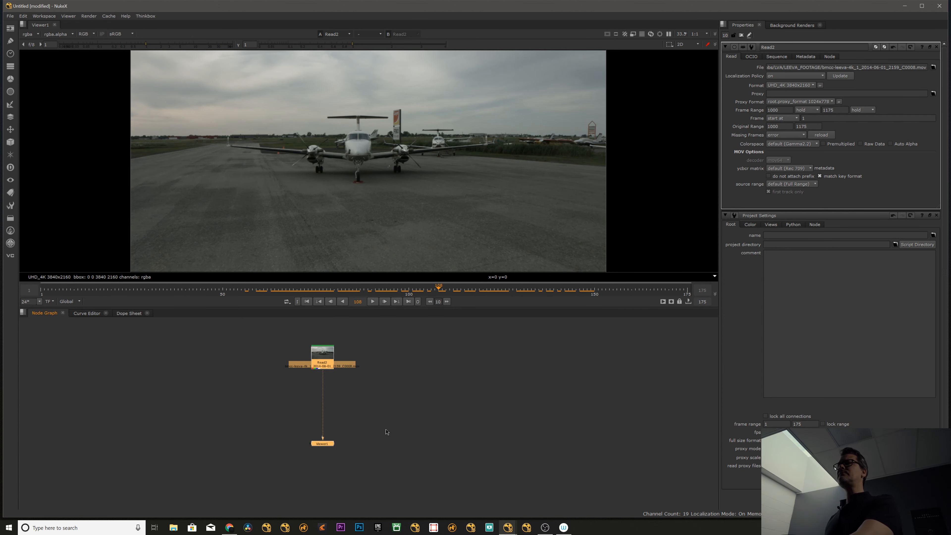
{"action": "key", "text": "Delete"}
{"action": "key", "text": "ctrl+z"}
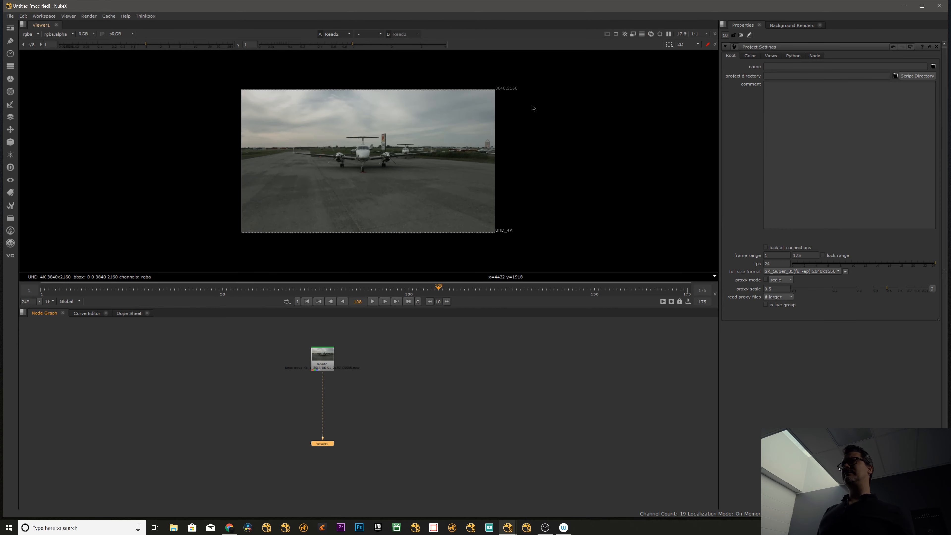
Try a different viewer gain, reset it to 1, and take a closer look at the airplane image.
{"action": "mouse_move", "coordinate": [127, 44]}
{"action": "left_mouse_down"}
{"action": "mouse_move", "coordinate": [86, 51]}
{"action": "mouse_move", "coordinate": [167, 47]}
{"action": "mouse_move", "coordinate": [145, 46]}
{"action": "left_mouse_up"}
{"action": "left_click", "coordinate": [33, 46]}
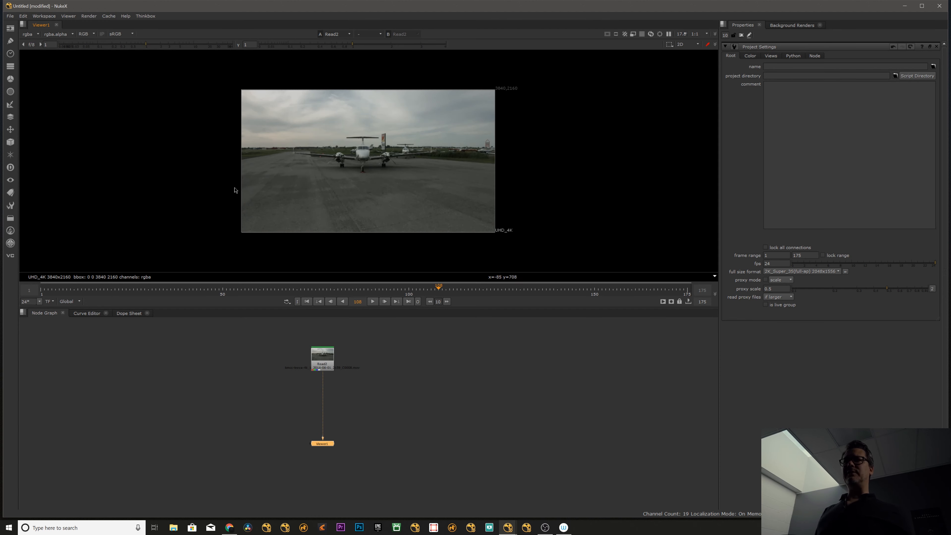
{"action": "scroll", "coordinate": [389, 130], "scroll_direction": "up", "scroll_amount": 4}
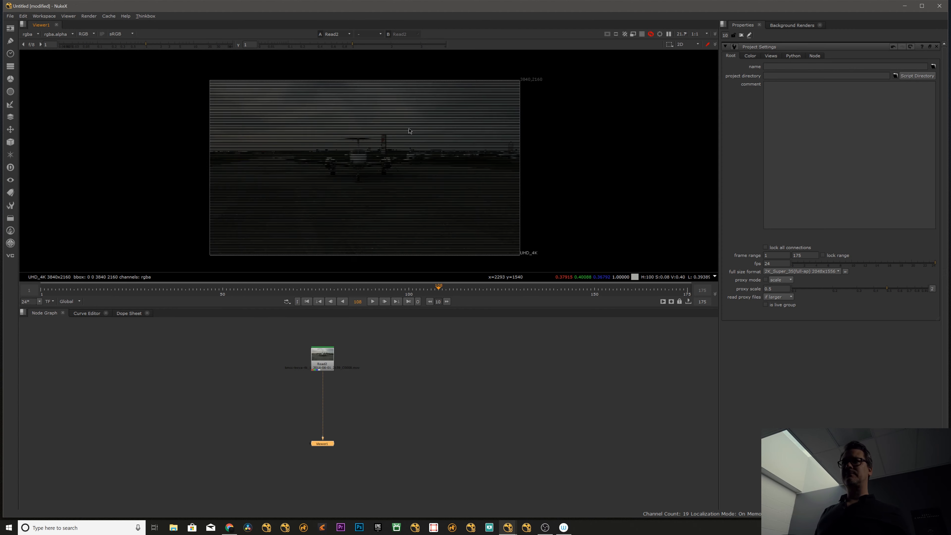
{"action": "scroll", "coordinate": [303, 160], "scroll_direction": "down", "scroll_amount": 4}
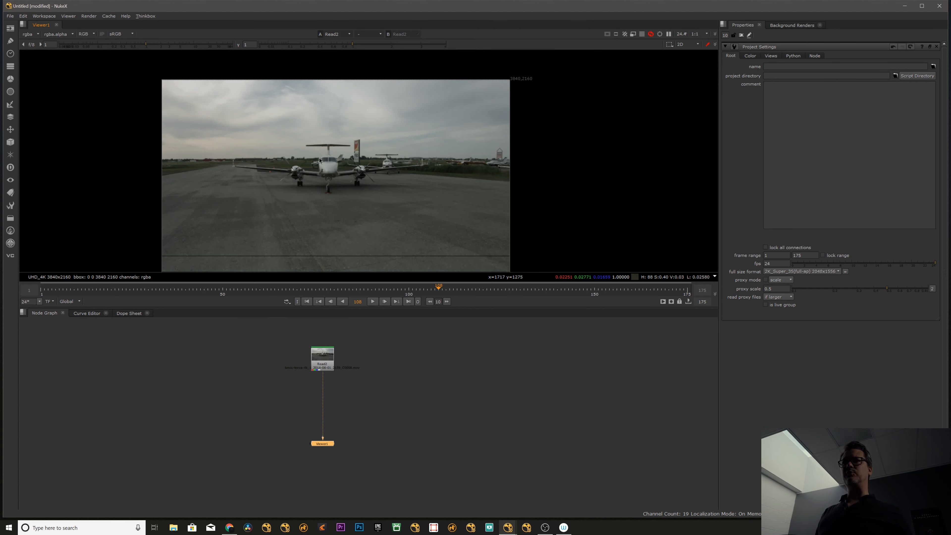
{"action": "scroll", "coordinate": [311, 154], "scroll_direction": "up", "scroll_amount": 1}
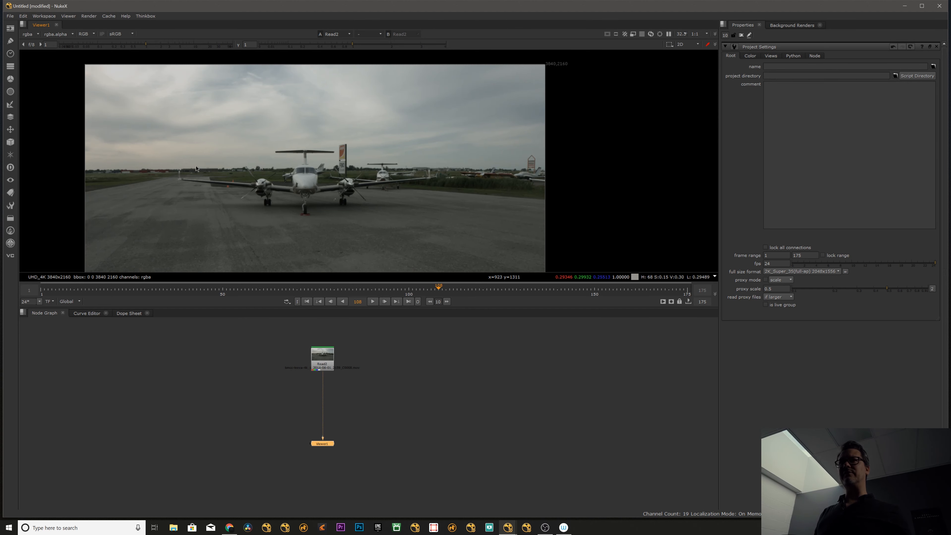
Set the viewer gain to 2.6 and the viewer gamma to 0.26.
{"action": "mouse_move", "coordinate": [143, 45]}
{"action": "left_mouse_down"}
{"action": "mouse_move", "coordinate": [113, 45]}
{"action": "mouse_move", "coordinate": [161, 45]}
{"action": "mouse_move", "coordinate": [149, 45]}
{"action": "left_mouse_up"}
{"action": "mouse_move", "coordinate": [294, 46]}
{"action": "left_mouse_down"}
{"action": "mouse_move", "coordinate": [274, 47]}
{"action": "mouse_move", "coordinate": [307, 46]}
{"action": "left_mouse_up"}
{"action": "mouse_move", "coordinate": [150, 45]}
{"action": "left_mouse_down"}
{"action": "mouse_move", "coordinate": [182, 46]}
{"action": "mouse_move", "coordinate": [165, 46]}
{"action": "left_mouse_up"}
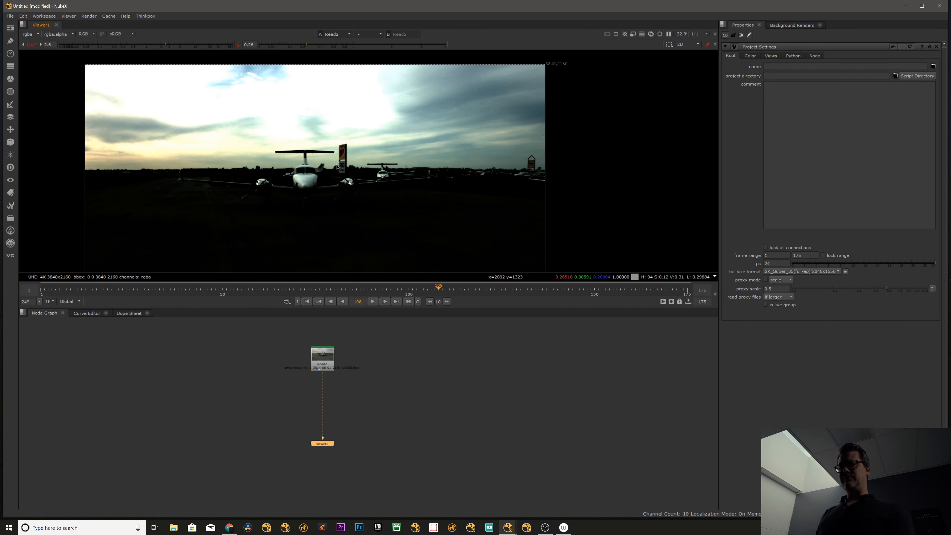
Play the clip forward and view its alpha, red and blue channels individually during playback.
{"action": "key", "text": "l"}
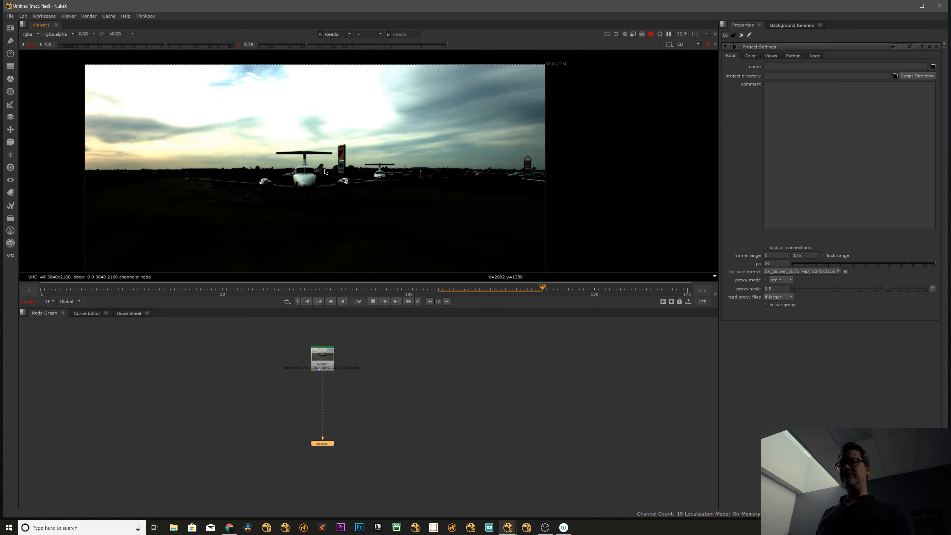
{"action": "key", "text": "a"}
{"action": "key", "text": "r"}
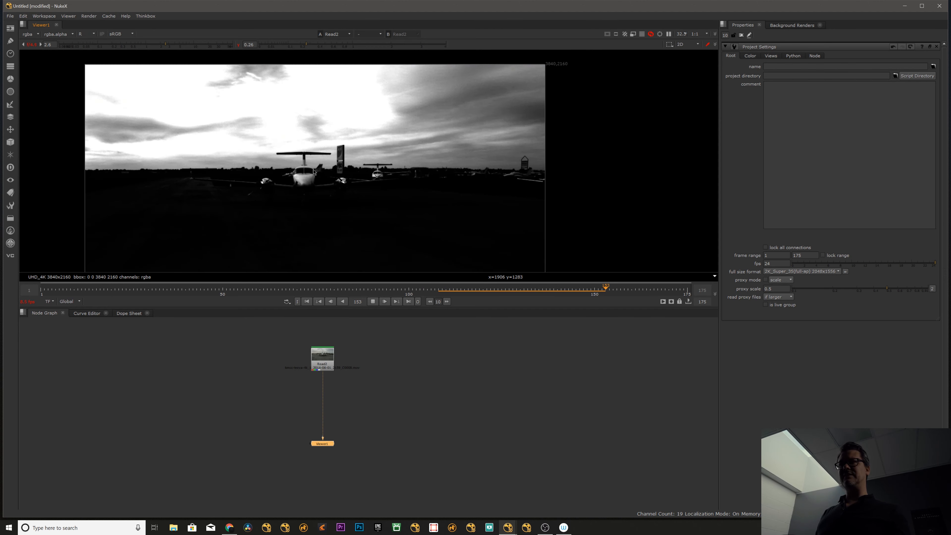
{"action": "key", "text": "b"}
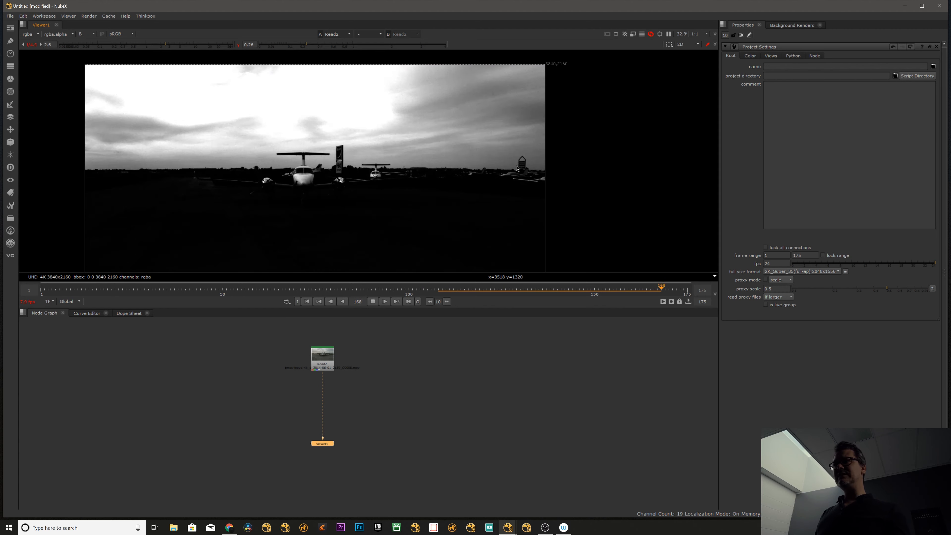
Set the viewer gamma to 0.56 and inspect the propeller area in the red, green and blue channels before returning to RGB.
{"action": "left_click_drag", "start_coordinate": [306, 45], "coordinate": [325, 50]}
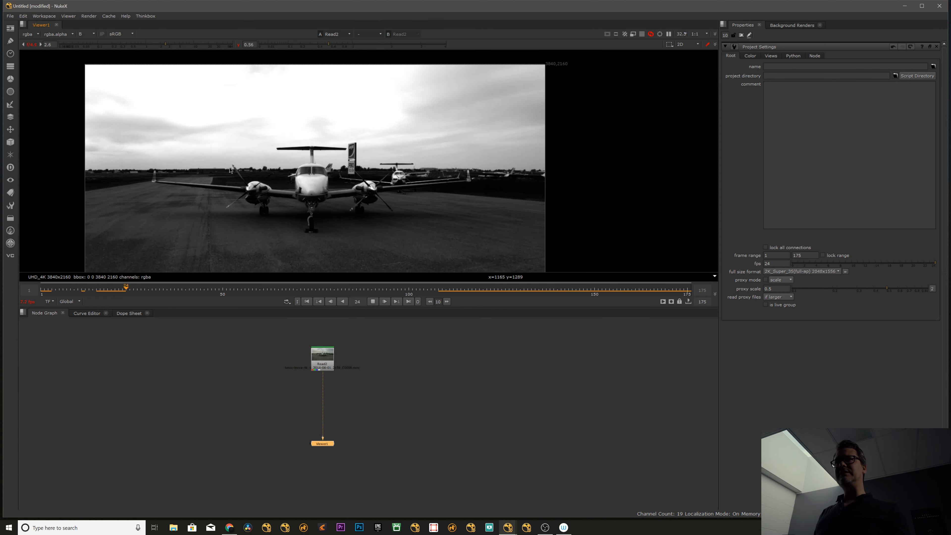
{"action": "scroll", "coordinate": [229, 170], "scroll_direction": "up", "scroll_amount": 10}
{"action": "key", "text": "r"}
{"action": "key", "text": "g"}
{"action": "key", "text": "b"}
{"action": "key", "text": "b"}
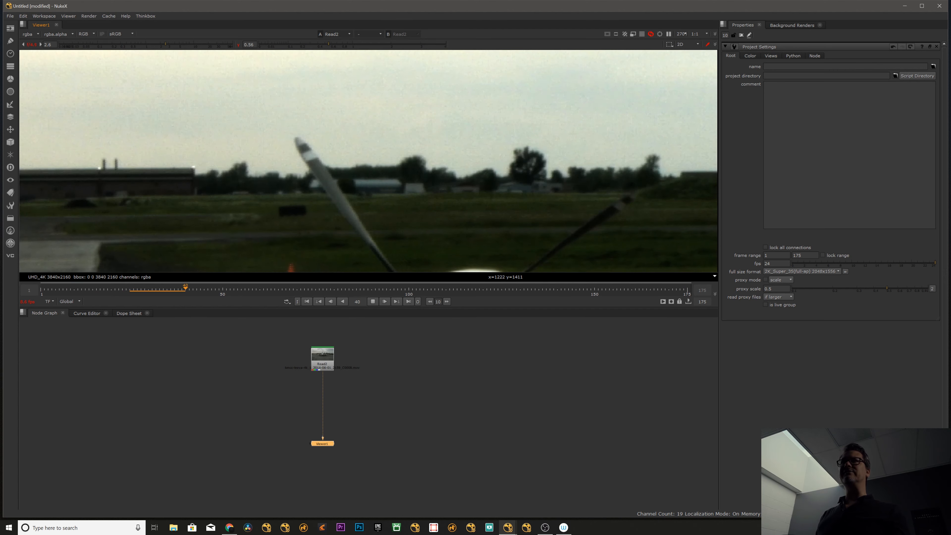
Reset the viewer gain and gamma to 1, and stop playback at frame 144 with the full image framed.
{"action": "left_click", "coordinate": [238, 45]}
{"action": "left_click", "coordinate": [33, 44]}
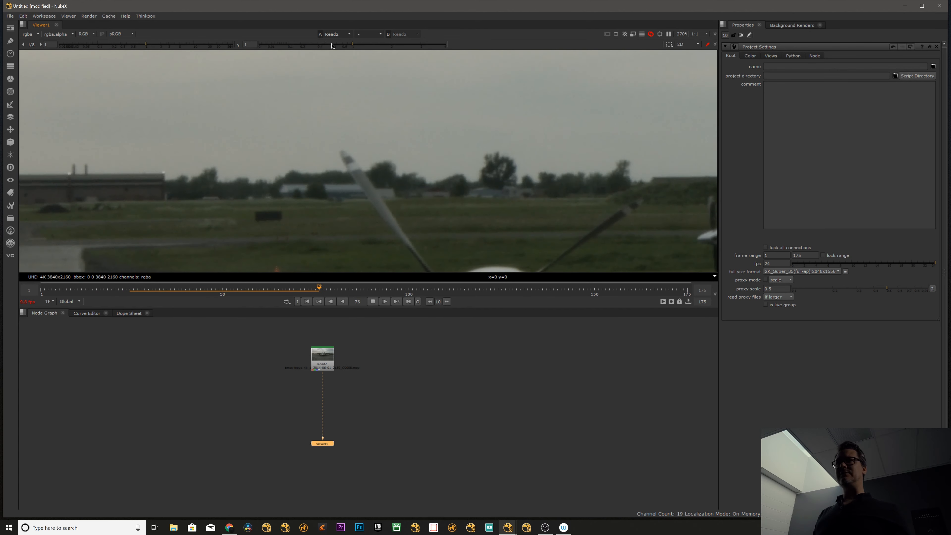
{"action": "left_click_drag", "start_coordinate": [332, 46], "coordinate": [319, 46]}
{"action": "left_click", "coordinate": [239, 45]}
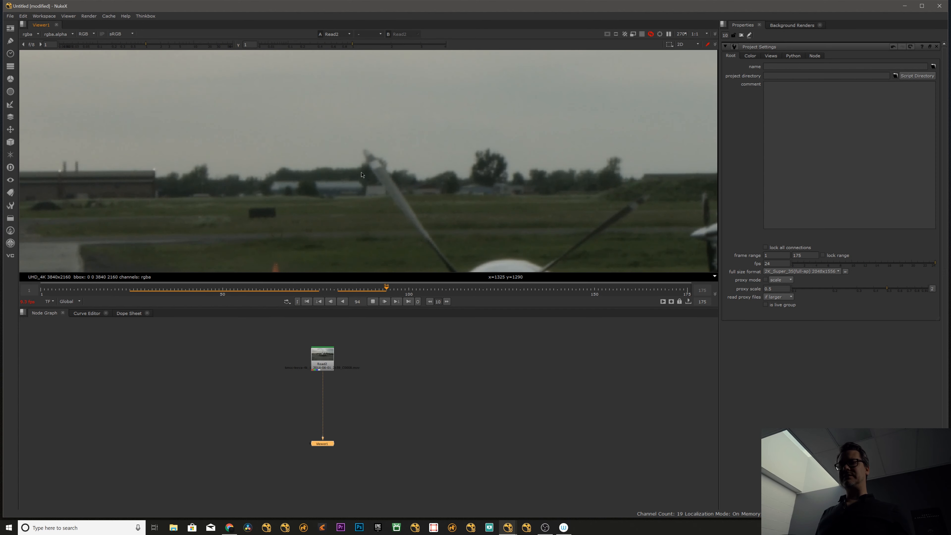
{"action": "key", "text": "f"}
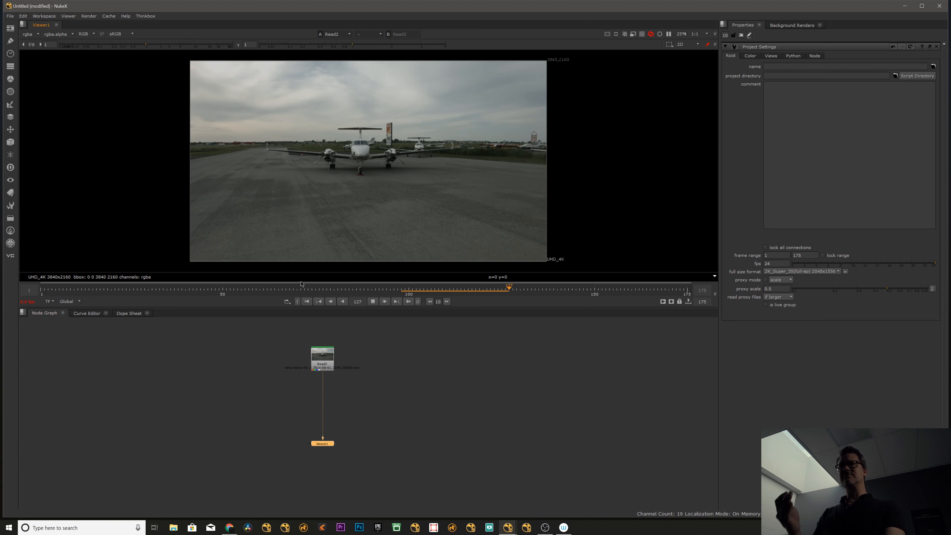
{"action": "key", "text": "k"}
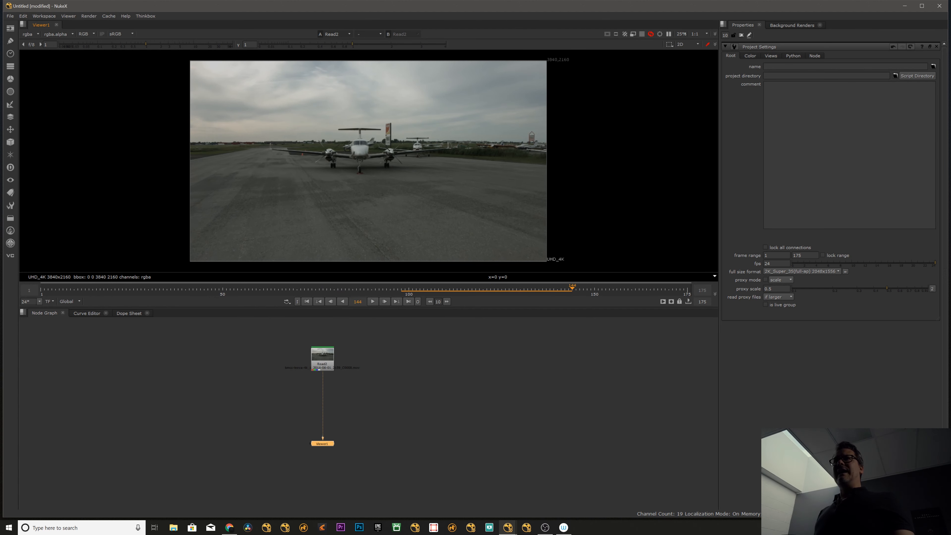
Scrub to frame 66 and lower the viewer gamma to 0.375.
{"action": "left_click", "coordinate": [236, 45]}
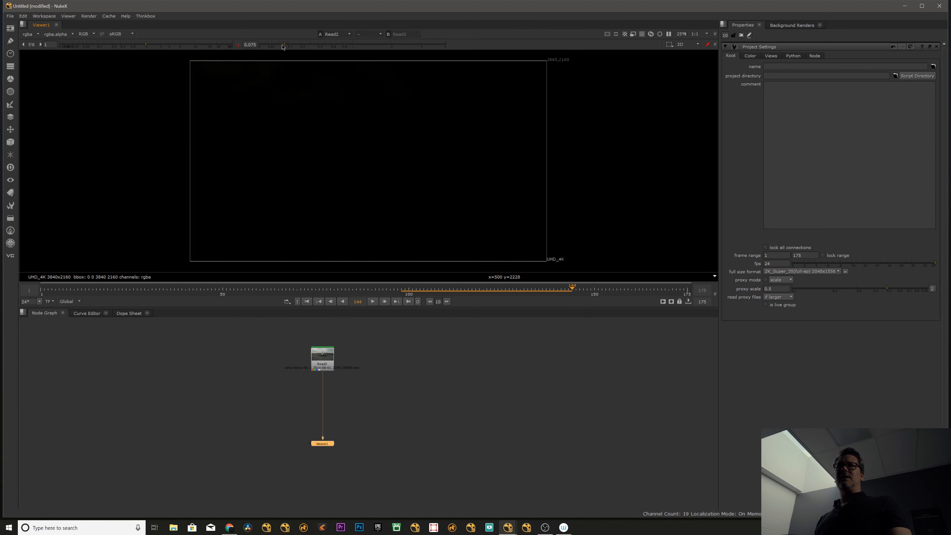
{"action": "left_click", "coordinate": [241, 44]}
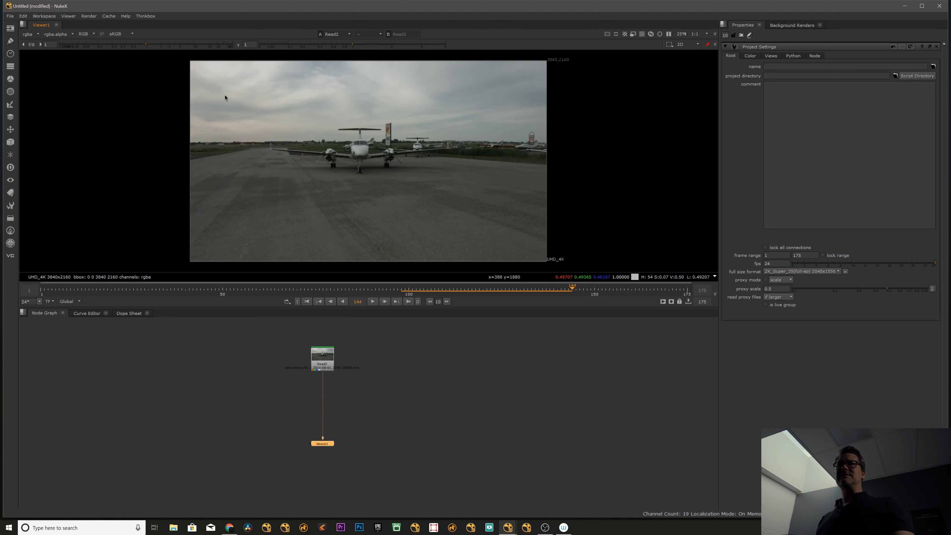
{"action": "left_click_drag", "start_coordinate": [490, 290], "coordinate": [293, 284]}
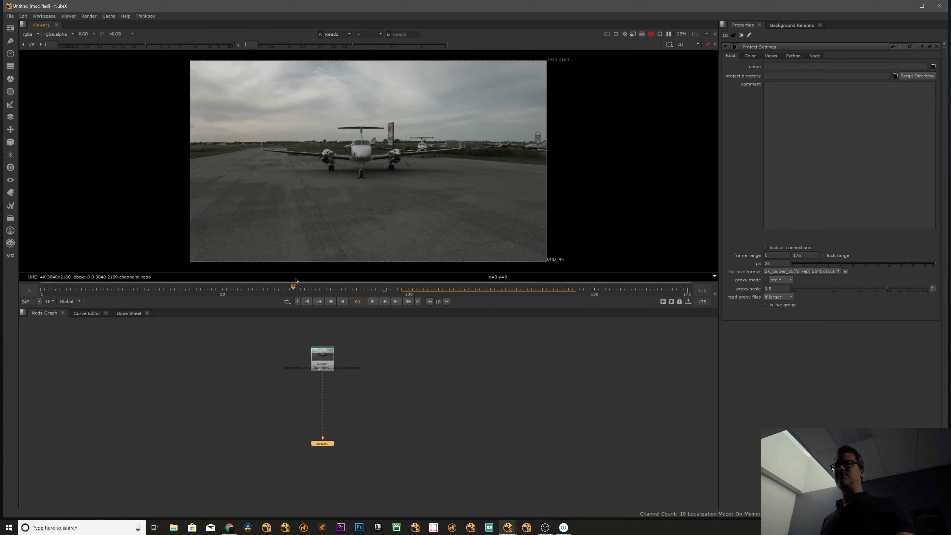
{"action": "mouse_move", "coordinate": [313, 46]}
{"action": "left_mouse_down"}
{"action": "mouse_move", "coordinate": [292, 49]}
{"action": "mouse_move", "coordinate": [316, 47]}
{"action": "left_mouse_up"}
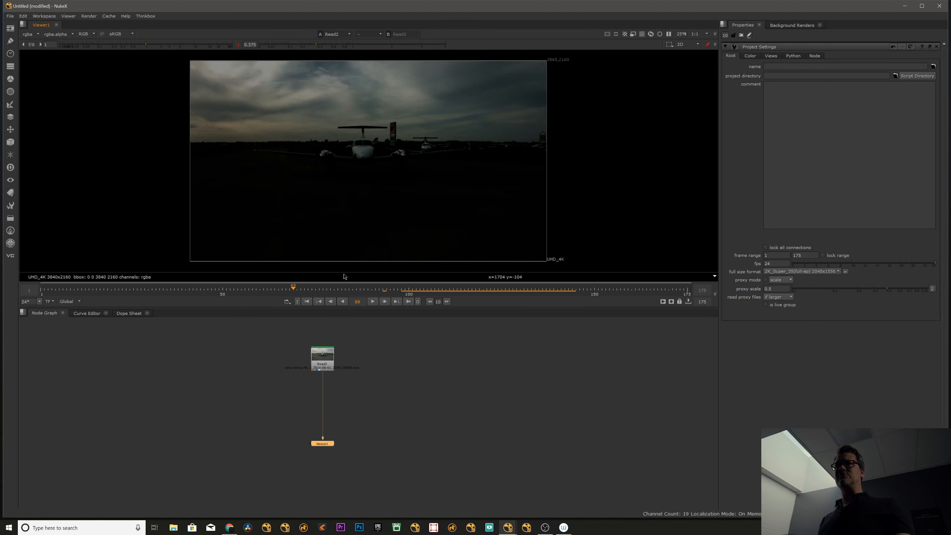
Insert a Grade node between Read2 and the viewer.
{"action": "left_click", "coordinate": [326, 366]}
{"action": "key", "text": "g"}
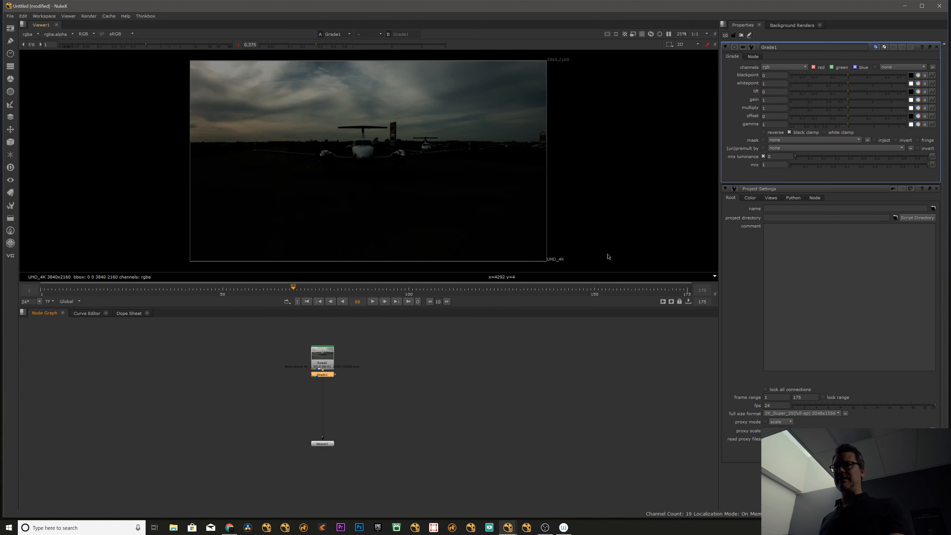
Try raising Grade1's lift to 0.41 and gain to 1.92, and undo both changes.
{"action": "mouse_move", "coordinate": [848, 93]}
{"action": "left_mouse_down"}
{"action": "mouse_move", "coordinate": [902, 97]}
{"action": "mouse_move", "coordinate": [861, 105]}
{"action": "left_mouse_up"}
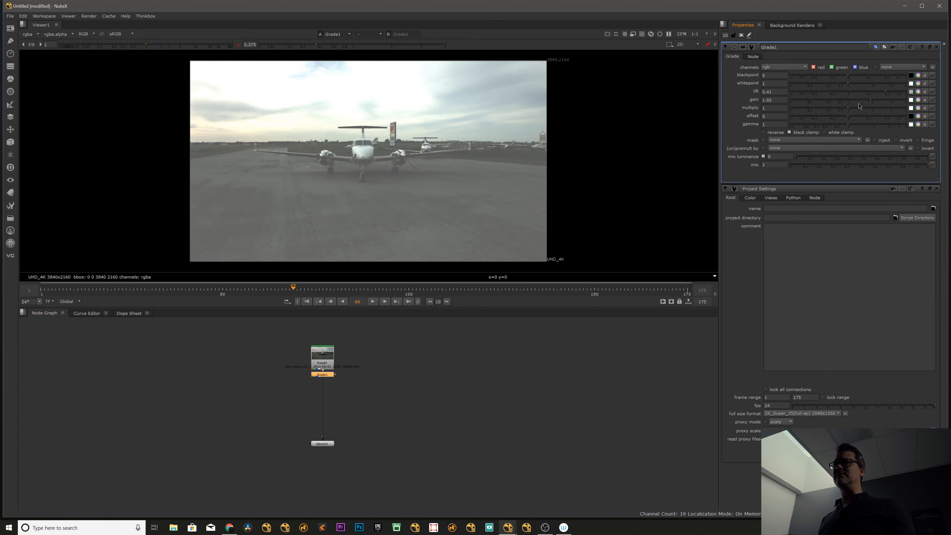
{"action": "key", "text": "ctrl+z"}
{"action": "key", "text": "ctrl+z"}
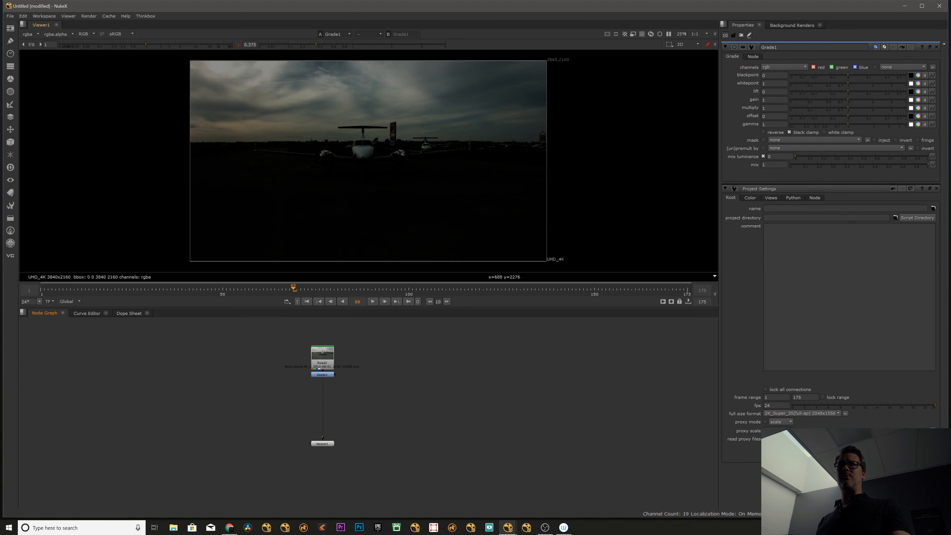
Copy the viewer's gamma value of 0.375 into Grade1's gamma.
{"action": "left_click", "coordinate": [244, 45]}
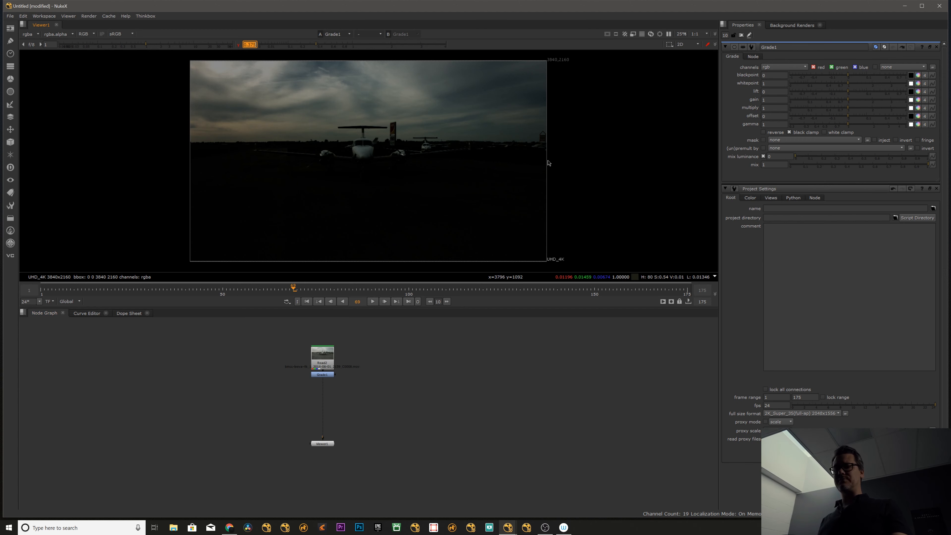
{"action": "left_click", "coordinate": [764, 124]}
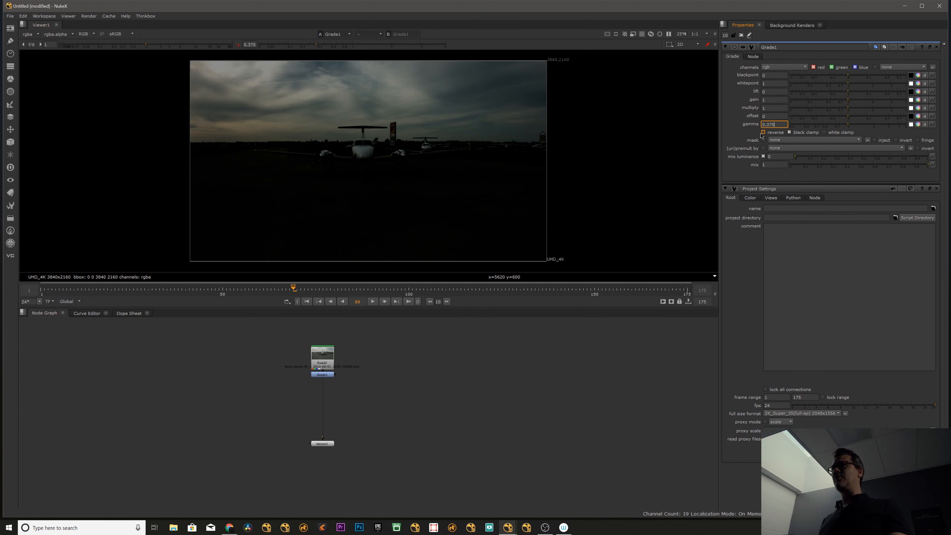
{"action": "key", "text": "Return"}
Move Grade1 out to the right of Read2 and reset the viewer gamma to 1.
{"action": "left_click", "coordinate": [388, 366]}
{"action": "left_click_drag", "start_coordinate": [332, 373], "coordinate": [387, 370]}
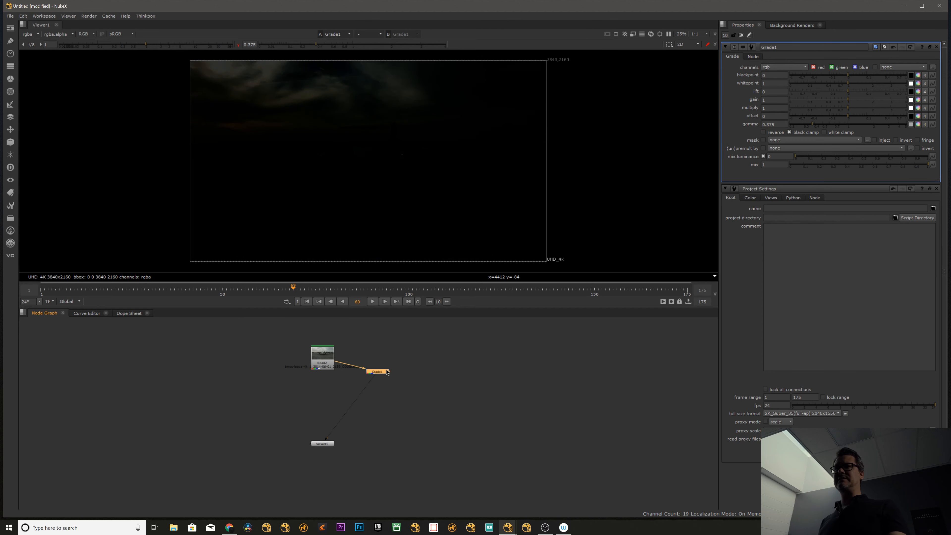
{"action": "left_click", "coordinate": [239, 45]}
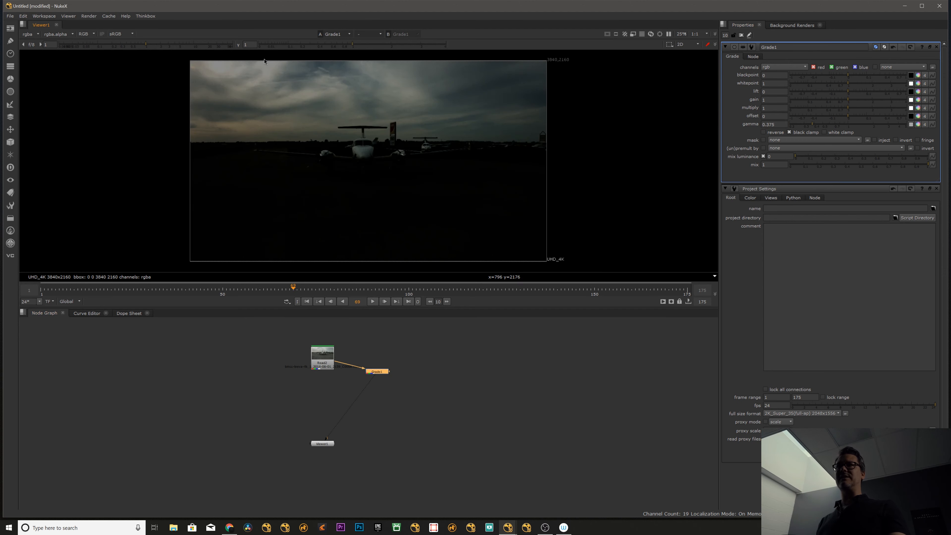
Connect Read2 to viewer input 1 and Grade1 to input 2, and compare them by switching between the inputs.
{"action": "left_click", "coordinate": [329, 356]}
{"action": "key", "text": "1"}
{"action": "left_click", "coordinate": [377, 371]}
{"action": "key", "text": "2"}
{"action": "key", "text": "1"}
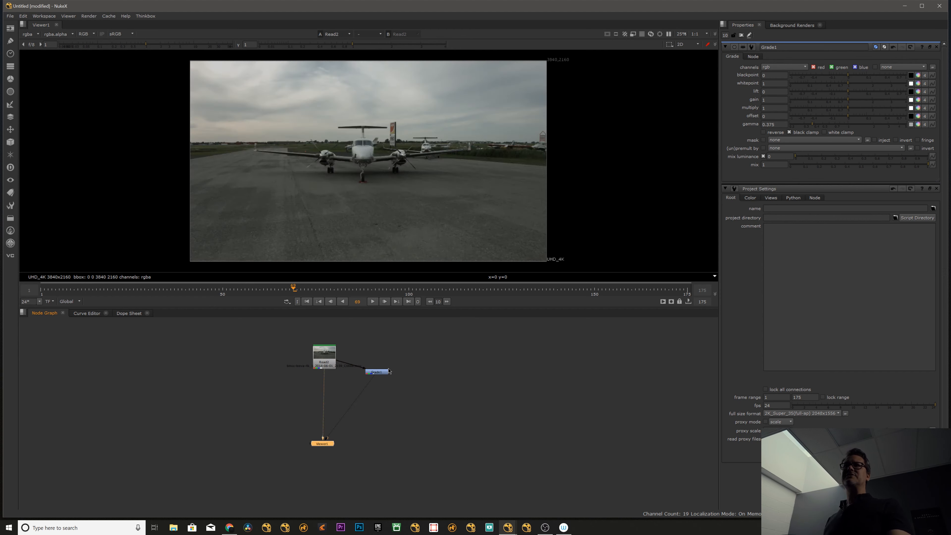
{"action": "key", "text": "2"}
{"action": "key", "text": "1"}
{"action": "key", "text": "2"}
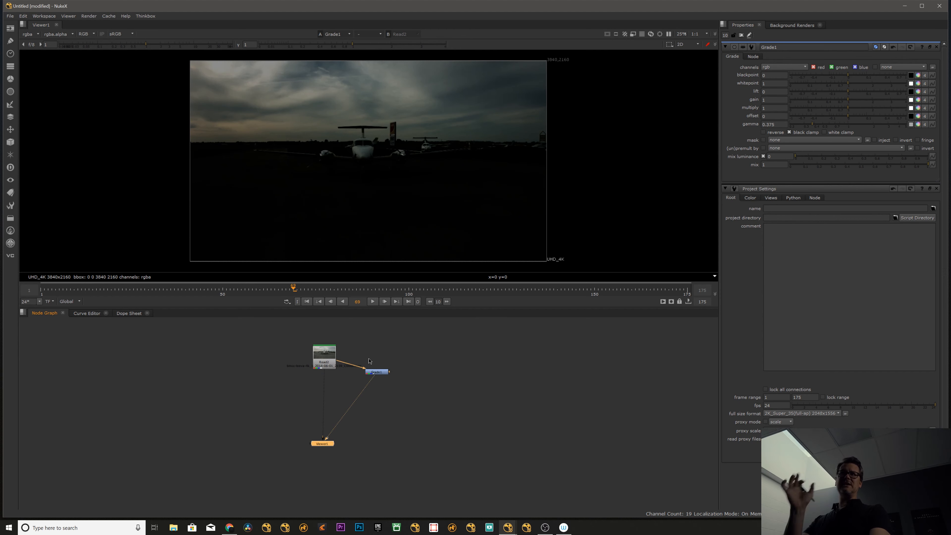
Assign Read2 to viewer input 1 and Grade1 to input 2 once more, ending on Grade1.
{"action": "left_click", "coordinate": [418, 352]}
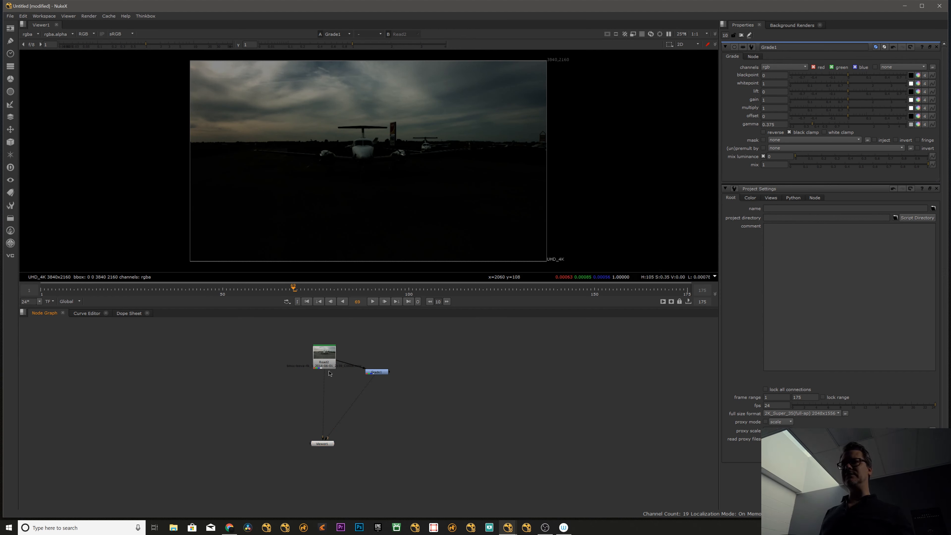
{"action": "left_click", "coordinate": [326, 357]}
{"action": "key", "text": "1"}
{"action": "left_click", "coordinate": [382, 372]}
{"action": "key", "text": "2"}
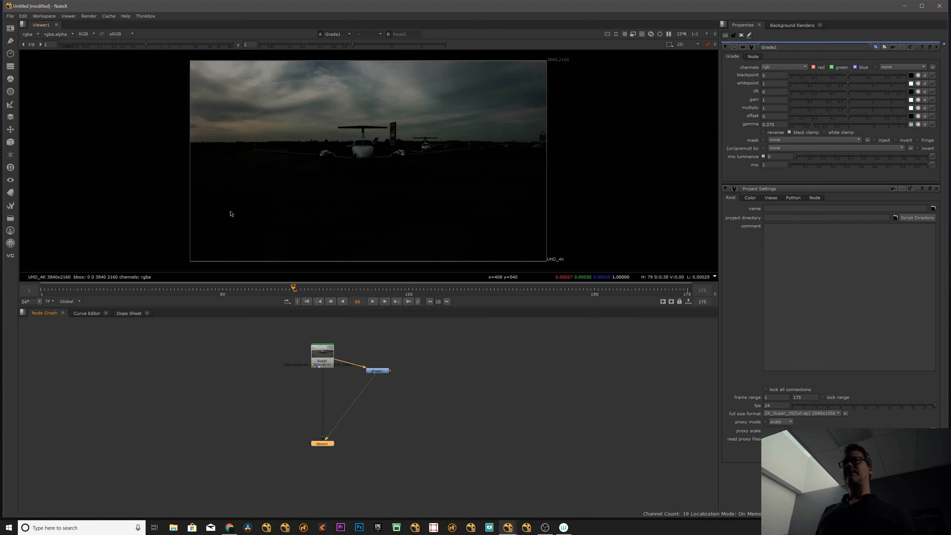
Try a viewer gain of 0.7 and gamma of 0.72 on the graded sky, reset both to 1 and frame the full image.
{"action": "left_click_drag", "start_coordinate": [160, 46], "coordinate": [138, 46]}
{"action": "scroll", "coordinate": [216, 145], "scroll_direction": "up", "scroll_amount": 3}
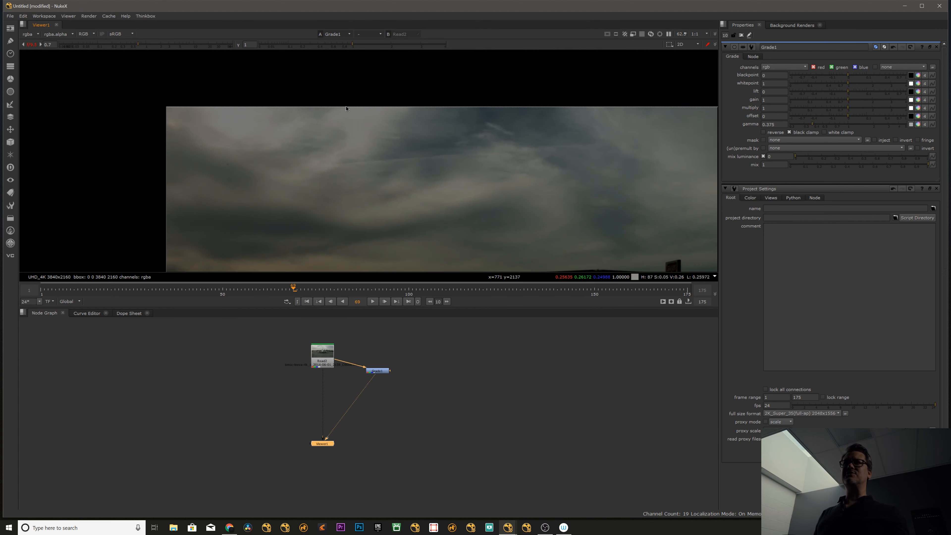
{"action": "mouse_move", "coordinate": [352, 45]}
{"action": "left_mouse_down"}
{"action": "mouse_move", "coordinate": [319, 45]}
{"action": "mouse_move", "coordinate": [338, 45]}
{"action": "left_mouse_up"}
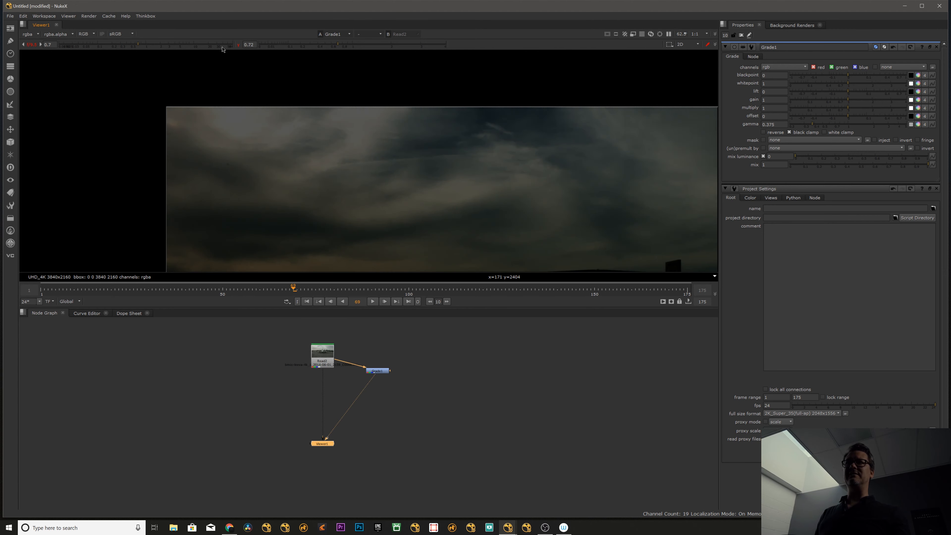
{"action": "left_click", "coordinate": [239, 45]}
{"action": "left_click", "coordinate": [32, 45]}
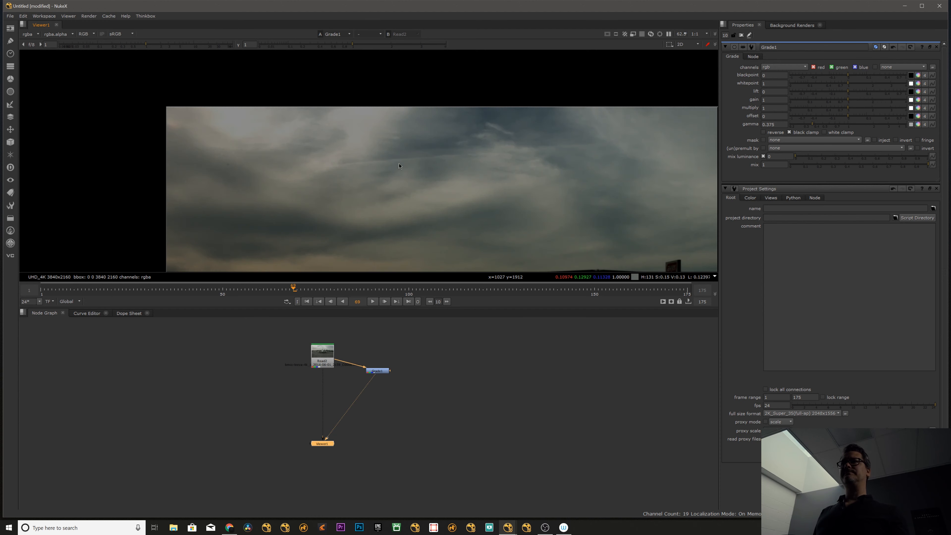
{"action": "key", "text": "f"}
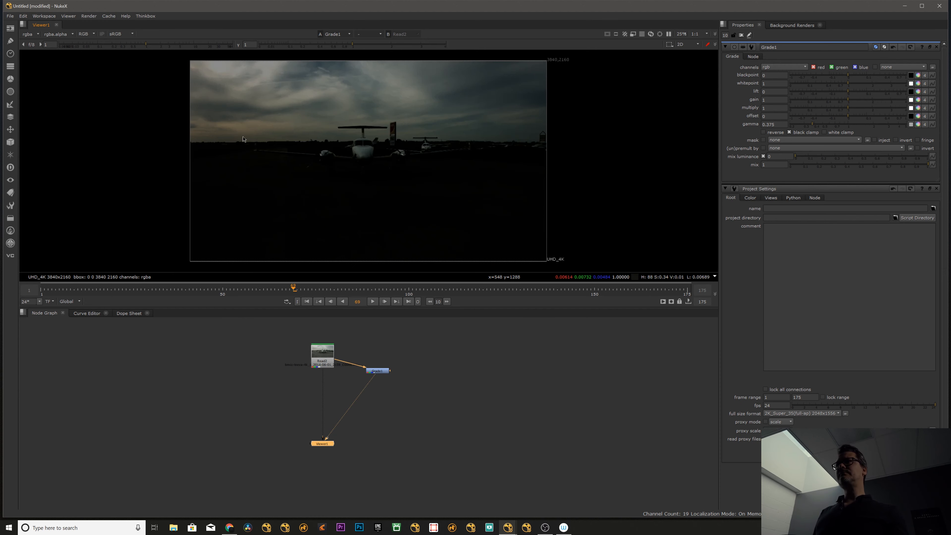
Close all open property panels and show Read2 in the viewer.
{"action": "left_click", "coordinate": [741, 35]}
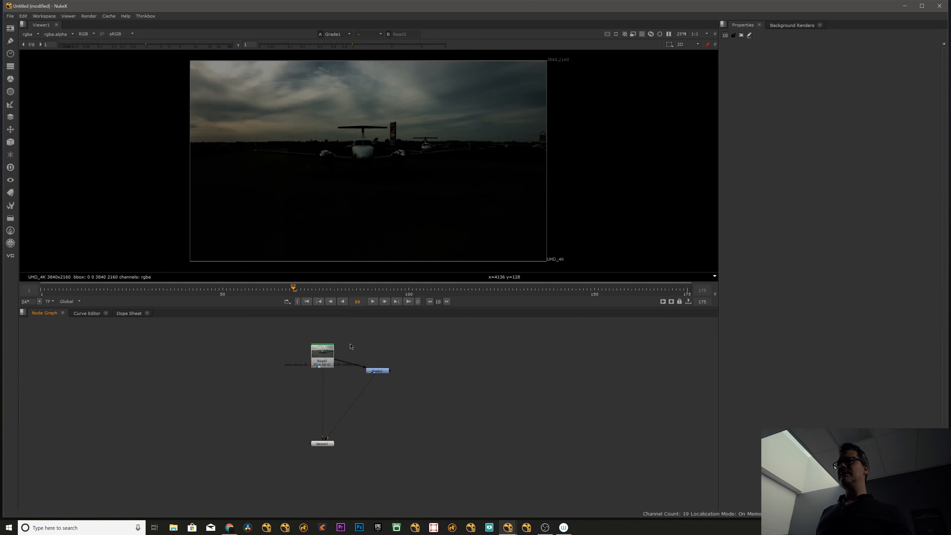
{"action": "key", "text": "1"}
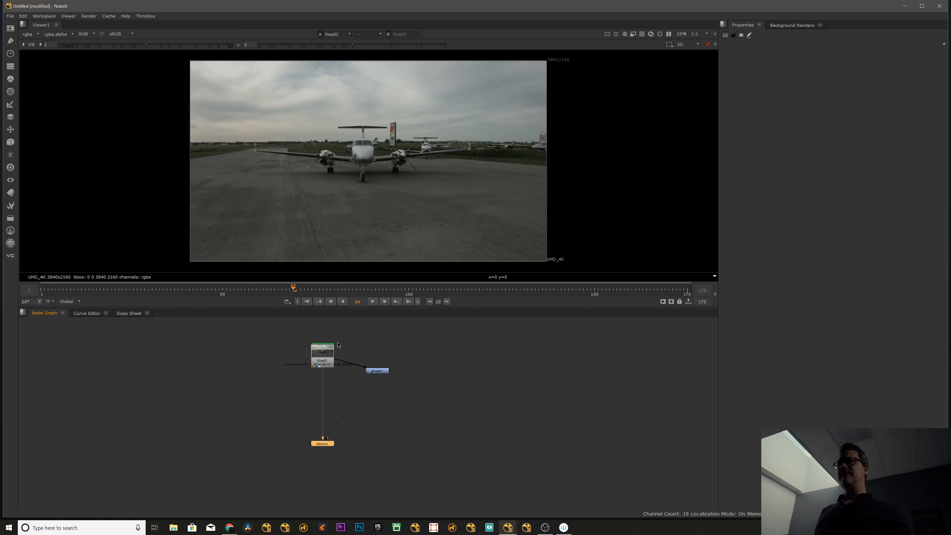
Display the viewer's none and rgb layers in turn, and return the display to rgba.
{"action": "left_click", "coordinate": [32, 35]}
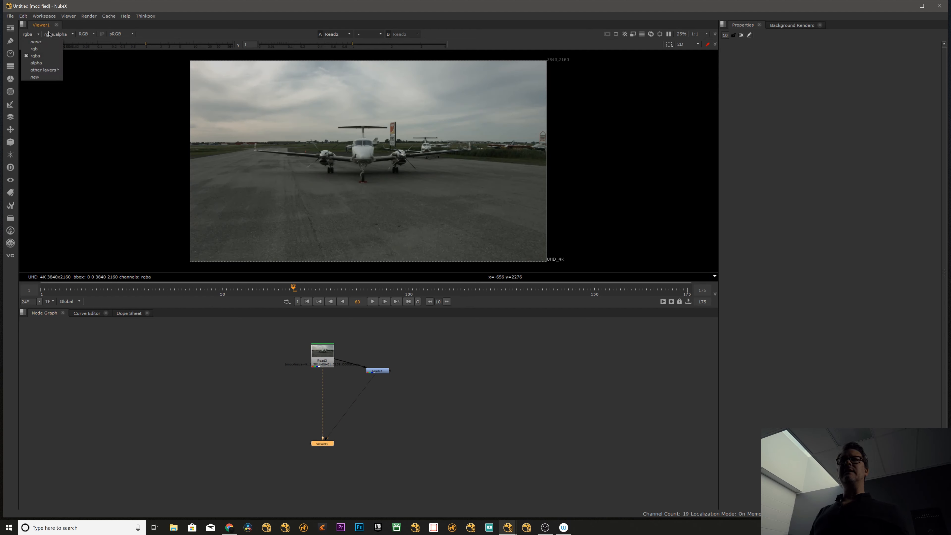
{"action": "left_click", "coordinate": [36, 42]}
{"action": "left_click", "coordinate": [32, 35]}
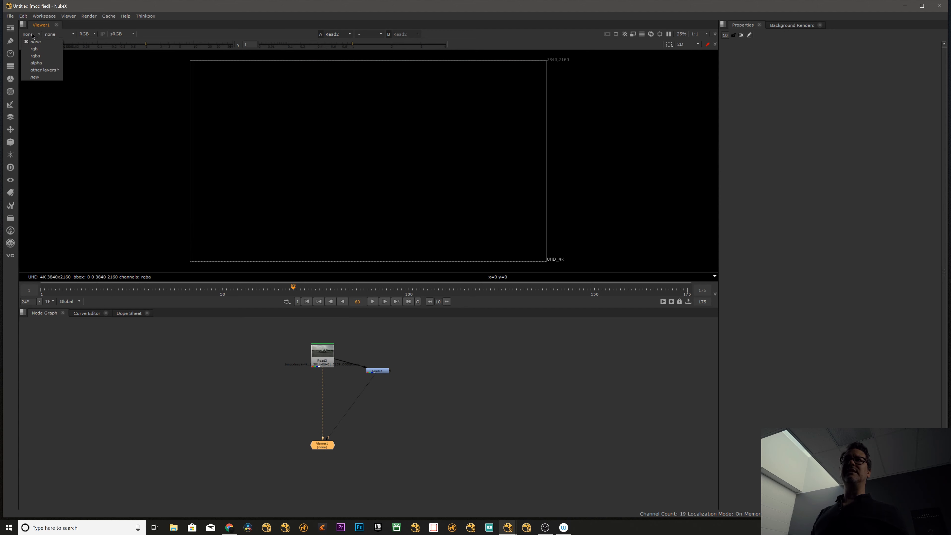
{"action": "left_click", "coordinate": [36, 50]}
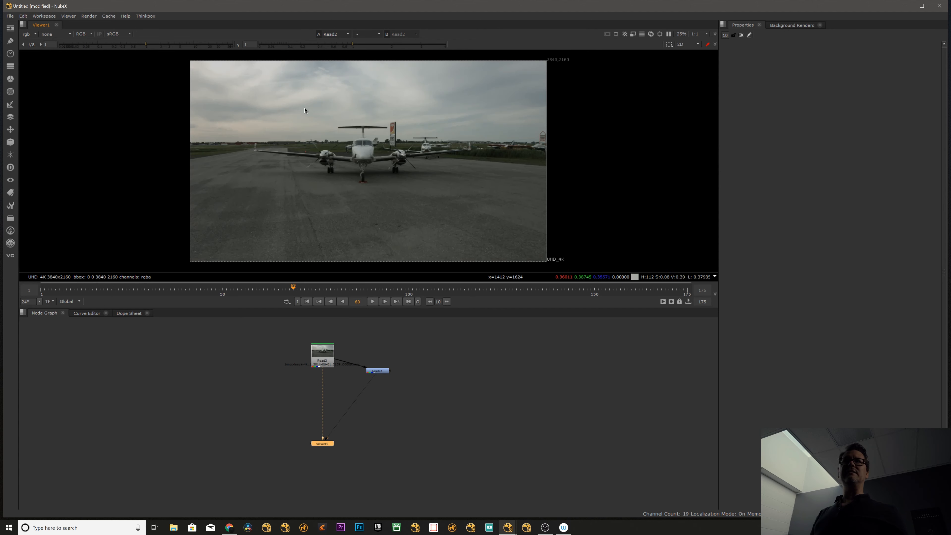
{"action": "left_click", "coordinate": [37, 35]}
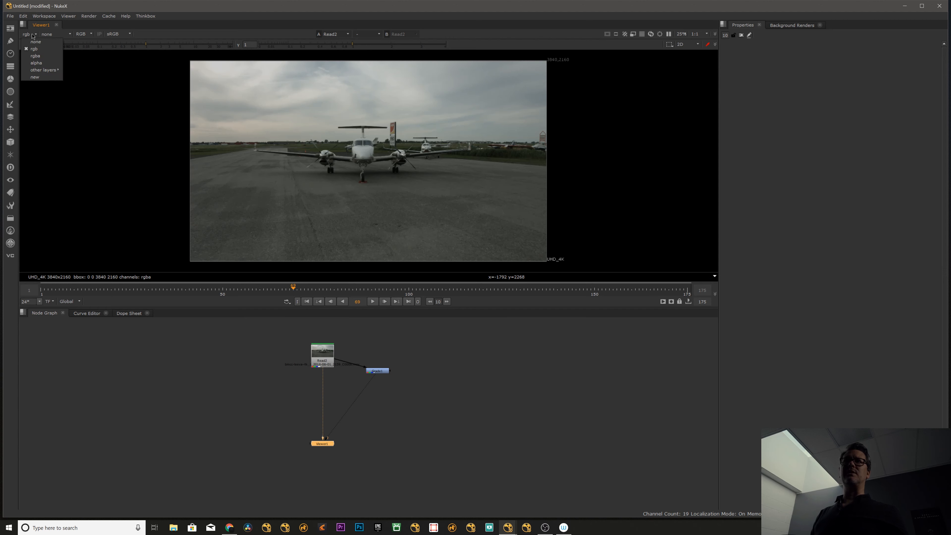
{"action": "left_click", "coordinate": [42, 56]}
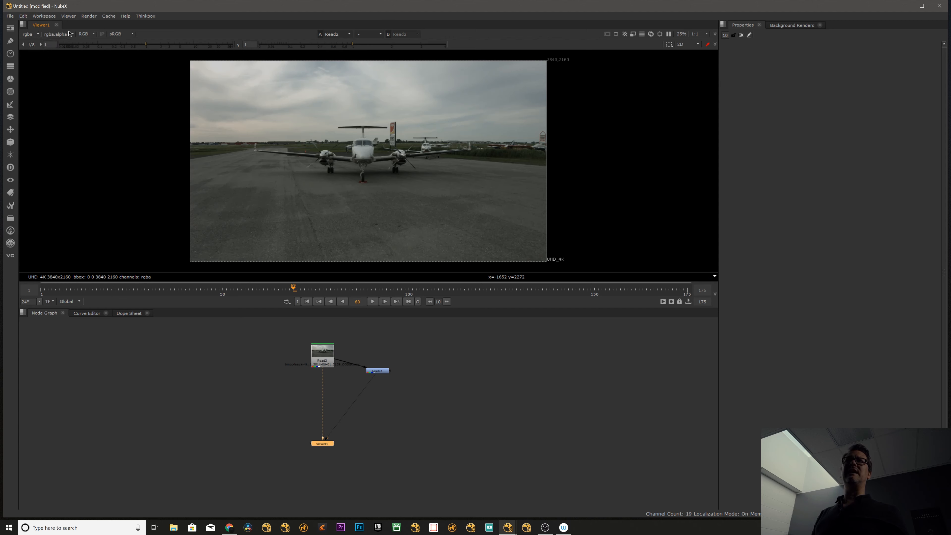
Inspect the viewer's alpha channel choices, and toggle the alpha display of Read2 on and off.
{"action": "left_click", "coordinate": [85, 34]}
{"action": "left_click", "coordinate": [58, 34]}
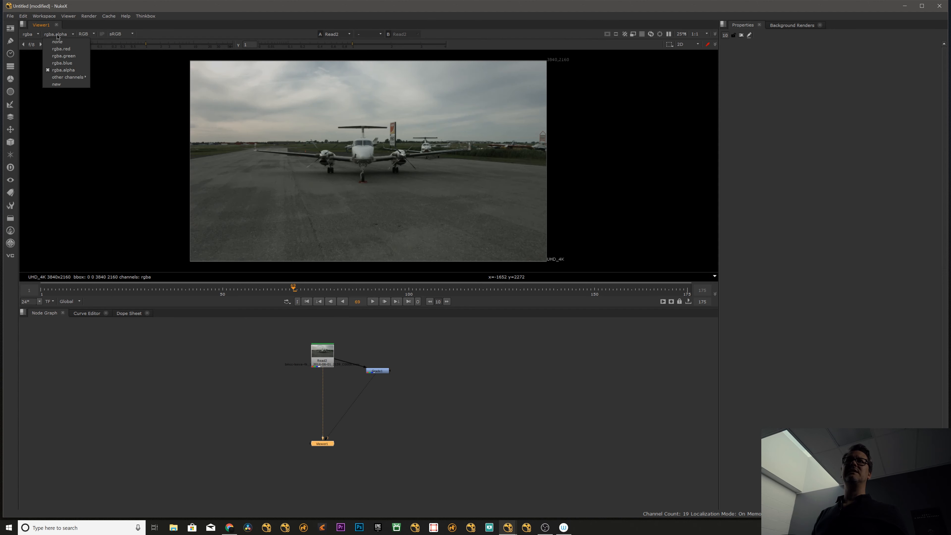
{"action": "left_click", "coordinate": [65, 131]}
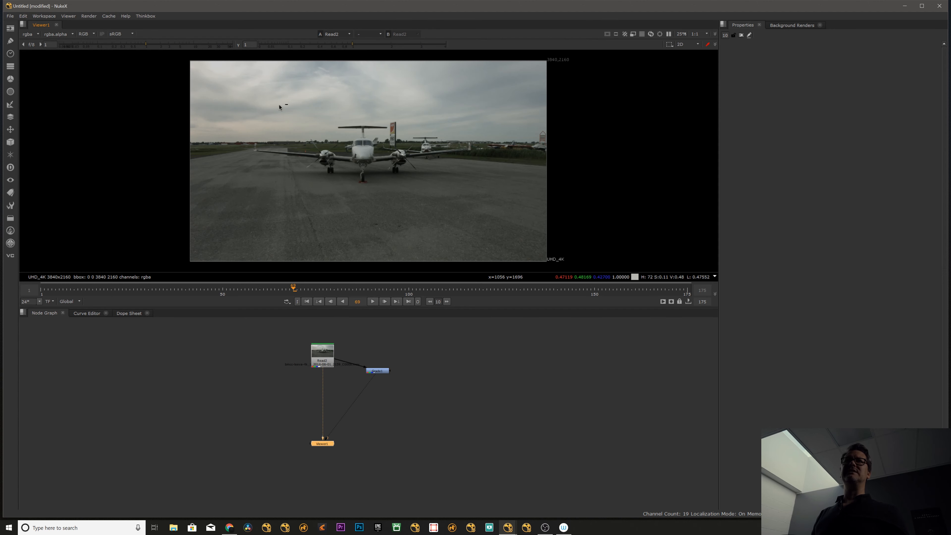
{"action": "key", "text": "a"}
{"action": "key", "text": "a"}
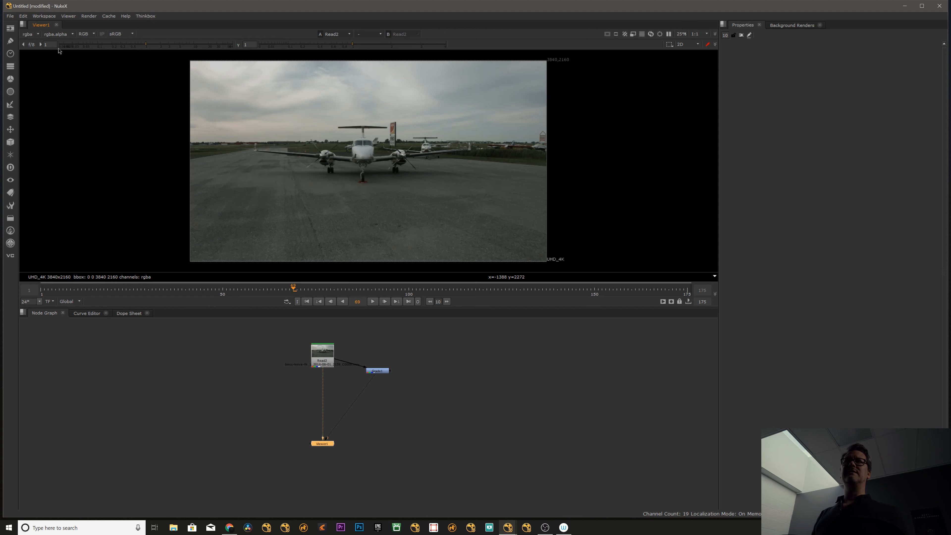
Display the alpha layer, look through the other available layers, and return the viewer to rgba.
{"action": "left_click", "coordinate": [58, 34]}
{"action": "left_click", "coordinate": [29, 34]}
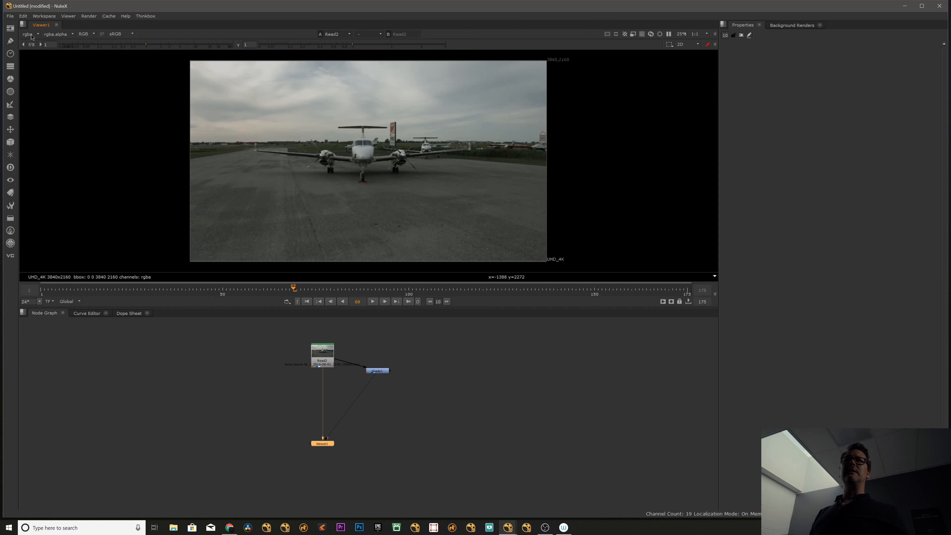
{"action": "left_click", "coordinate": [30, 34]}
{"action": "left_click", "coordinate": [36, 63]}
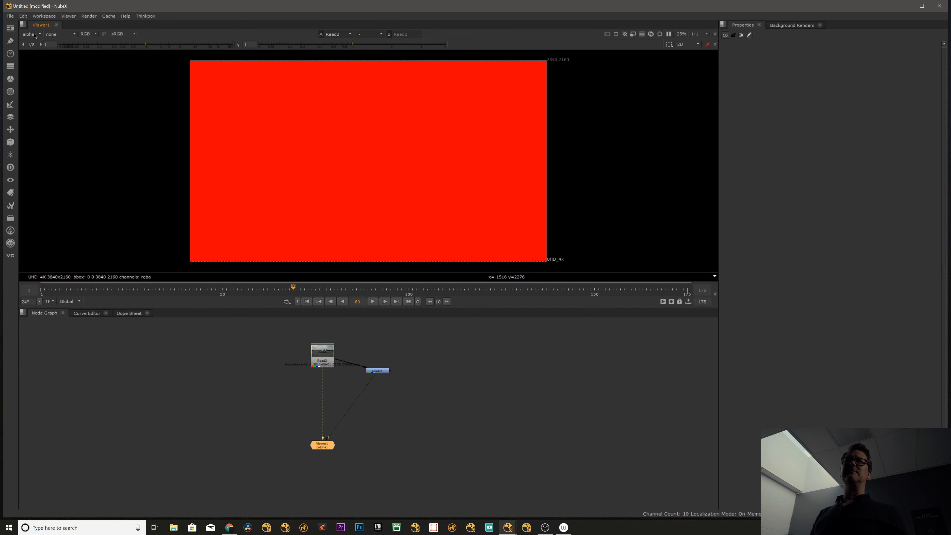
{"action": "left_click", "coordinate": [30, 34]}
{"action": "mouse_move", "coordinate": [37, 71]}
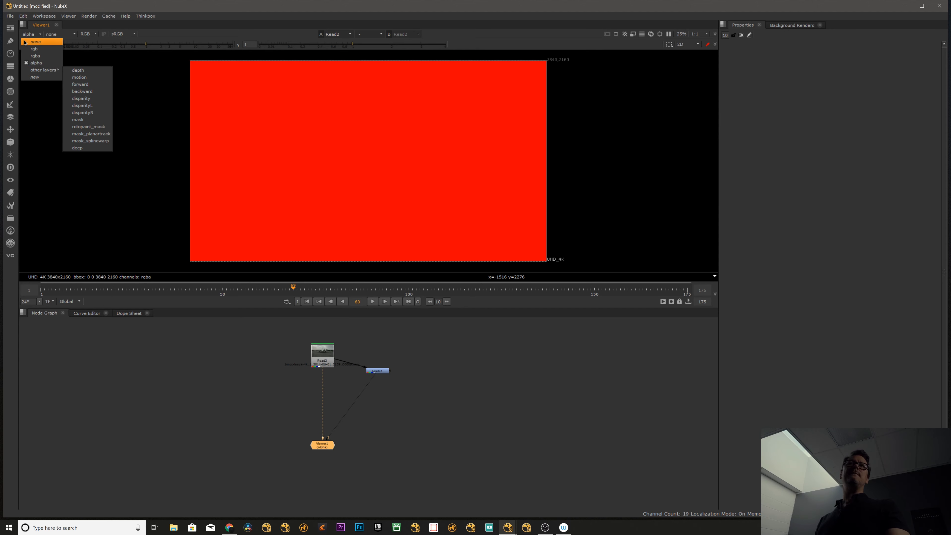
{"action": "left_click", "coordinate": [31, 35]}
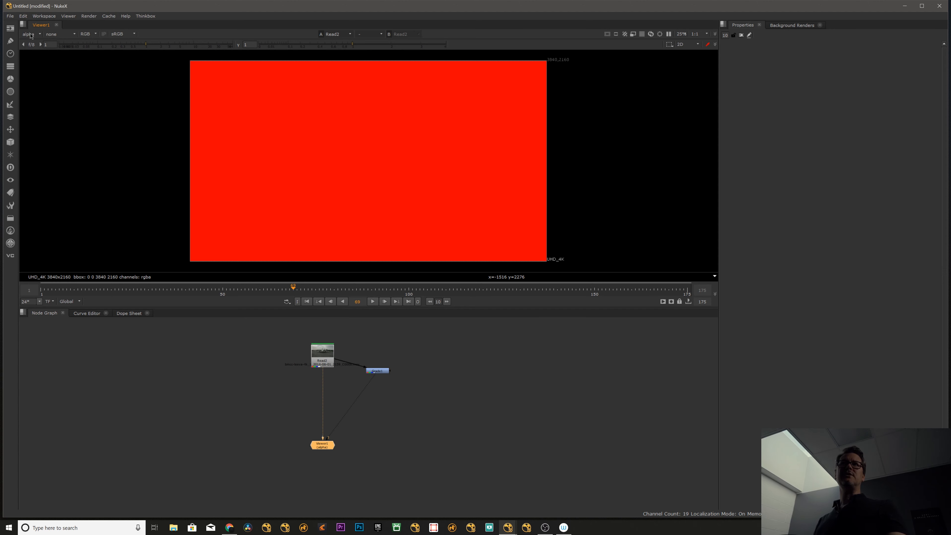
{"action": "left_click", "coordinate": [30, 35]}
{"action": "left_click", "coordinate": [43, 56]}
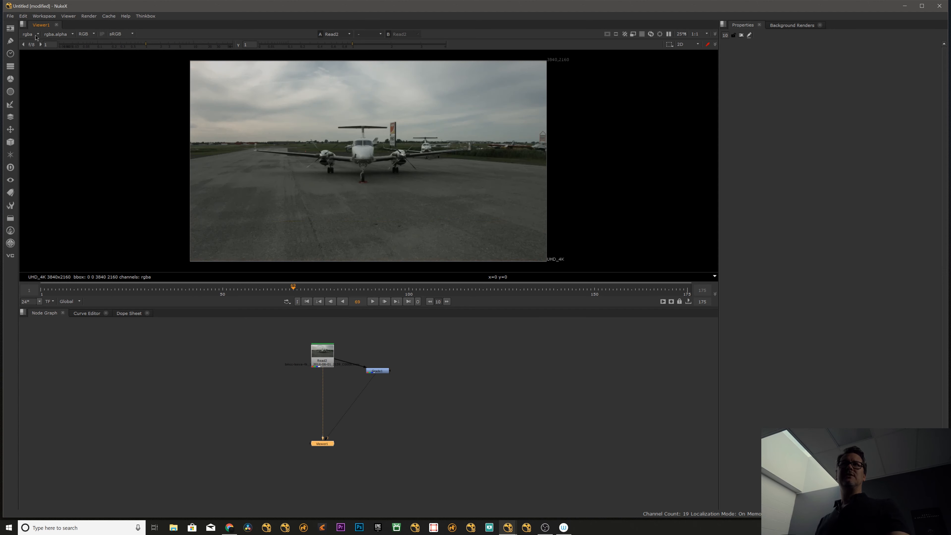
Preview the clip with the rec709 and rec1886 viewer processes, and return to sRGB.
{"action": "left_click", "coordinate": [125, 36]}
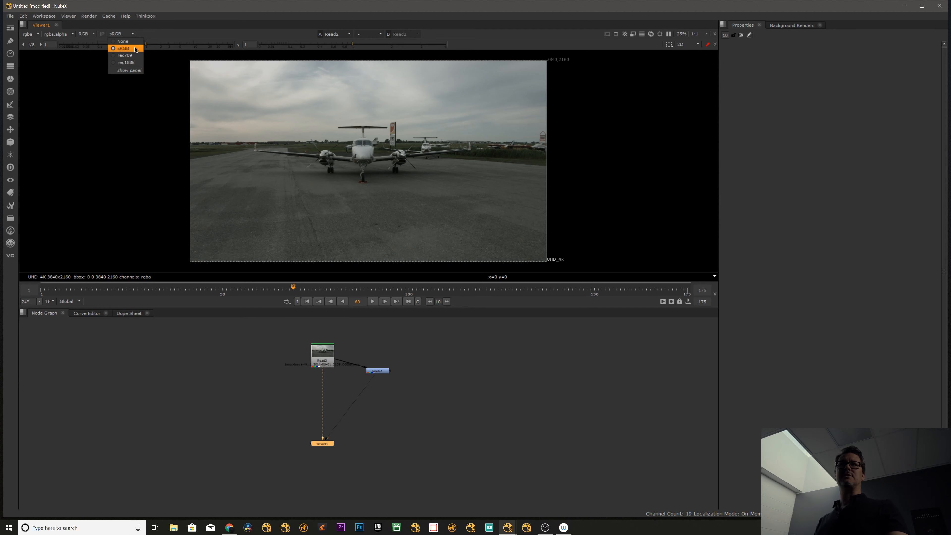
{"action": "left_click", "coordinate": [130, 56]}
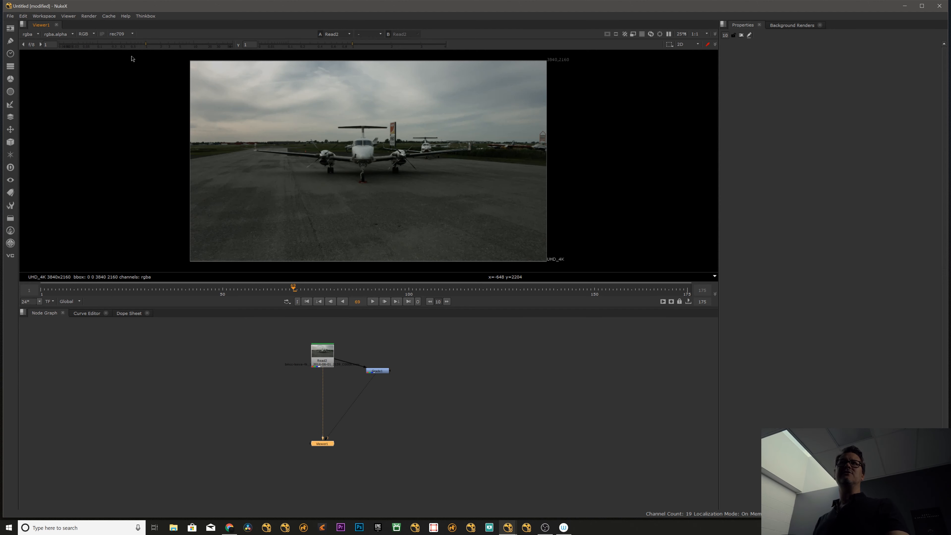
{"action": "left_click", "coordinate": [126, 34]}
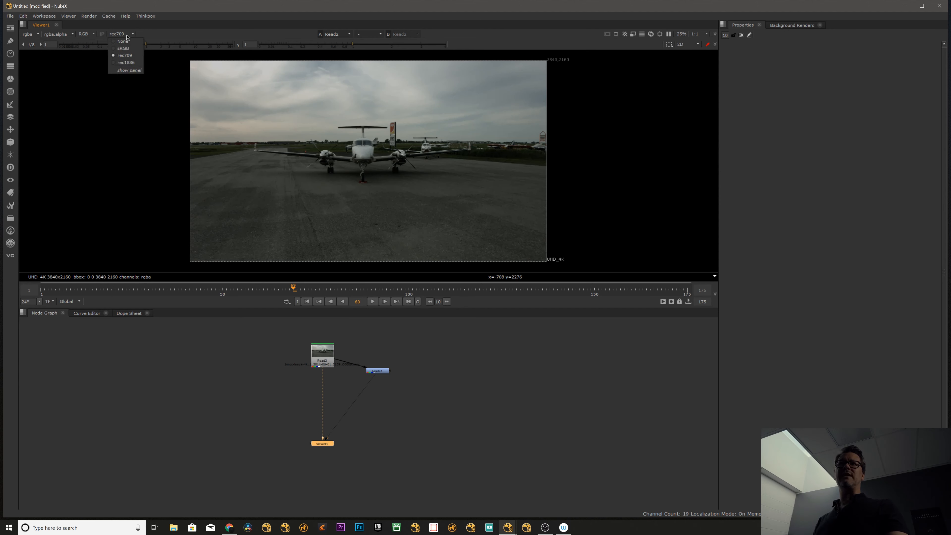
{"action": "left_click", "coordinate": [129, 63]}
{"action": "left_click", "coordinate": [120, 36]}
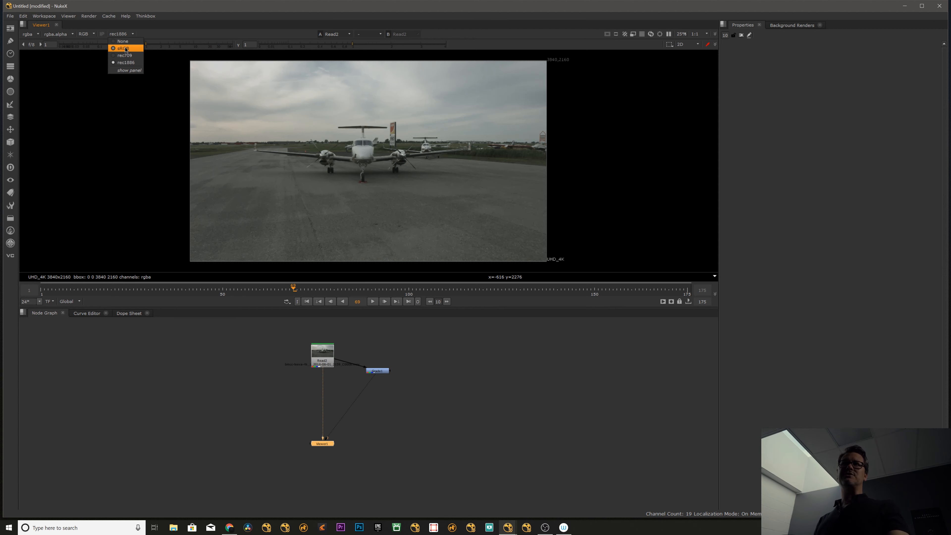
{"action": "left_click", "coordinate": [125, 49]}
Switch the viewer to the Grade1 input and back to the Read2 airplane clip.
{"action": "left_click_drag", "start_coordinate": [323, 356], "coordinate": [317, 355]}
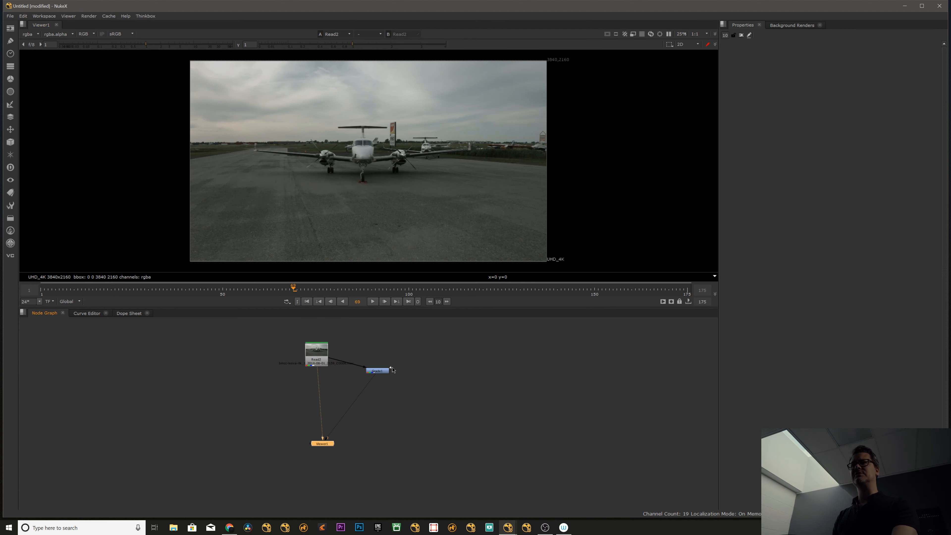
{"action": "key", "text": "2"}
{"action": "left_click", "coordinate": [326, 354]}
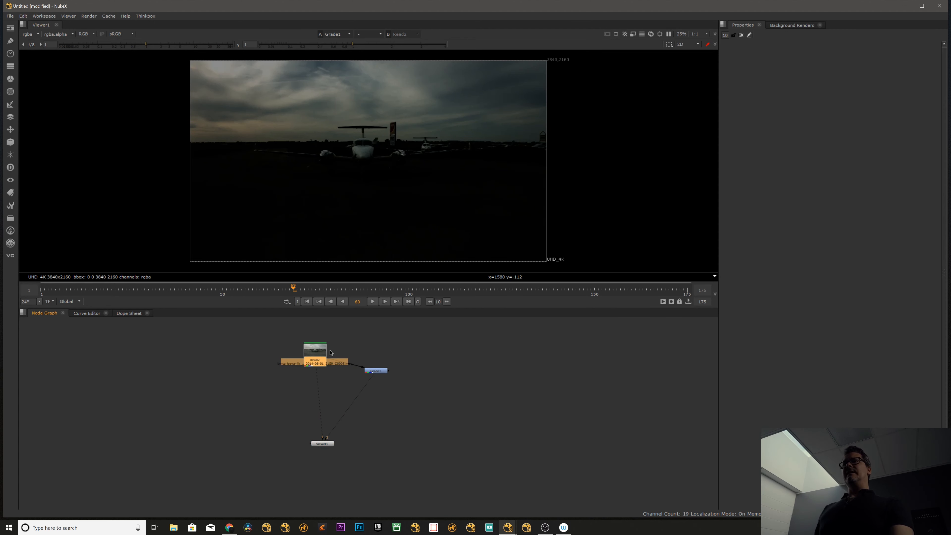
{"action": "key", "text": "1"}
Open the properties of the Grade1 node and leave the node deselected.
{"action": "left_click", "coordinate": [377, 370]}
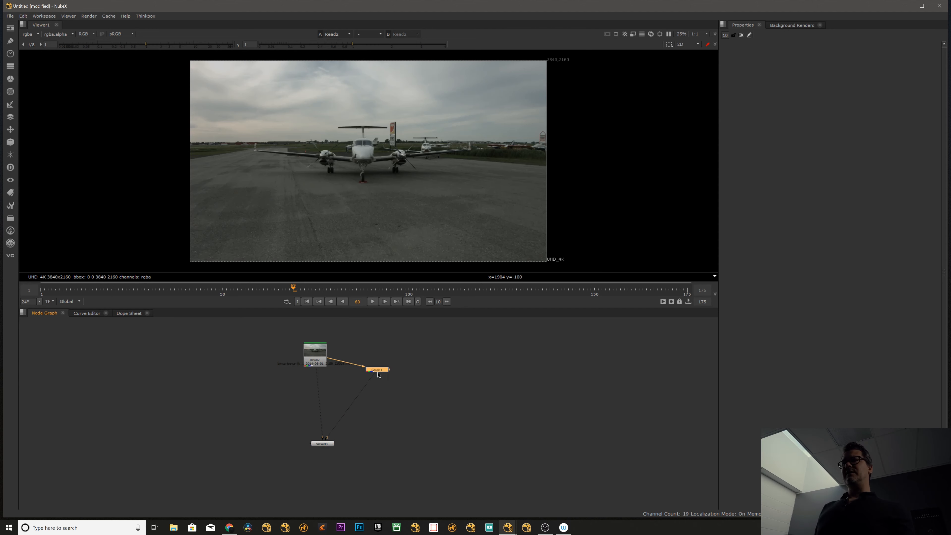
{"action": "double_click", "coordinate": [377, 371]}
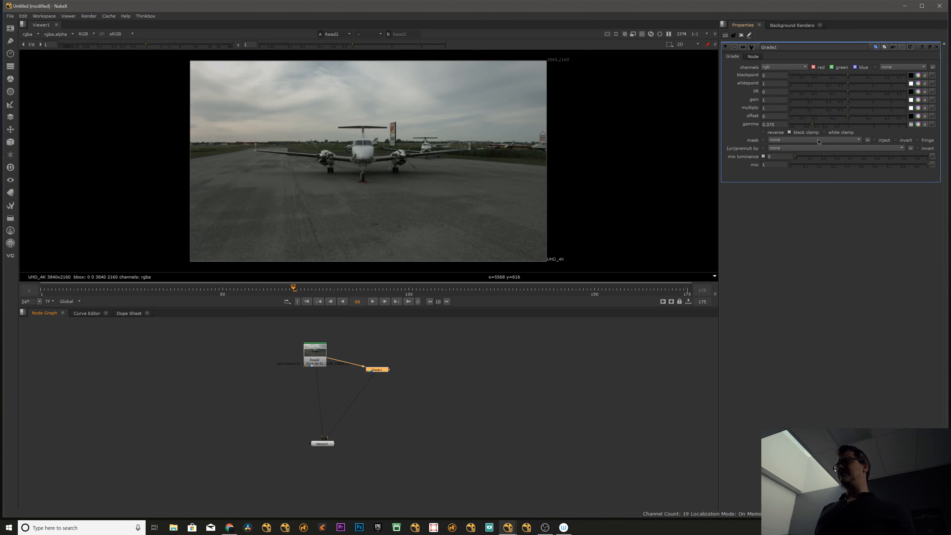
{"action": "left_click", "coordinate": [454, 323]}
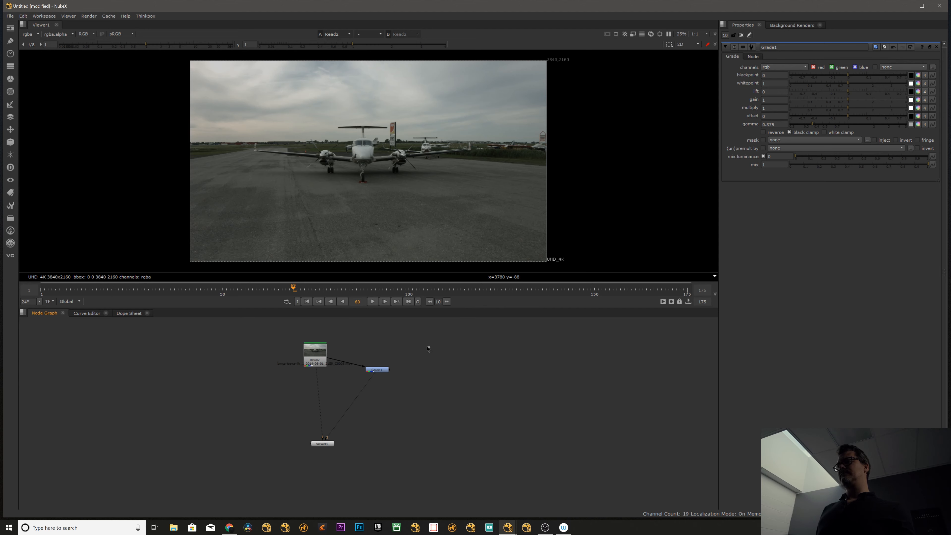
Add the green-screen portrait clip to the node graph from its saved background toolset.
{"action": "key", "text": "Tab"}
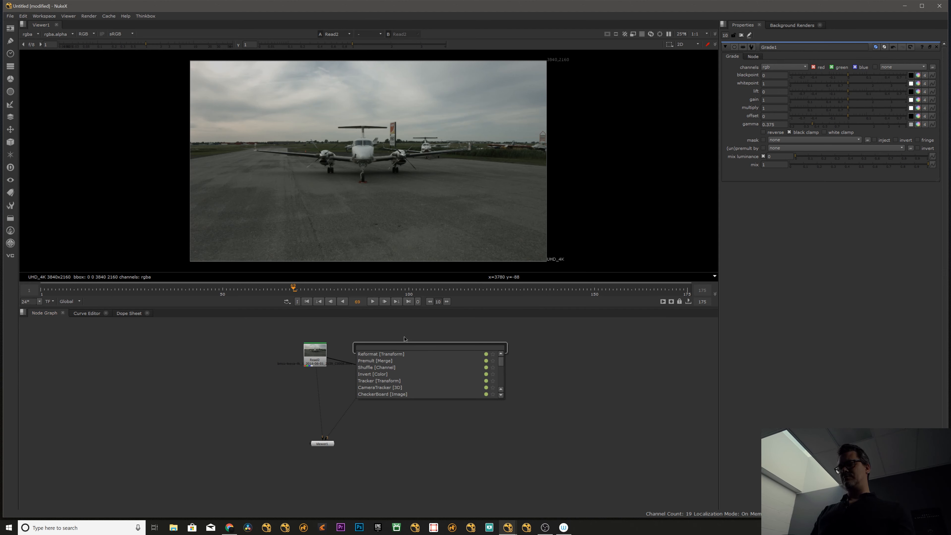
{"action": "right_click", "coordinate": [374, 333]}
{"action": "mouse_move", "coordinate": [377, 340]}
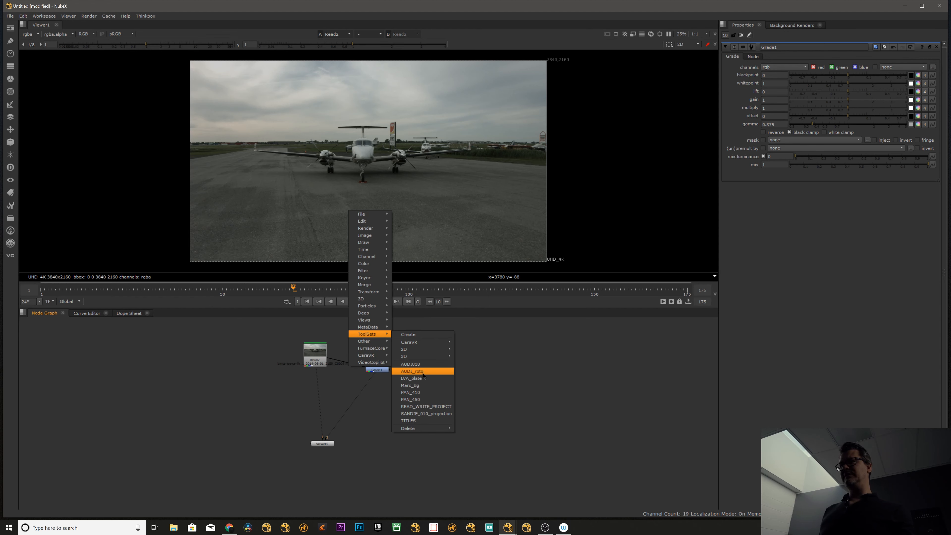
{"action": "left_click", "coordinate": [424, 386]}
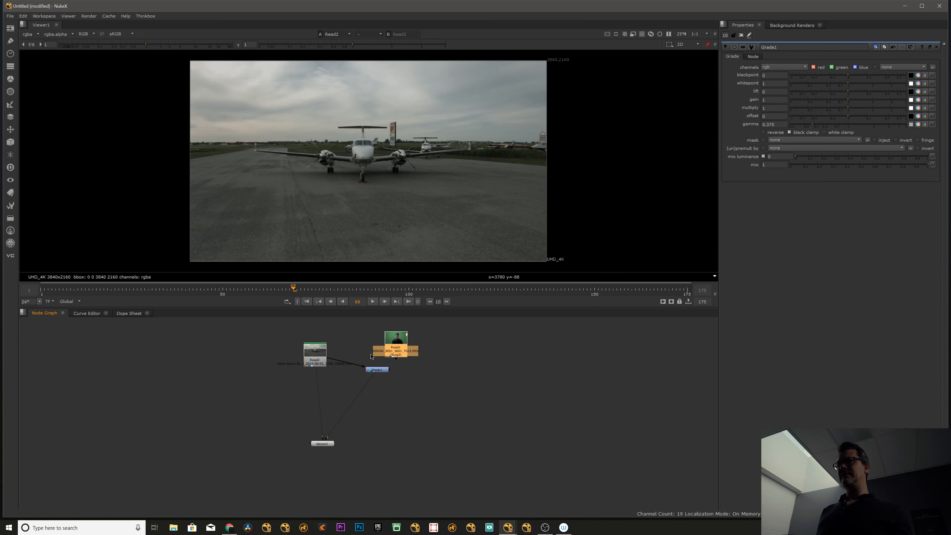
Space out the Read2, Grade1 and Read1 nodes, and connect Read1 to the viewer's second input.
{"action": "left_click_drag", "start_coordinate": [315, 351], "coordinate": [303, 333]}
{"action": "left_click", "coordinate": [322, 444]}
{"action": "left_click_drag", "start_coordinate": [387, 372], "coordinate": [230, 403]}
{"action": "left_click_drag", "start_coordinate": [395, 349], "coordinate": [384, 346]}
{"action": "key", "text": "2"}
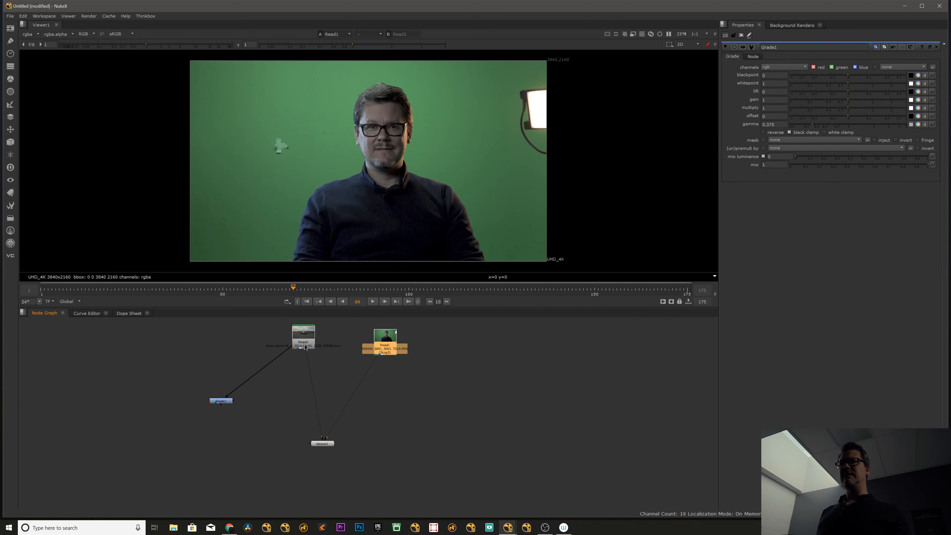
Switch the viewer repeatedly between the Read2 airplane clip and the Read1 green-screen clip.
{"action": "left_click_drag", "start_coordinate": [305, 348], "coordinate": [295, 351]}
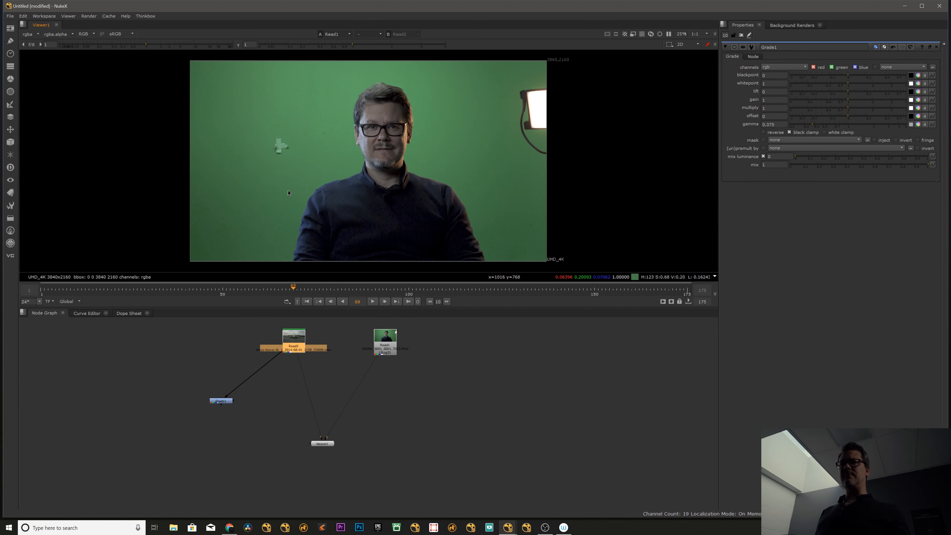
{"action": "key", "text": "1"}
{"action": "key", "text": "2"}
{"action": "key", "text": "1"}
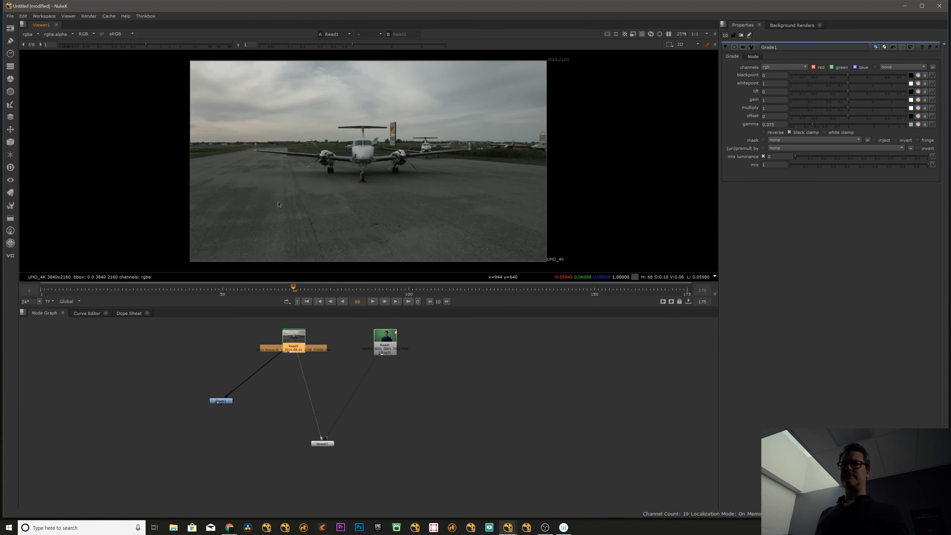
{"action": "key", "text": "2"}
{"action": "key", "text": "1"}
{"action": "key", "text": "2"}
{"action": "key", "text": "1"}
{"action": "key", "text": "2"}
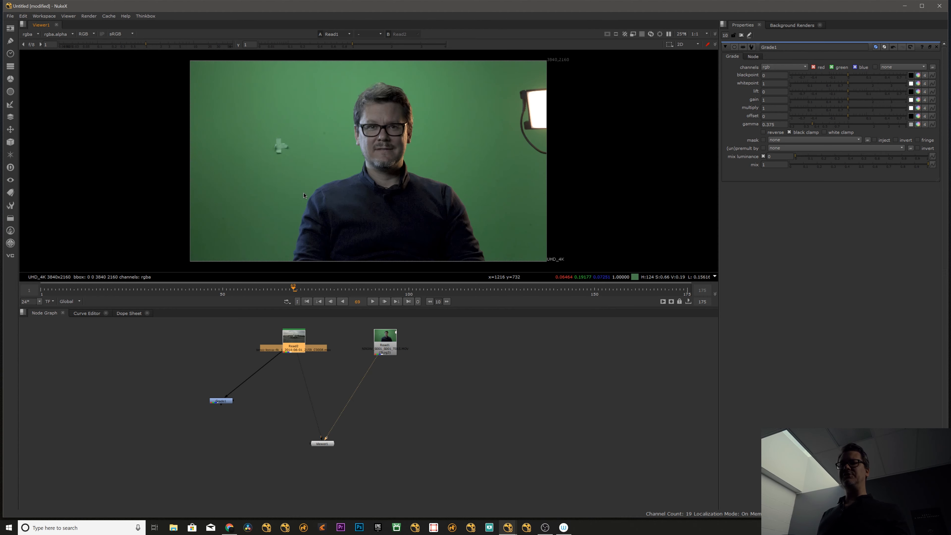
{"action": "key", "text": "1"}
{"action": "key", "text": "2"}
{"action": "key", "text": "1"}
{"action": "key", "text": "2"}
{"action": "key", "text": "1"}
{"action": "key", "text": "2"}
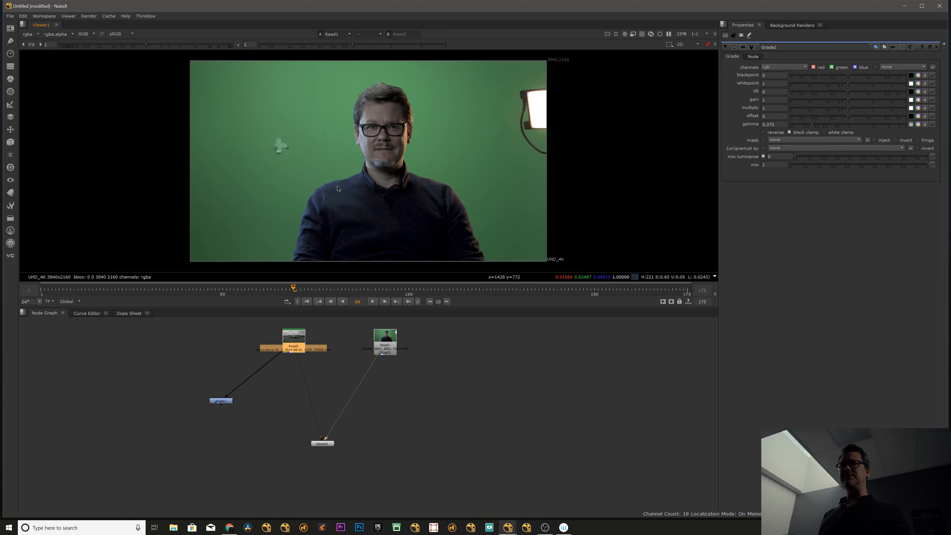
{"action": "key", "text": "1"}
{"action": "key", "text": "2"}
{"action": "key", "text": "1"}
{"action": "key", "text": "1"}
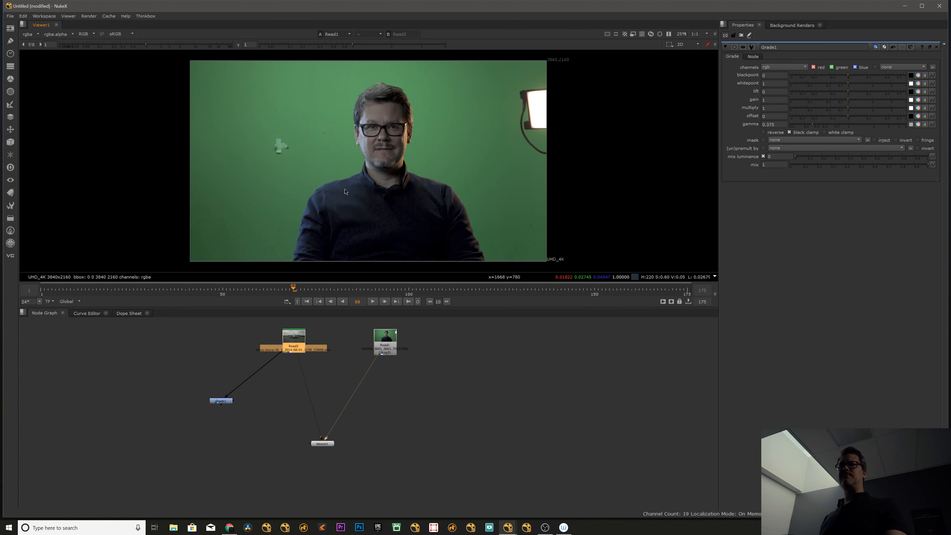
{"action": "key", "text": "2"}
{"action": "key", "text": "1"}
Duplicate the Read2 and Read1 nodes and place the copies in a row beside the originals.
{"action": "left_click_drag", "start_coordinate": [248, 320], "coordinate": [452, 389]}
{"action": "left_click", "coordinate": [506, 351]}
{"action": "key", "text": "ctrl+v"}
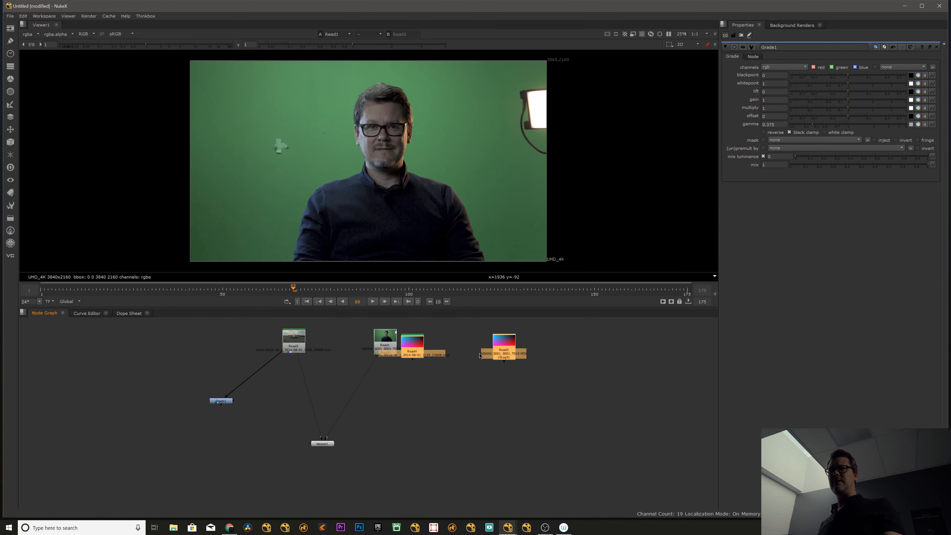
{"action": "left_click", "coordinate": [396, 367]}
{"action": "left_click_drag", "start_coordinate": [319, 445], "coordinate": [319, 447]}
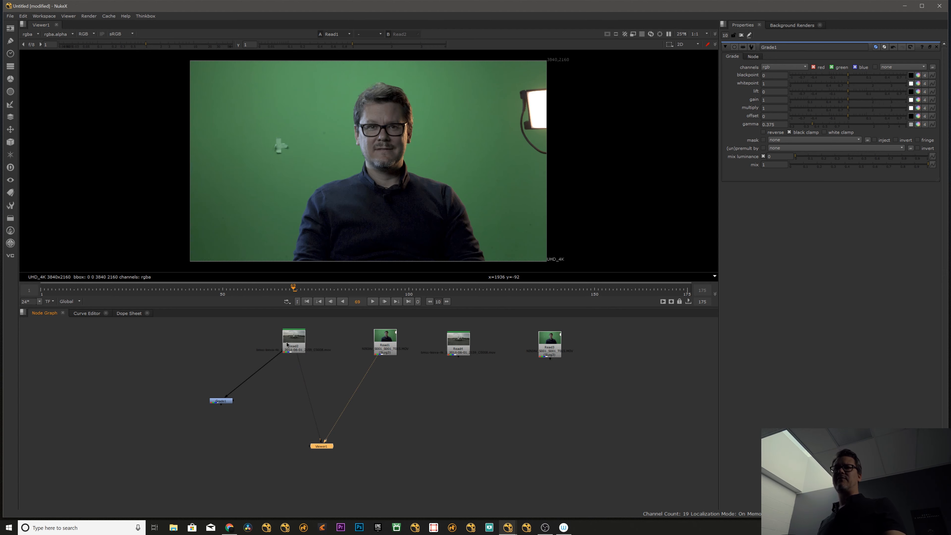
Connect Read2, Read1, Read4 and Read3 to viewer inputs 1, 2, 3 and 4.
{"action": "left_click", "coordinate": [294, 343]}
{"action": "key", "text": "1"}
{"action": "left_click", "coordinate": [385, 342]}
{"action": "key", "text": "2"}
{"action": "left_click", "coordinate": [464, 343]}
{"action": "key", "text": "3"}
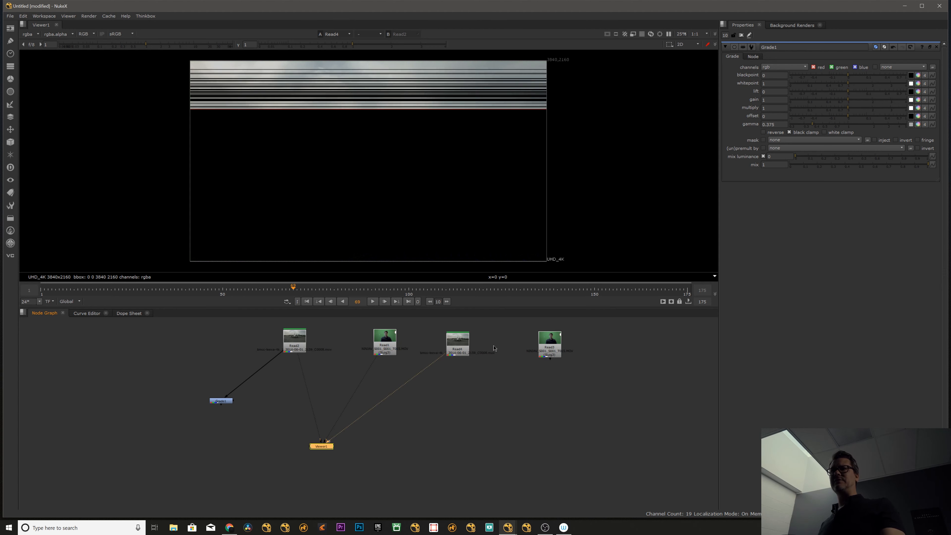
{"action": "left_click", "coordinate": [549, 341]}
{"action": "key", "text": "4"}
{"action": "key", "text": "3"}
{"action": "key", "text": "4"}
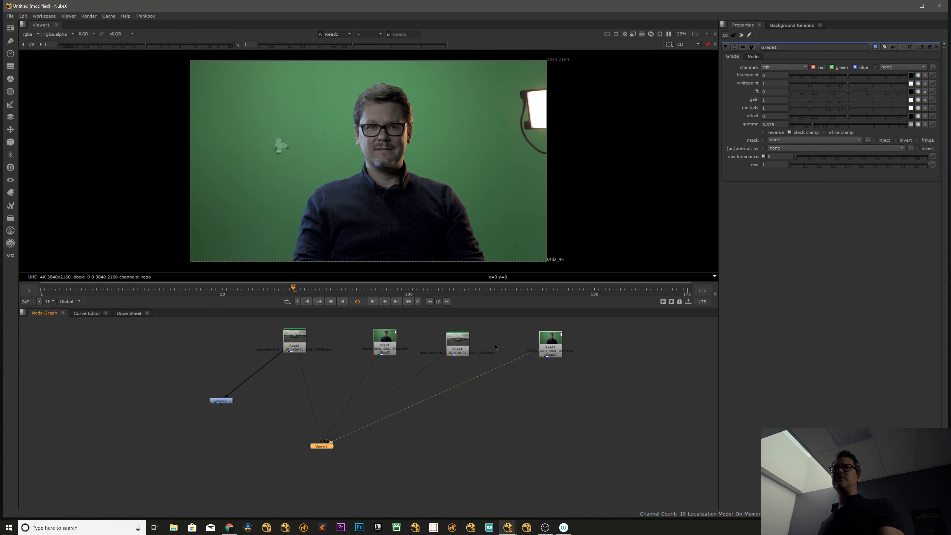
Cycle the viewer through inputs 1 to 4 and return to input 1.
{"action": "key", "text": "1"}
{"action": "key", "text": "2"}
{"action": "key", "text": "3"}
{"action": "key", "text": "4"}
{"action": "key", "text": "1"}
{"action": "key", "text": "2"}
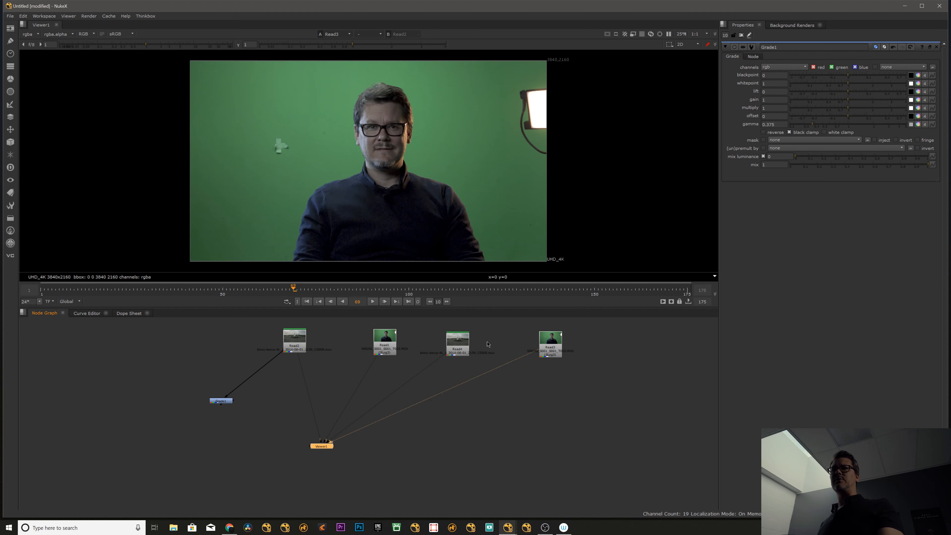
{"action": "key", "text": "1"}
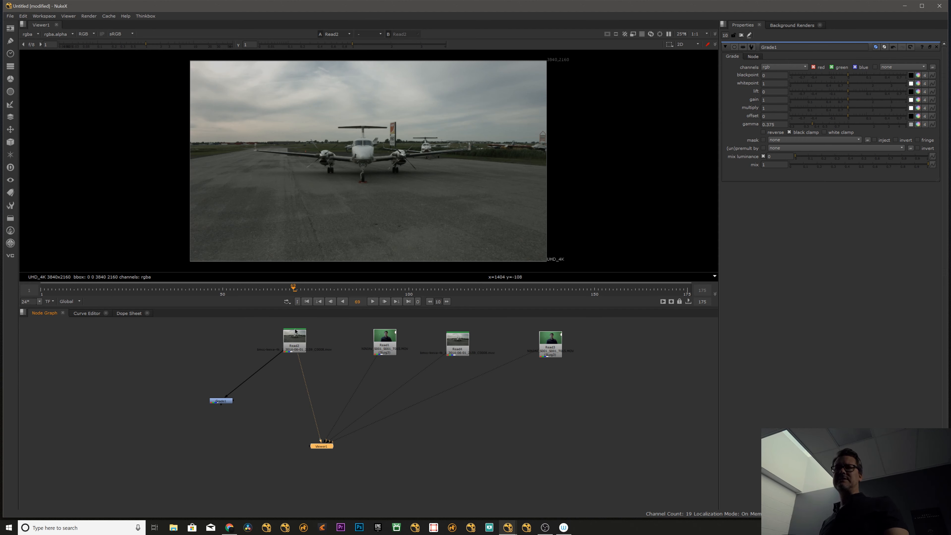
Add a second Grade node fed by Read2 and connect it to the viewer's first input.
{"action": "left_click_drag", "start_coordinate": [295, 331], "coordinate": [264, 346]}
{"action": "left_click", "coordinate": [322, 351]}
{"action": "scroll", "coordinate": [322, 346], "scroll_direction": "up", "scroll_amount": 3}
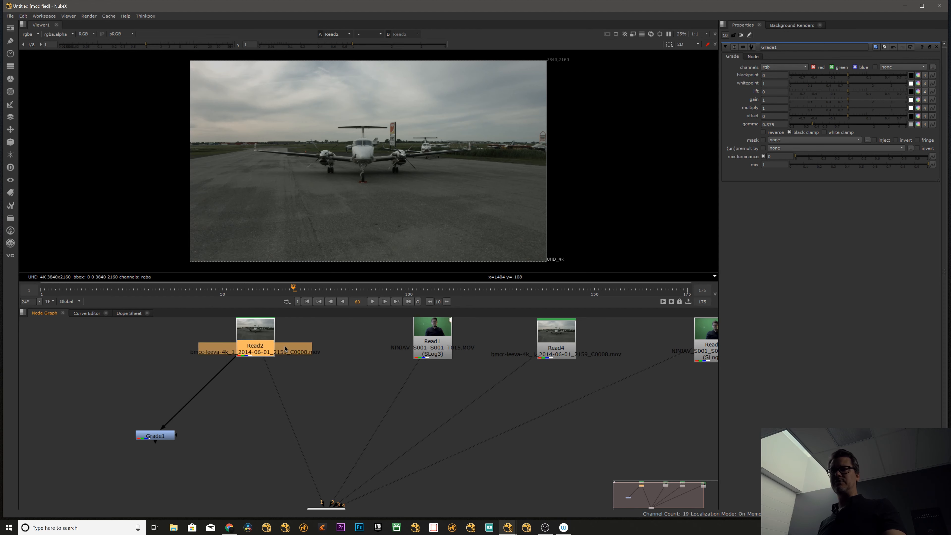
{"action": "left_click", "coordinate": [337, 346]}
{"action": "key", "text": "g"}
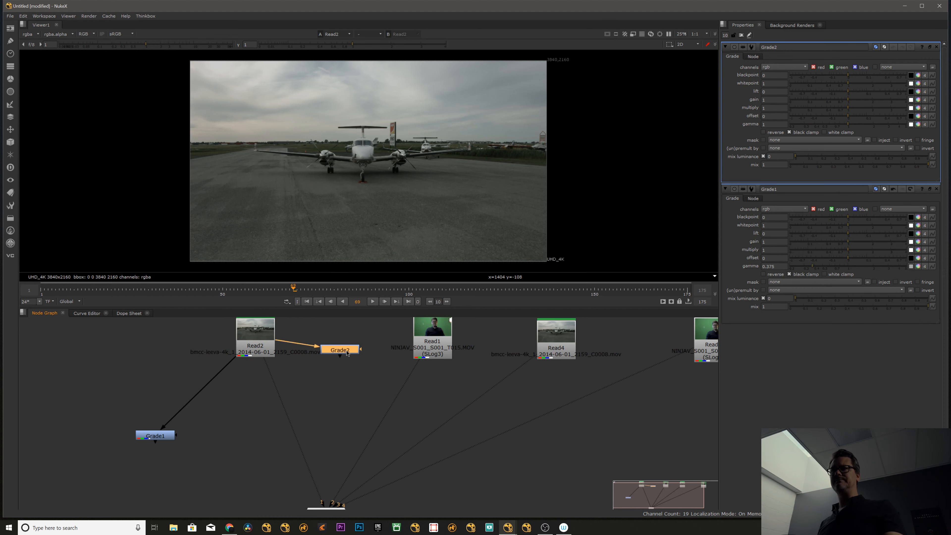
{"action": "key", "text": "1"}
{"action": "left_click_drag", "start_coordinate": [348, 353], "coordinate": [354, 351]}
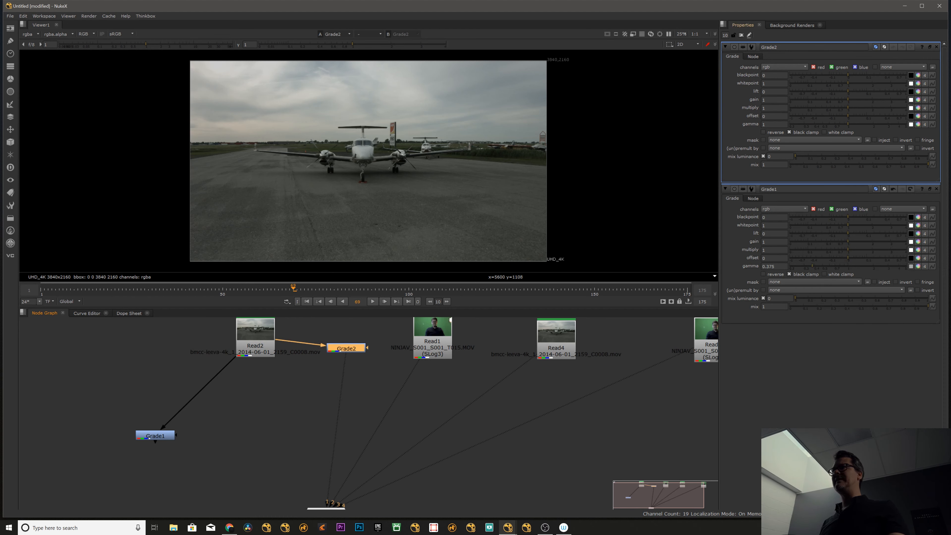
Exclude the green channel from the Grade2 node and raise its gain to 4.
{"action": "left_click", "coordinate": [832, 68]}
{"action": "left_click_drag", "start_coordinate": [850, 100], "coordinate": [907, 102]}
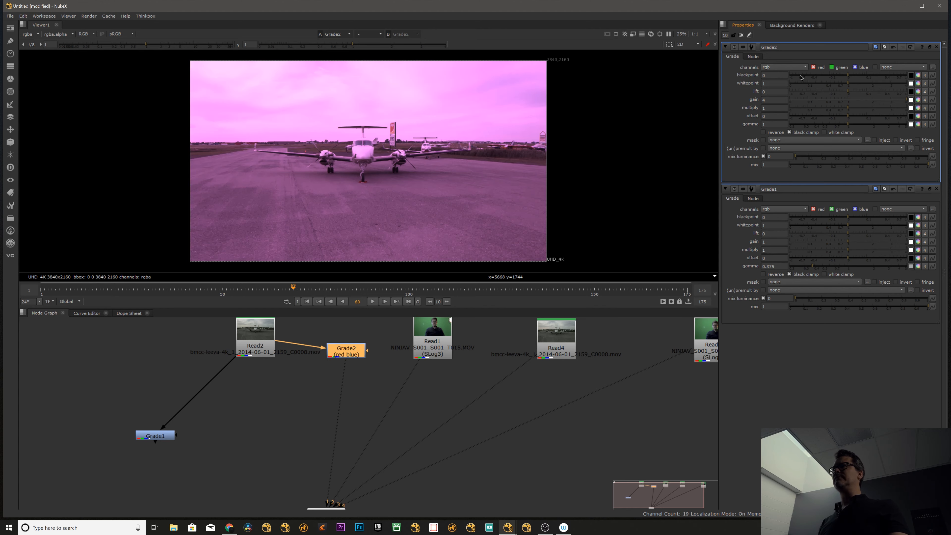
{"action": "scroll", "coordinate": [337, 210], "scroll_direction": "up", "scroll_amount": 6}
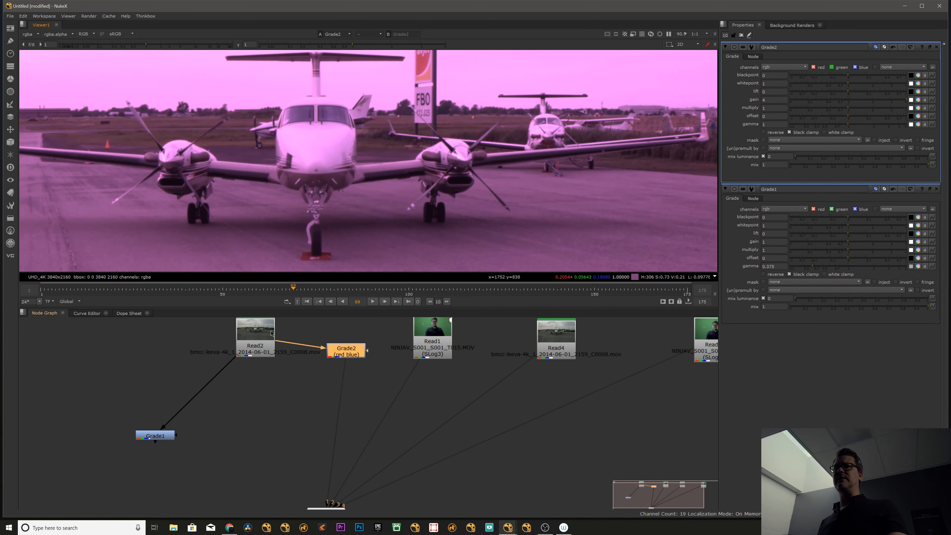
Compare Read2 and Grade2 with the viewer wipe, moving and rotating the wipe line over the airplane.
{"action": "key", "text": "w"}
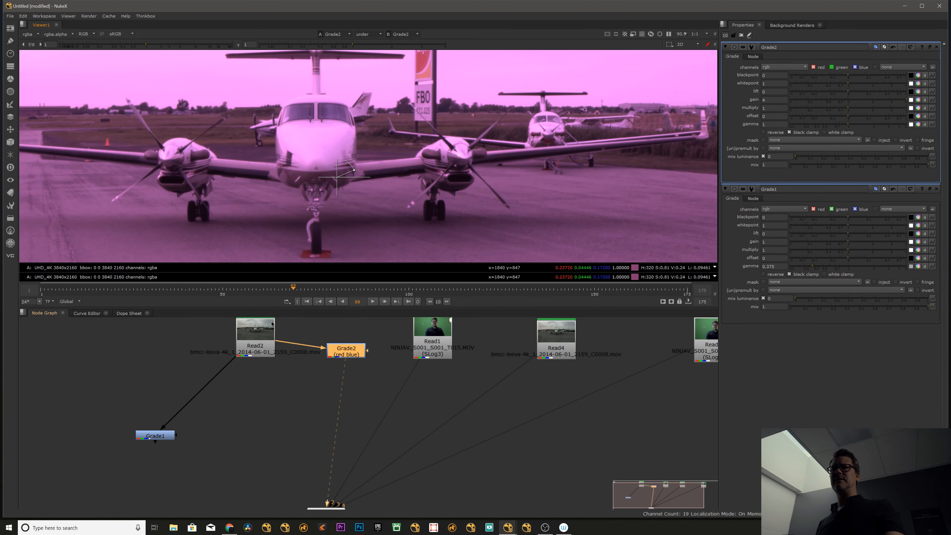
{"action": "left_click", "coordinate": [263, 337]}
{"action": "key", "text": "1"}
{"action": "left_click", "coordinate": [344, 351]}
{"action": "key", "text": "2"}
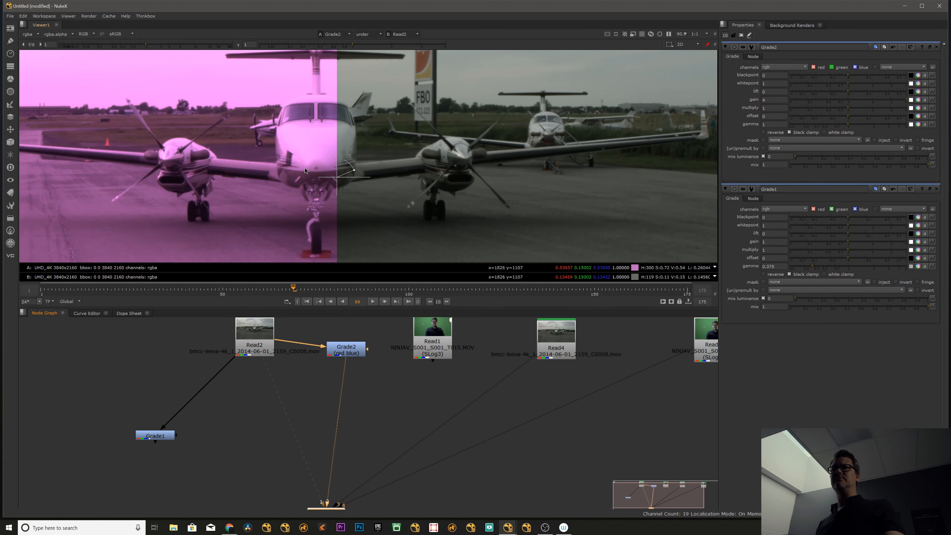
{"action": "left_click_drag", "start_coordinate": [370, 177], "coordinate": [329, 173]}
{"action": "scroll", "coordinate": [323, 165], "scroll_direction": "down", "scroll_amount": 5}
Delete the Grade2 node and add a Keylight node to the graph.
{"action": "left_click_drag", "start_coordinate": [346, 356], "coordinate": [337, 417]}
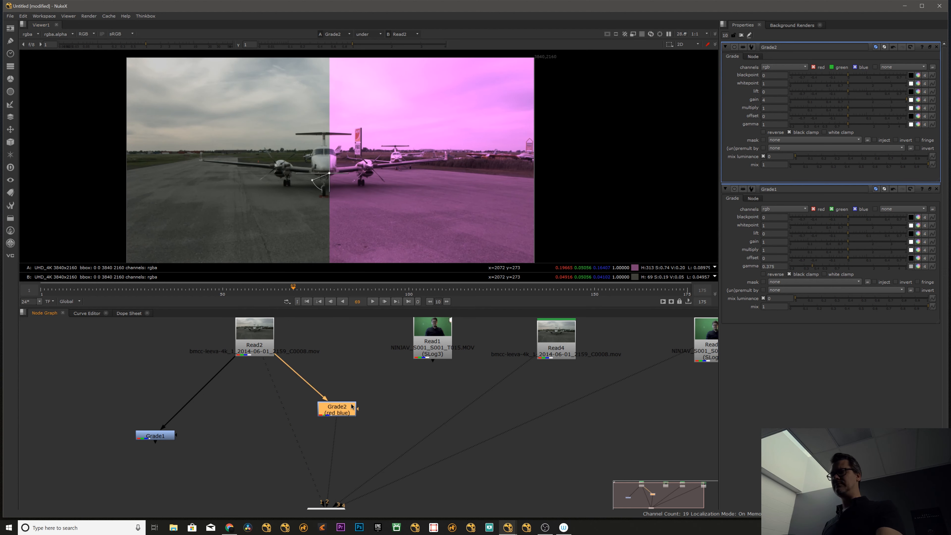
{"action": "key", "text": "Delete"}
{"action": "key", "text": "Tab"}
{"action": "type", "text": "k"}
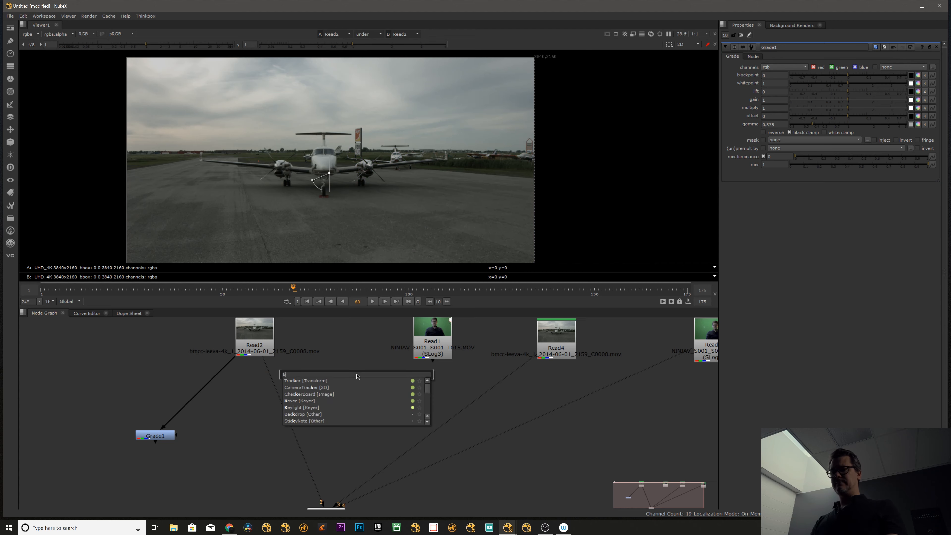
{"action": "type", "text": "eyl"}
{"action": "key", "text": "Return"}
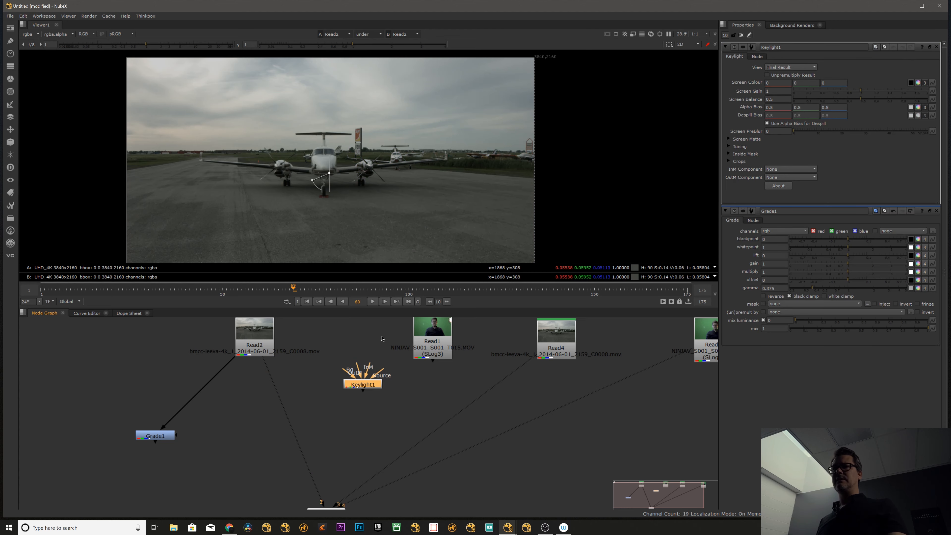
Feed Read1 into Keylight's Source, display the clip, and sample the green backdrop as the screen colour.
{"action": "left_click_drag", "start_coordinate": [430, 353], "coordinate": [429, 347]}
{"action": "key", "text": "1"}
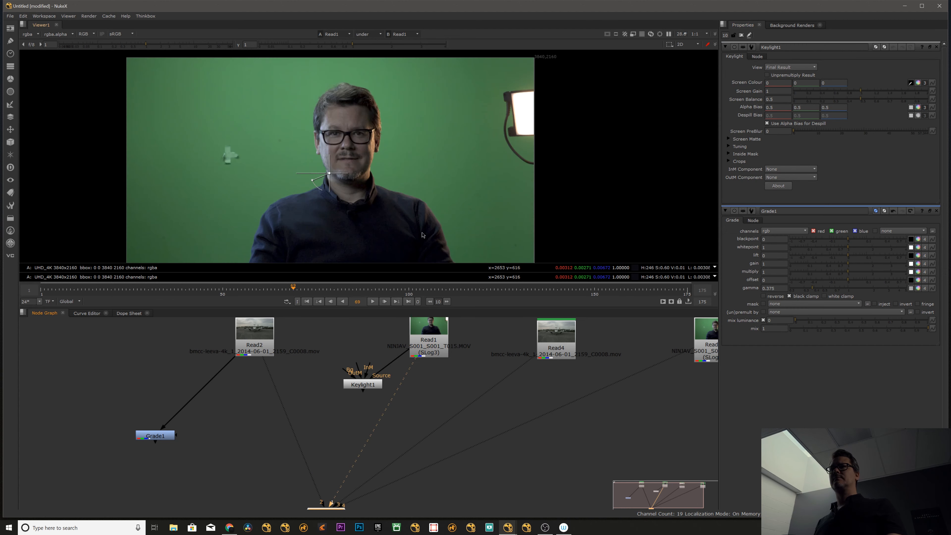
{"action": "left_click", "coordinate": [444, 184], "text": "ctrl"}
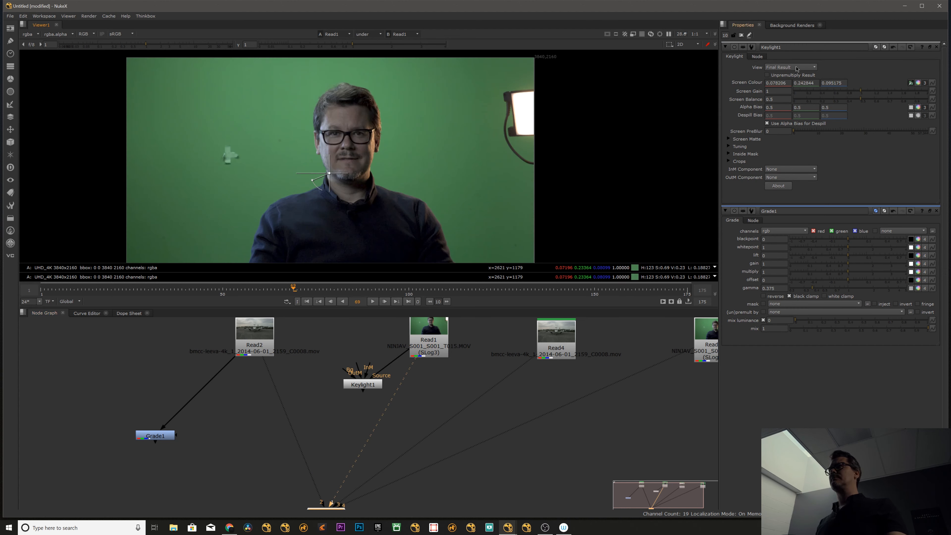
Display the Keylight1 result in the viewer and connect its Bg input to Read2.
{"action": "left_click_drag", "start_coordinate": [430, 341], "coordinate": [426, 339]}
{"action": "left_click", "coordinate": [362, 384]}
{"action": "key", "text": "1"}
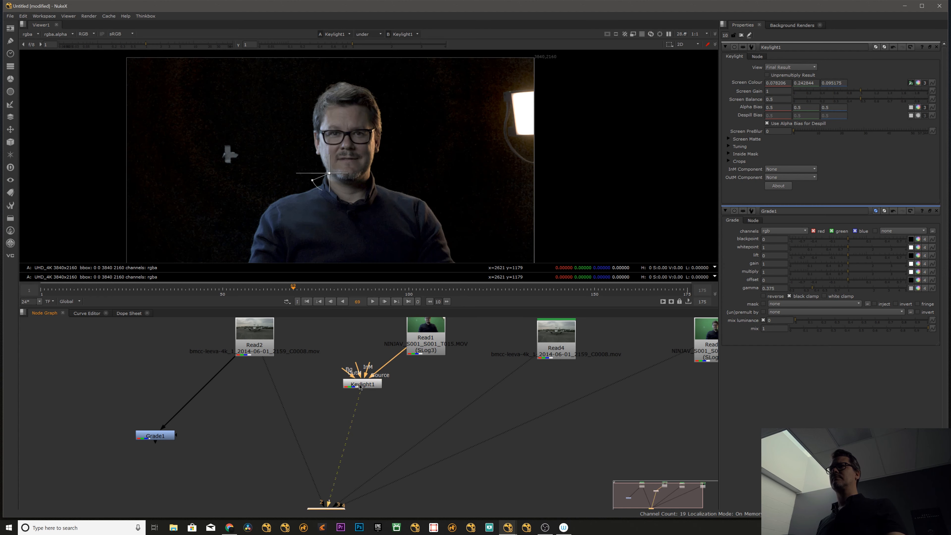
{"action": "left_click_drag", "start_coordinate": [329, 369], "coordinate": [254, 335]}
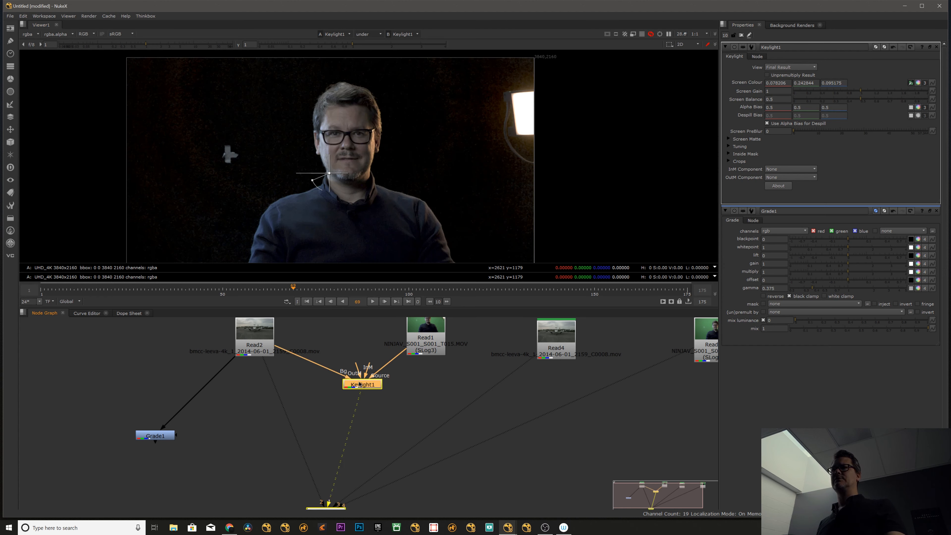
Add a Merge node with B from Read2 and A from Keylight1, display its result, and clear all open node properties.
{"action": "left_click", "coordinate": [319, 406]}
{"action": "key", "text": "m"}
{"action": "left_click_drag", "start_coordinate": [292, 375], "coordinate": [264, 347]}
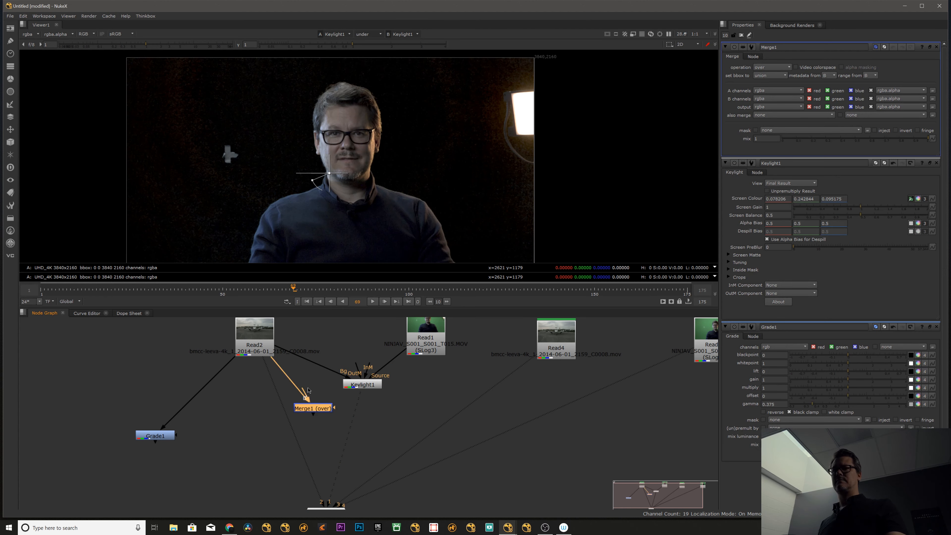
{"action": "left_click_drag", "start_coordinate": [304, 390], "coordinate": [355, 385]}
{"action": "left_click", "coordinate": [314, 408]}
{"action": "key", "text": "1"}
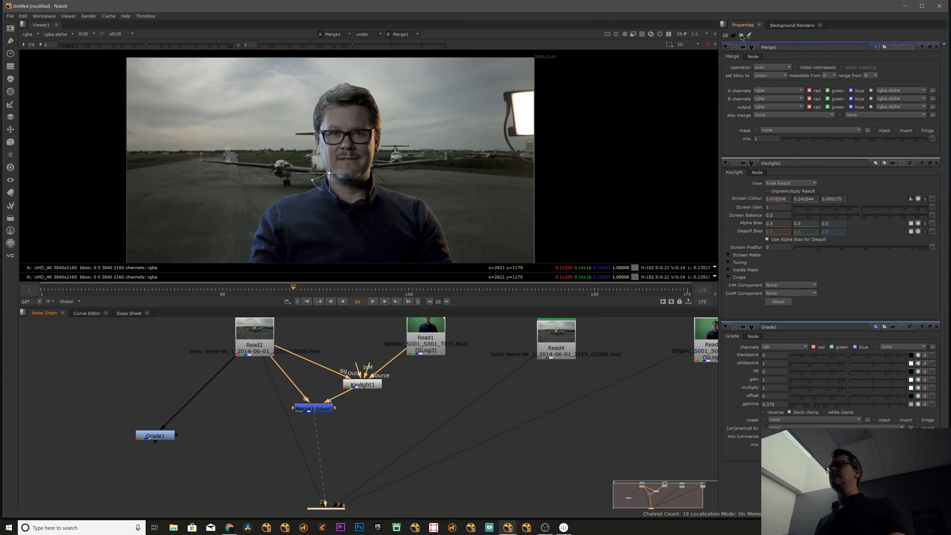
{"action": "left_click", "coordinate": [741, 36]}
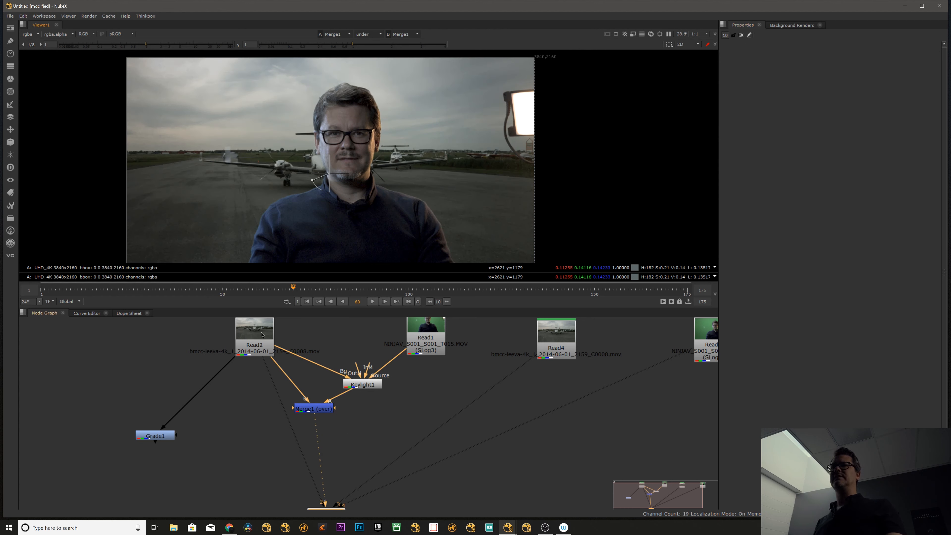
Compare Merge1 with Read2 in the viewer, moving the wipe line across the man's face and the airplane.
{"action": "left_click_drag", "start_coordinate": [261, 335], "coordinate": [260, 336]}
{"action": "key", "text": "1"}
{"action": "left_click", "coordinate": [327, 410]}
{"action": "key", "text": "1"}
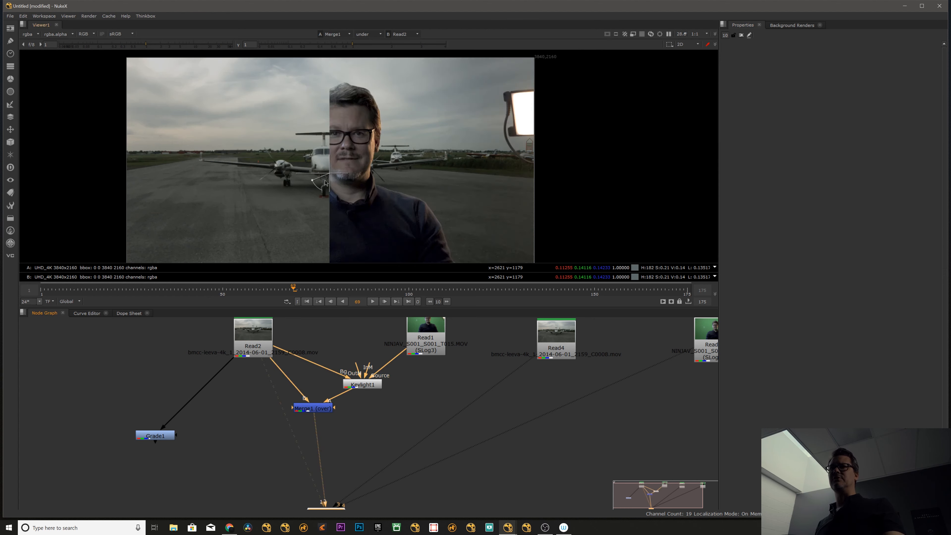
{"action": "scroll", "coordinate": [324, 180], "scroll_direction": "up", "scroll_amount": 8}
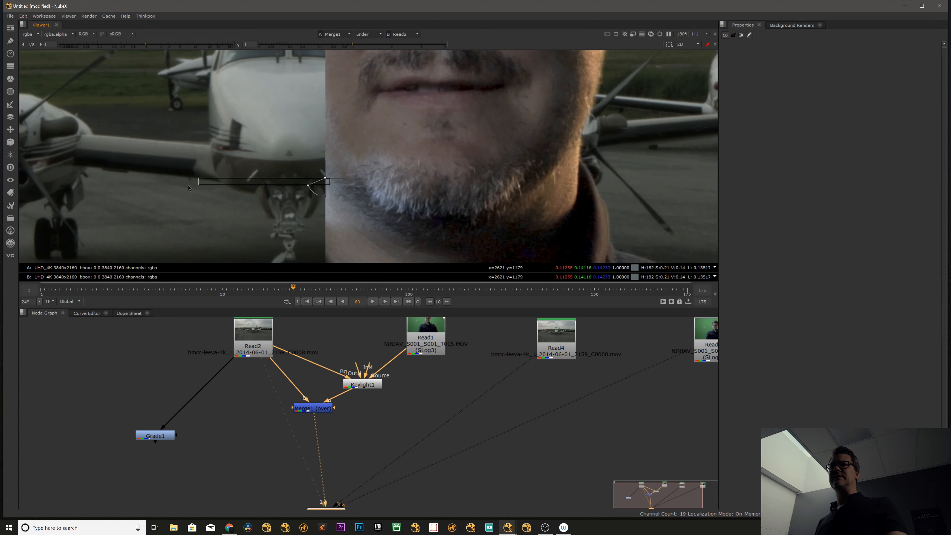
{"action": "left_click_drag", "start_coordinate": [324, 180], "coordinate": [203, 178]}
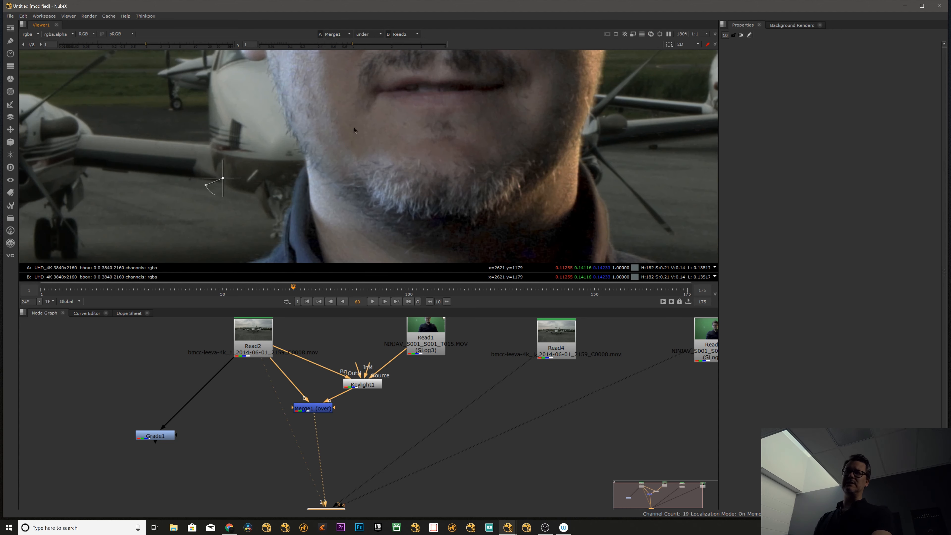
{"action": "scroll", "coordinate": [354, 130], "scroll_direction": "down", "scroll_amount": 5}
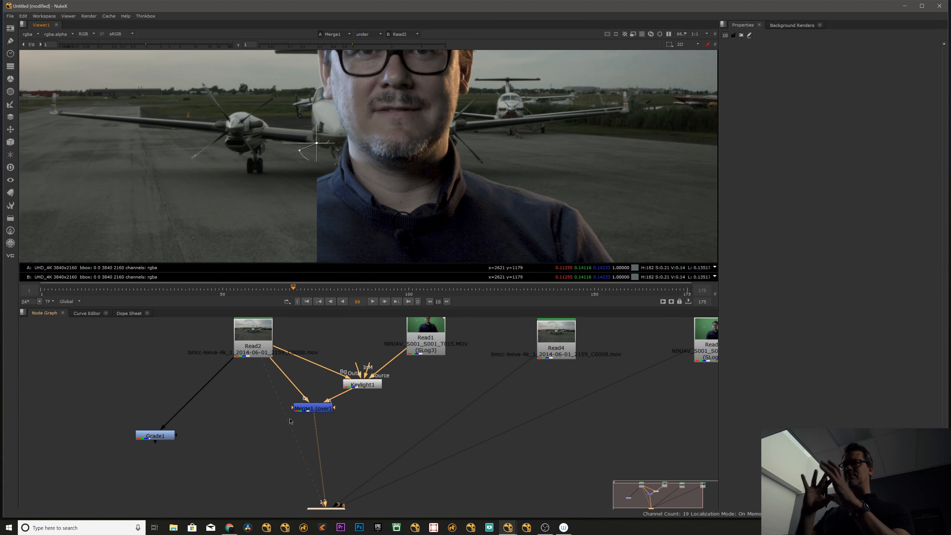
{"action": "left_click_drag", "start_coordinate": [324, 146], "coordinate": [415, 157]}
{"action": "left_click_drag", "start_coordinate": [313, 408], "coordinate": [316, 410]}
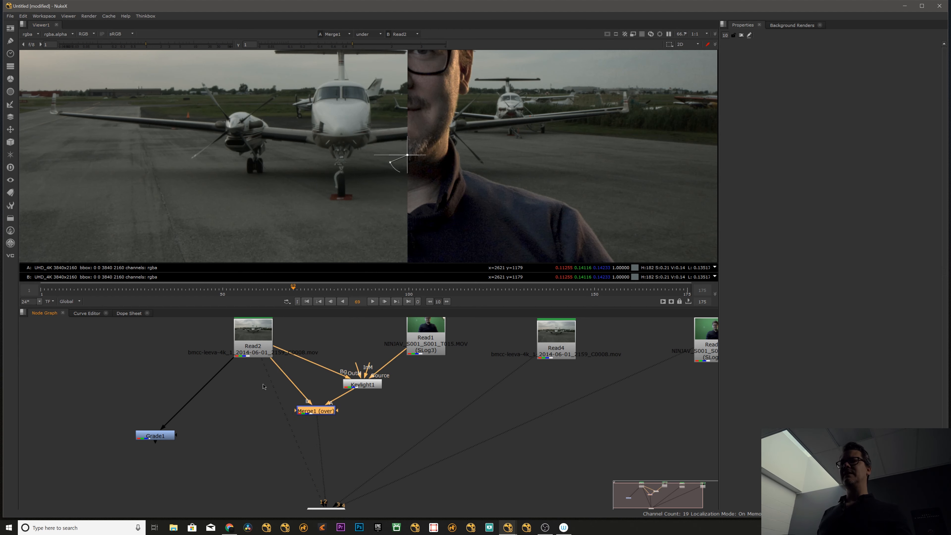
Delete the Keylight1 and Merge1 nodes from the graph, keeping Grade1.
{"action": "left_click_drag", "start_coordinate": [189, 361], "coordinate": [426, 438]}
{"action": "key", "text": "Delete"}
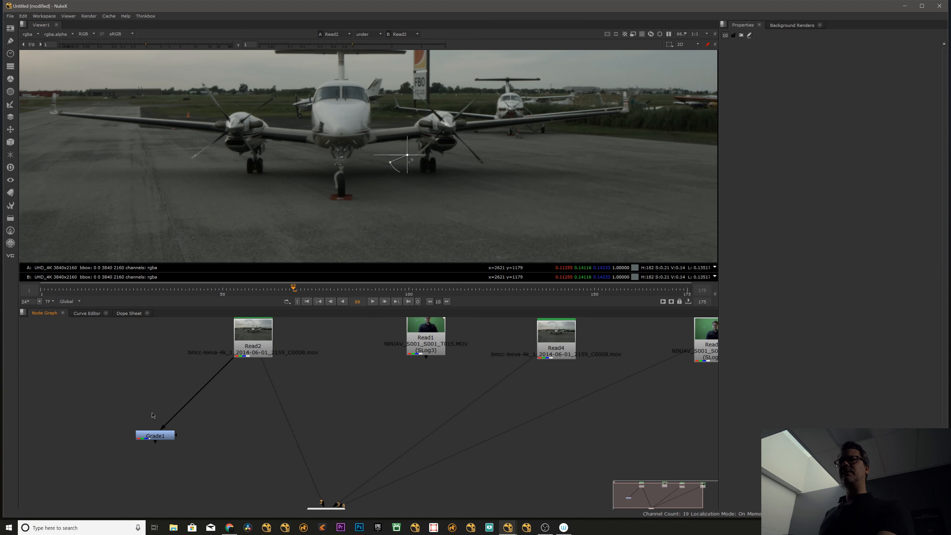
{"action": "left_click", "coordinate": [174, 437]}
Switch the viewer's A side among the connected Read inputs, ending on the green-screen clip Read3.
{"action": "left_click", "coordinate": [333, 35]}
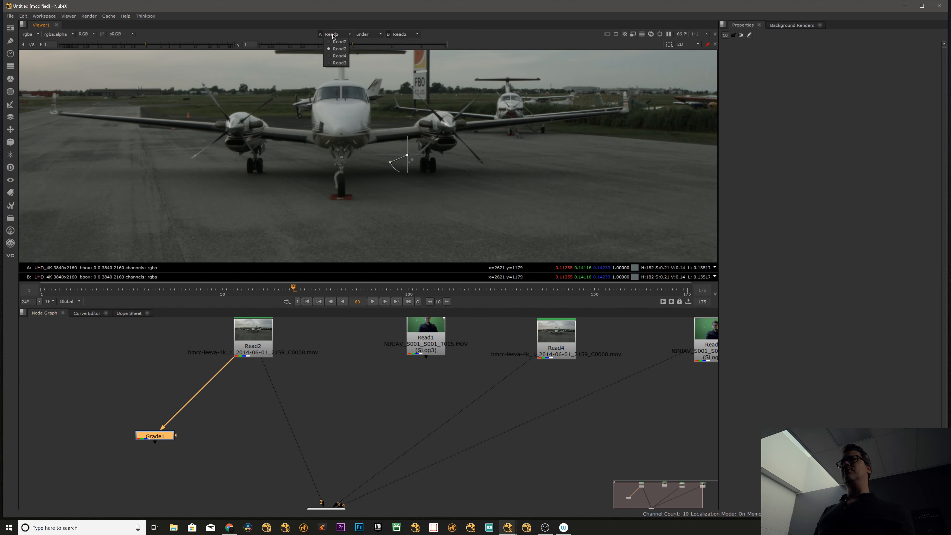
{"action": "left_click", "coordinate": [342, 42]}
{"action": "left_click", "coordinate": [333, 34]}
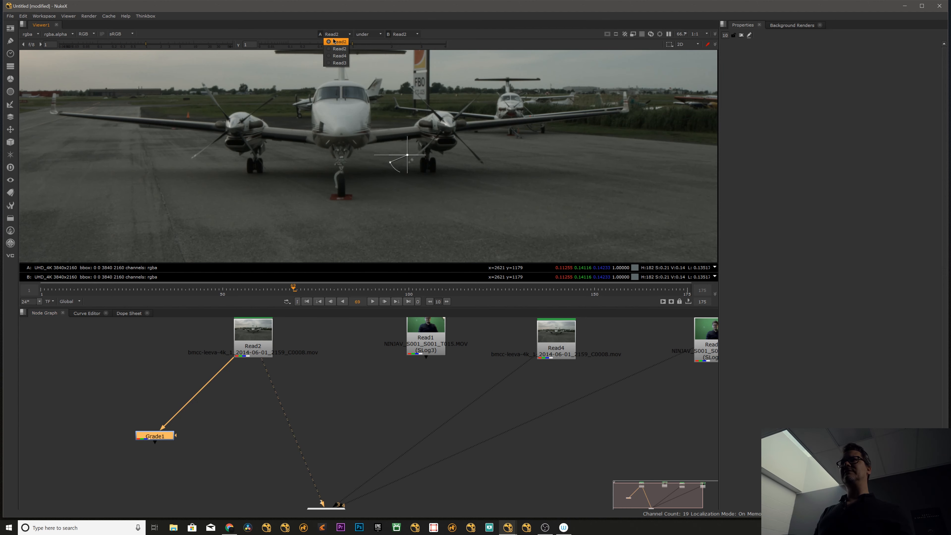
{"action": "left_click", "coordinate": [333, 41]}
{"action": "left_click", "coordinate": [337, 34]}
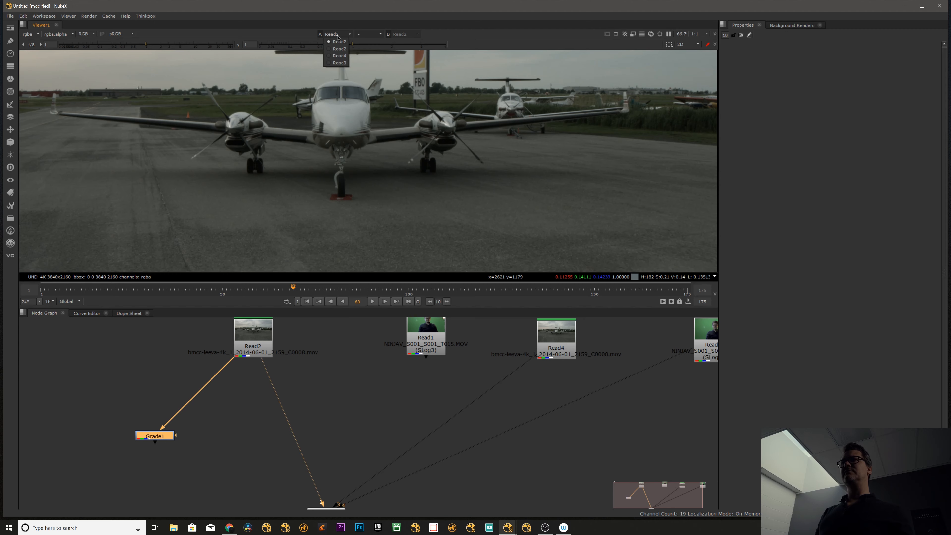
{"action": "left_click", "coordinate": [338, 41]}
{"action": "left_click", "coordinate": [338, 34]}
{"action": "left_click", "coordinate": [339, 62]}
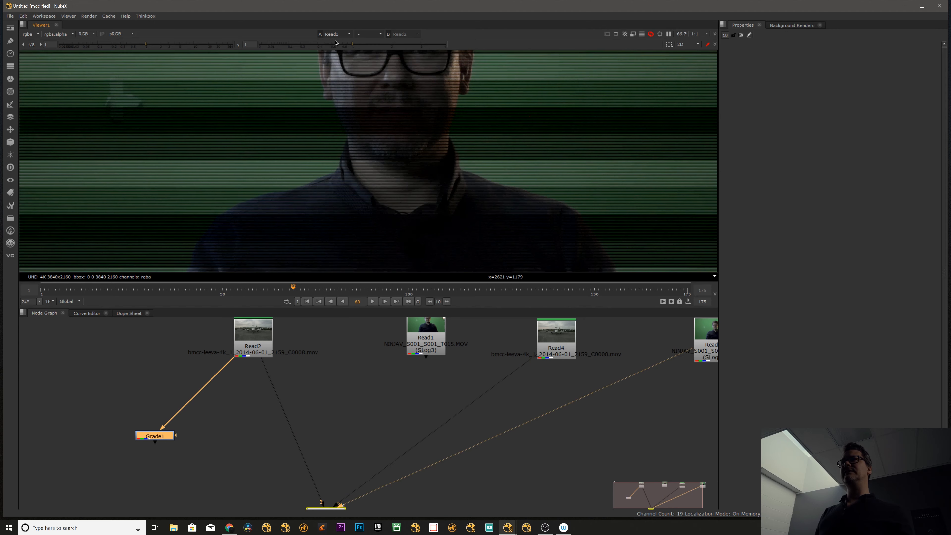
{"action": "left_click", "coordinate": [337, 35]}
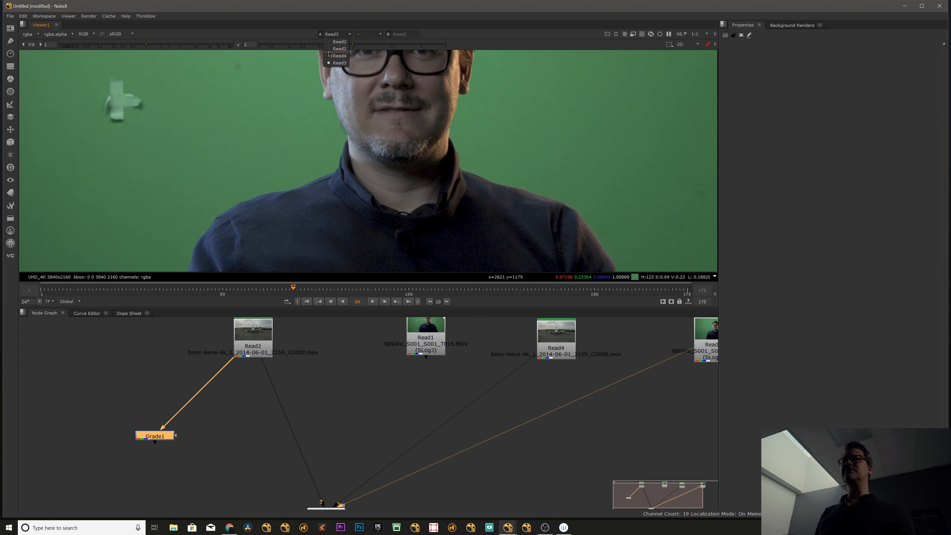
{"action": "left_click", "coordinate": [328, 63]}
Turn on the viewer wipe between Read3 and Read2, set the comparison to minus, and move the wipe line.
{"action": "left_click", "coordinate": [370, 34]}
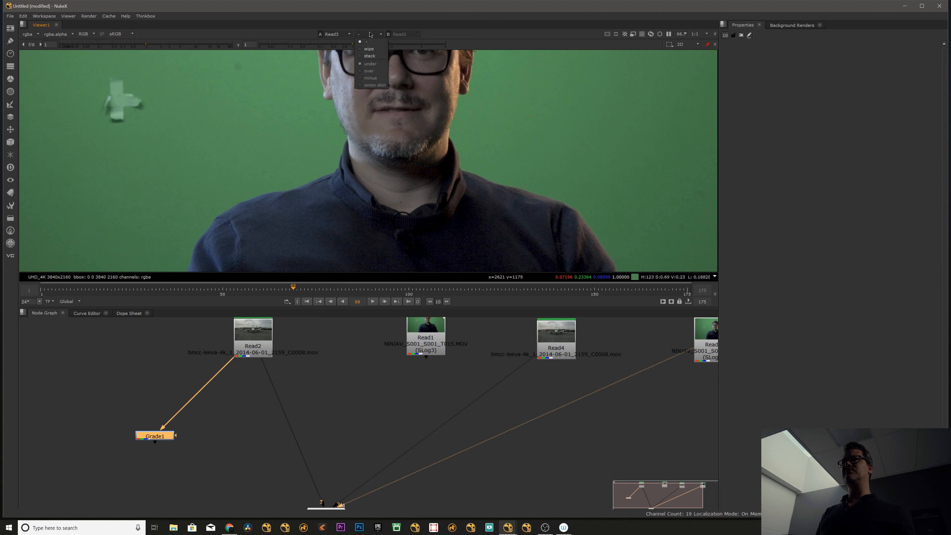
{"action": "left_click", "coordinate": [368, 52]}
{"action": "left_click", "coordinate": [381, 35]}
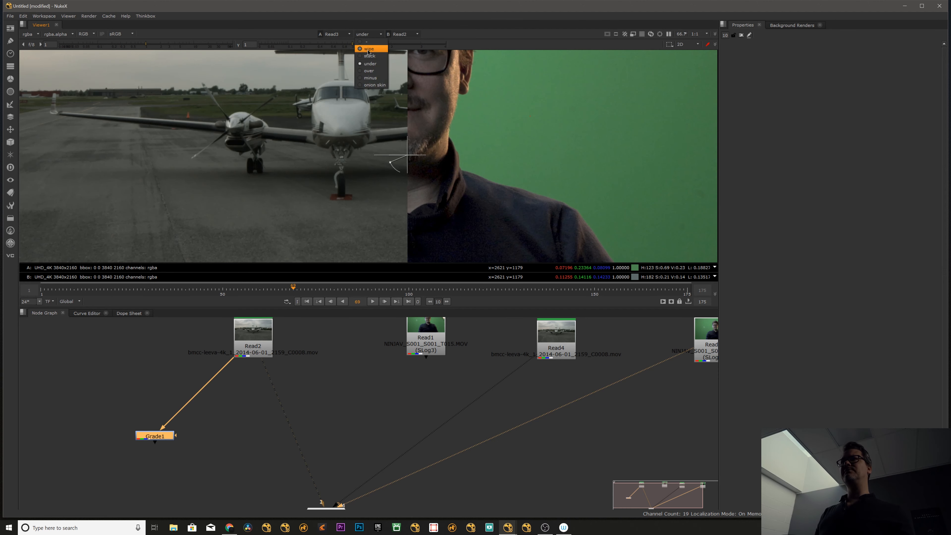
{"action": "left_click", "coordinate": [371, 77]}
{"action": "left_click_drag", "start_coordinate": [404, 158], "coordinate": [328, 163]}
Connect Read2 to viewer input 1 and Read1 to input 2, and examine their minus comparison by moving the wipe line.
{"action": "left_click", "coordinate": [329, 370]}
{"action": "left_click_drag", "start_coordinate": [255, 339], "coordinate": [260, 340]}
{"action": "key", "text": "1"}
{"action": "left_click", "coordinate": [419, 346]}
{"action": "key", "text": "2"}
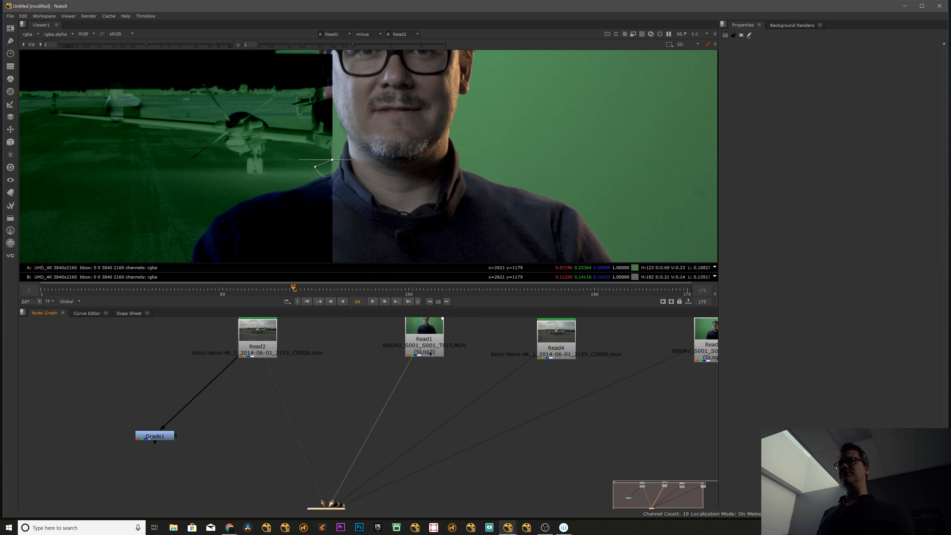
{"action": "left_click_drag", "start_coordinate": [420, 346], "coordinate": [407, 367]}
{"action": "left_click", "coordinate": [345, 403]}
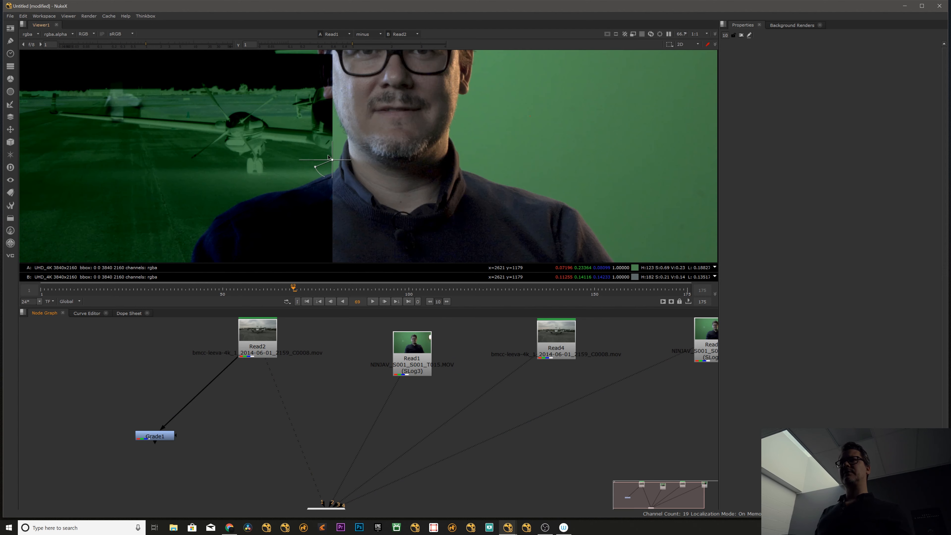
{"action": "left_click_drag", "start_coordinate": [328, 158], "coordinate": [372, 156]}
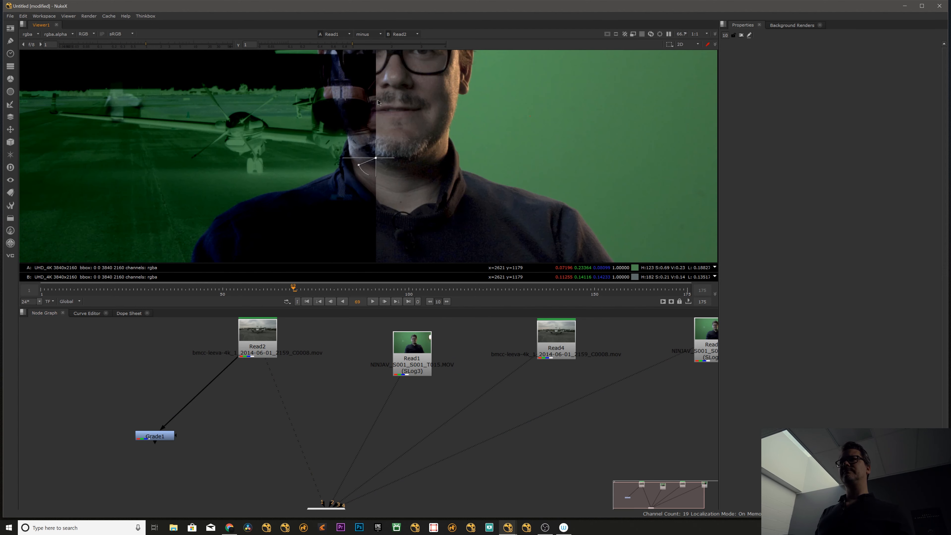
Compare Read1 and Read2 in onion skin mode around the wipe line, and turn the viewer comparison off.
{"action": "left_click", "coordinate": [368, 34]}
{"action": "left_click", "coordinate": [369, 86]}
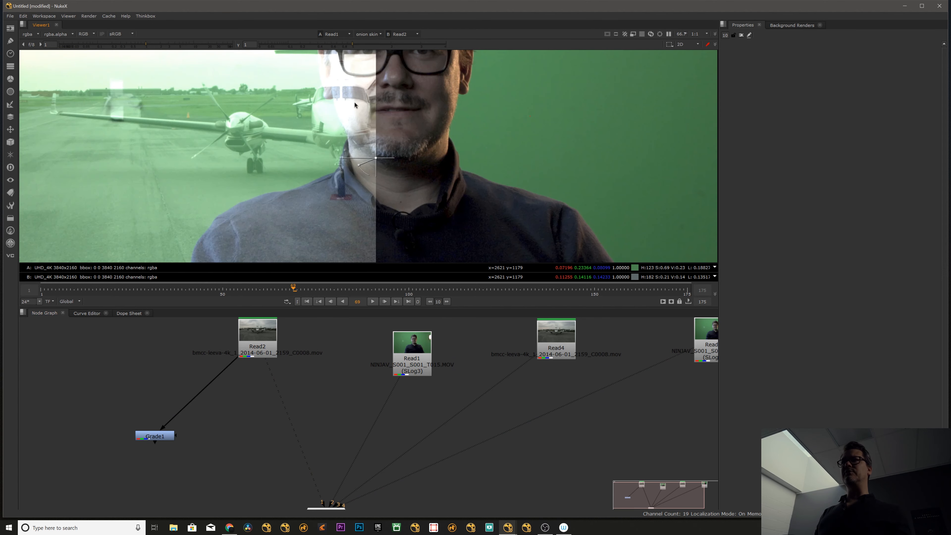
{"action": "left_click_drag", "start_coordinate": [385, 171], "coordinate": [367, 155]}
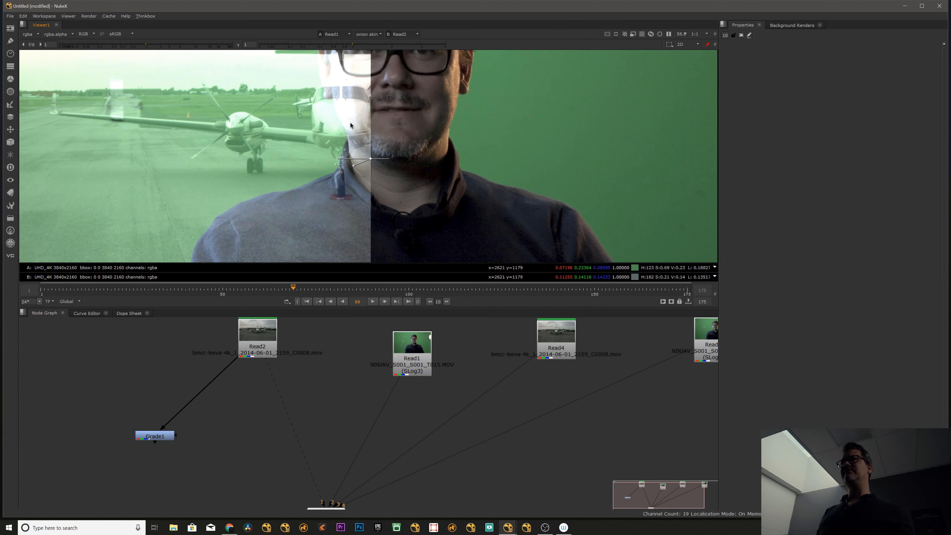
{"action": "scroll", "coordinate": [330, 169], "scroll_direction": "down", "scroll_amount": 3}
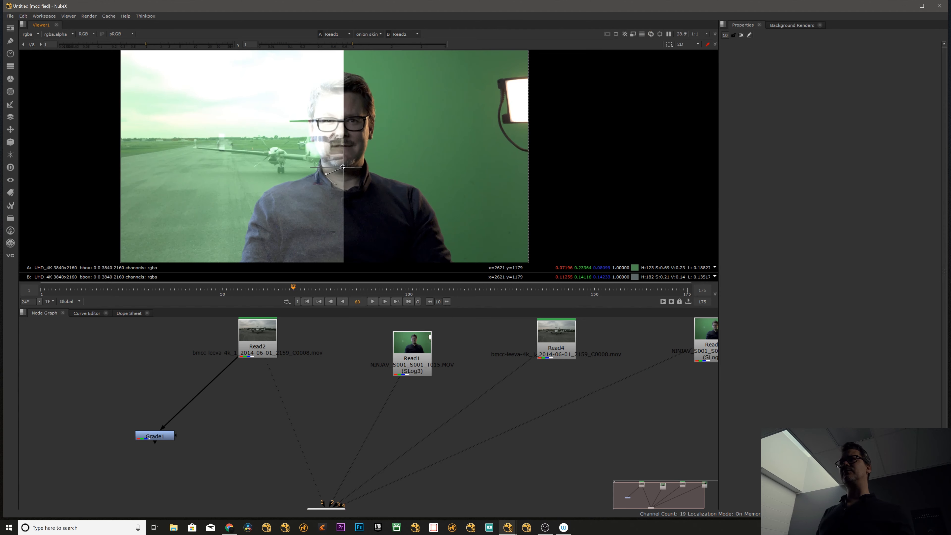
{"action": "left_click_drag", "start_coordinate": [342, 166], "coordinate": [343, 167]}
{"action": "left_click", "coordinate": [365, 34]}
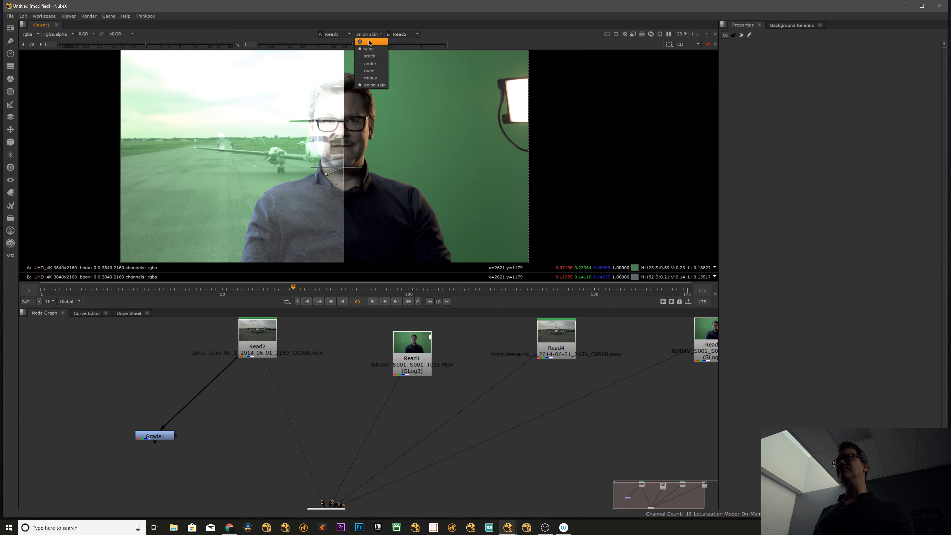
{"action": "left_click", "coordinate": [370, 42]}
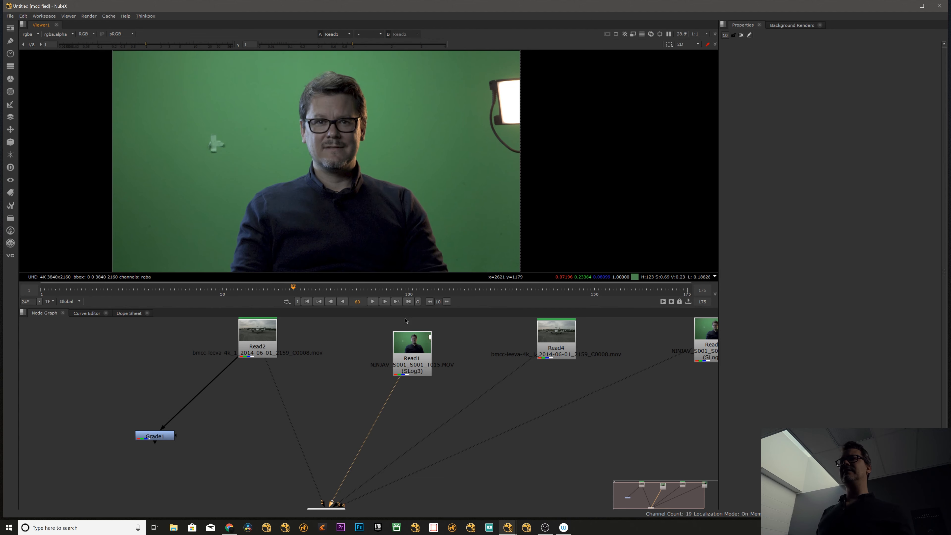
{"action": "scroll", "coordinate": [341, 362], "scroll_direction": "down", "scroll_amount": 4}
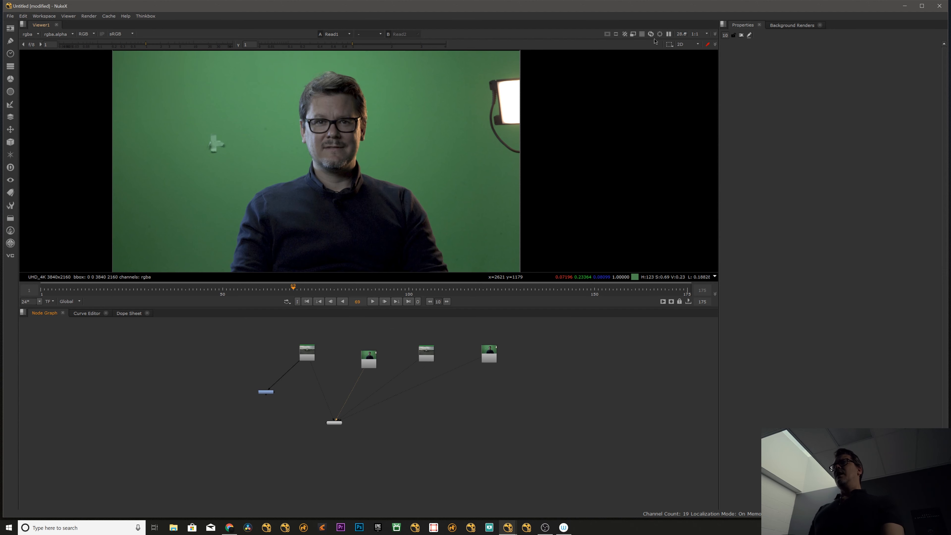
{"action": "left_click", "coordinate": [676, 45]}
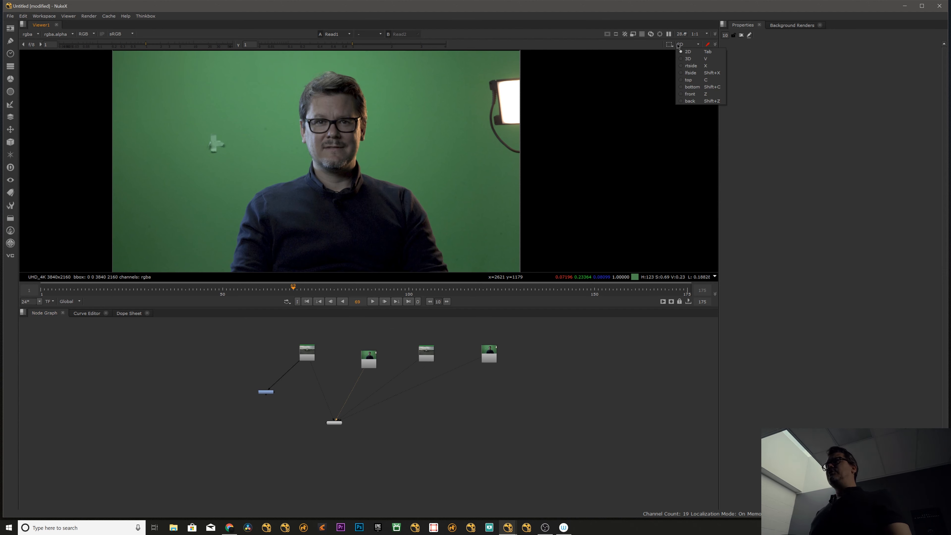
{"action": "left_click", "coordinate": [674, 45]}
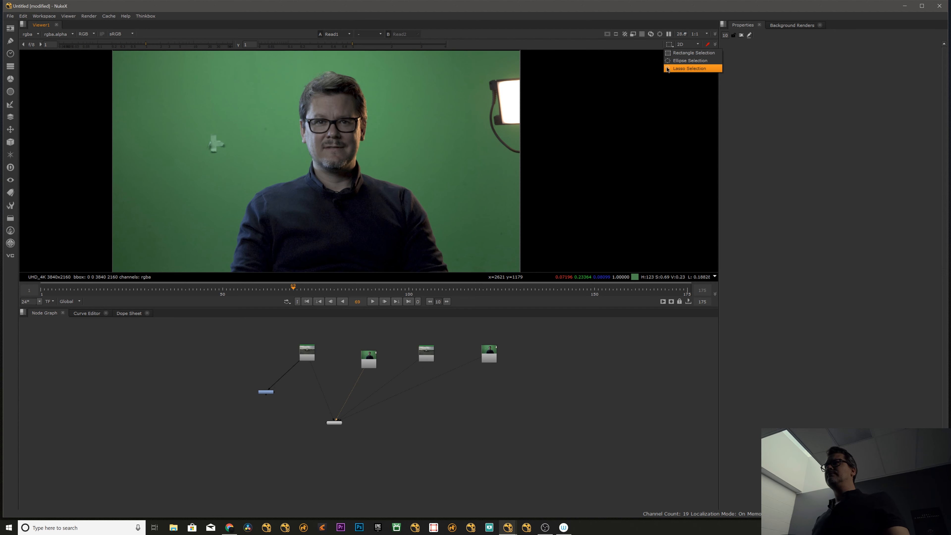
{"action": "left_click", "coordinate": [682, 44]}
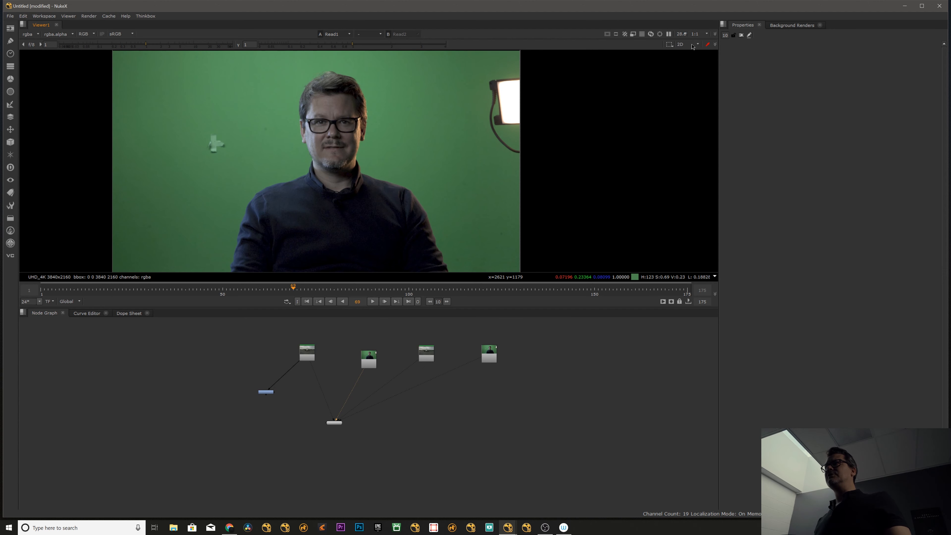
Switch the viewer from 2D to the 3D view and look around the scene grid.
{"action": "left_click", "coordinate": [687, 44]}
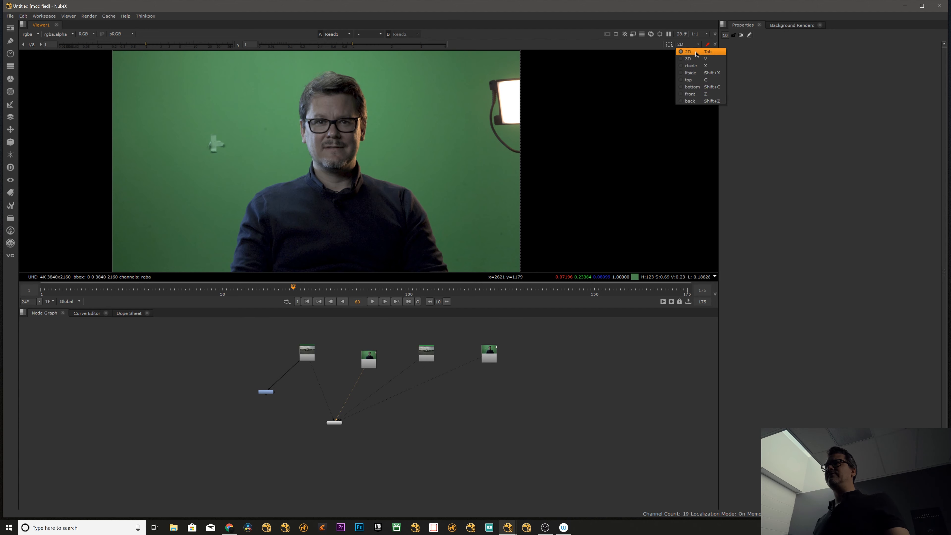
{"action": "left_click", "coordinate": [690, 59]}
{"action": "mouse_move", "coordinate": [379, 185]}
{"action": "left_mouse_down", "text": "alt"}
{"action": "mouse_move", "coordinate": [397, 140]}
{"action": "mouse_move", "coordinate": [398, 183]}
{"action": "mouse_move", "coordinate": [408, 138]}
{"action": "mouse_move", "coordinate": [400, 192]}
{"action": "mouse_move", "coordinate": [382, 184]}
{"action": "left_mouse_up", "text": "alt"}
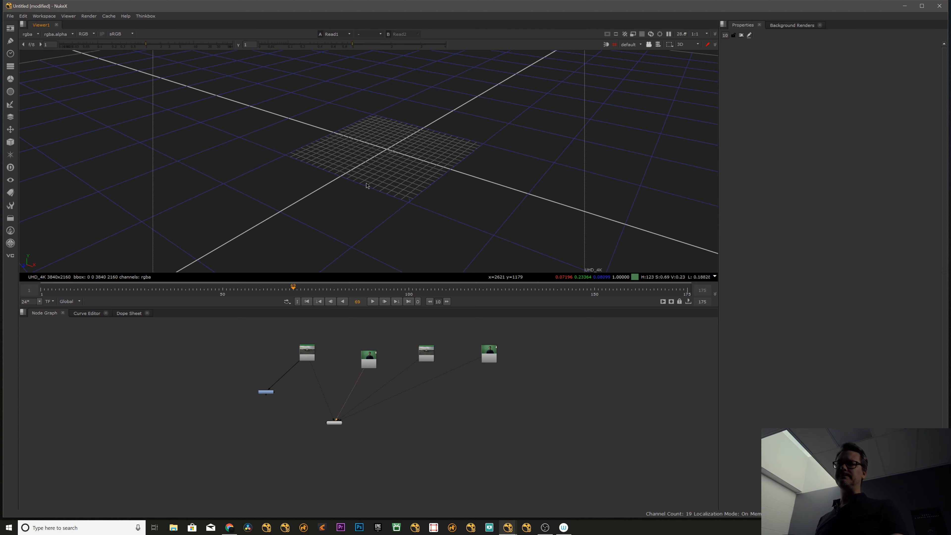
{"action": "left_click_drag", "start_coordinate": [420, 175], "coordinate": [415, 213], "text": "alt"}
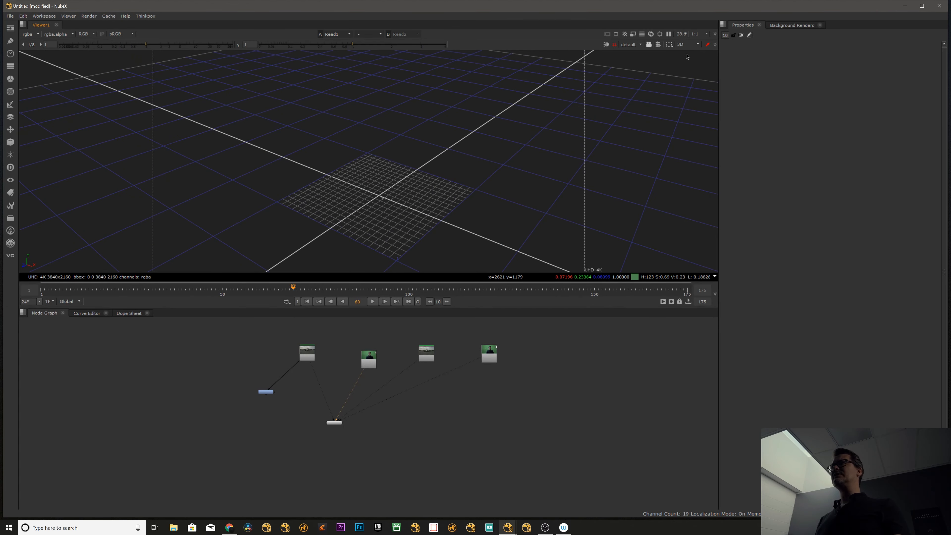
Switch the viewer to the right side view, the left side view, and the top view of the scene grid.
{"action": "left_click", "coordinate": [687, 45]}
{"action": "left_click", "coordinate": [691, 66]}
{"action": "left_click", "coordinate": [689, 44]}
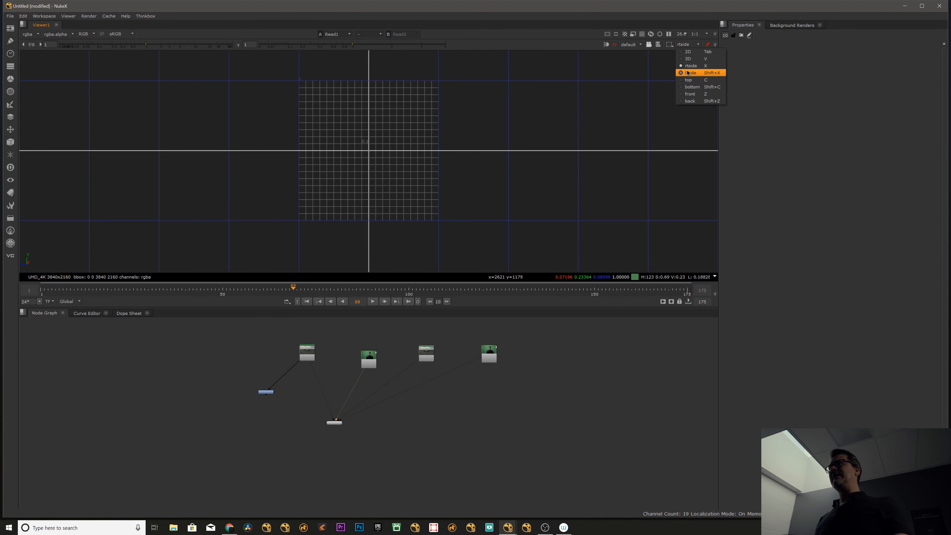
{"action": "left_click", "coordinate": [688, 73]}
{"action": "left_click", "coordinate": [688, 44]}
{"action": "left_click", "coordinate": [688, 80]}
Show the bottom, front and back orthographic views, and toggle the viewer's color sampling off and on again.
{"action": "left_click", "coordinate": [689, 44]}
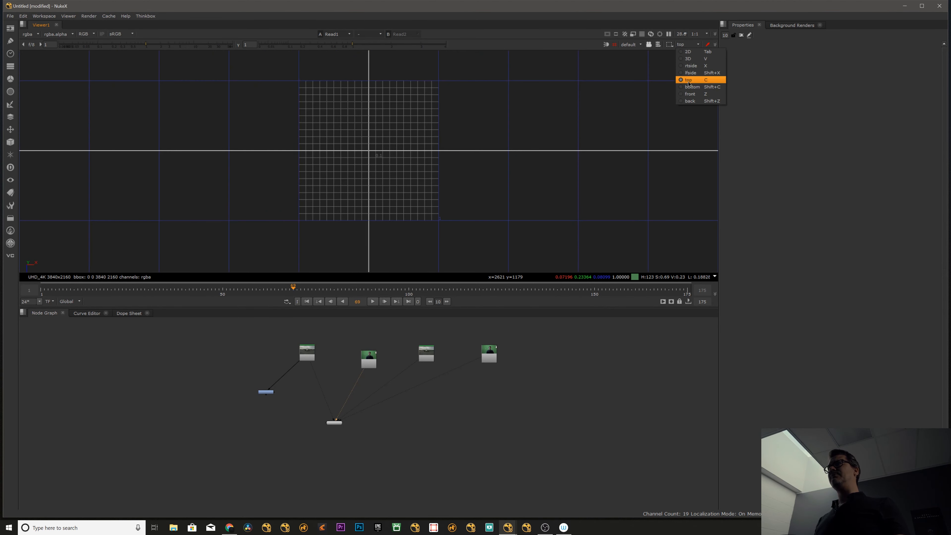
{"action": "left_click", "coordinate": [688, 83]}
{"action": "left_click", "coordinate": [689, 45]}
{"action": "left_click", "coordinate": [691, 94]}
{"action": "left_click", "coordinate": [687, 45]}
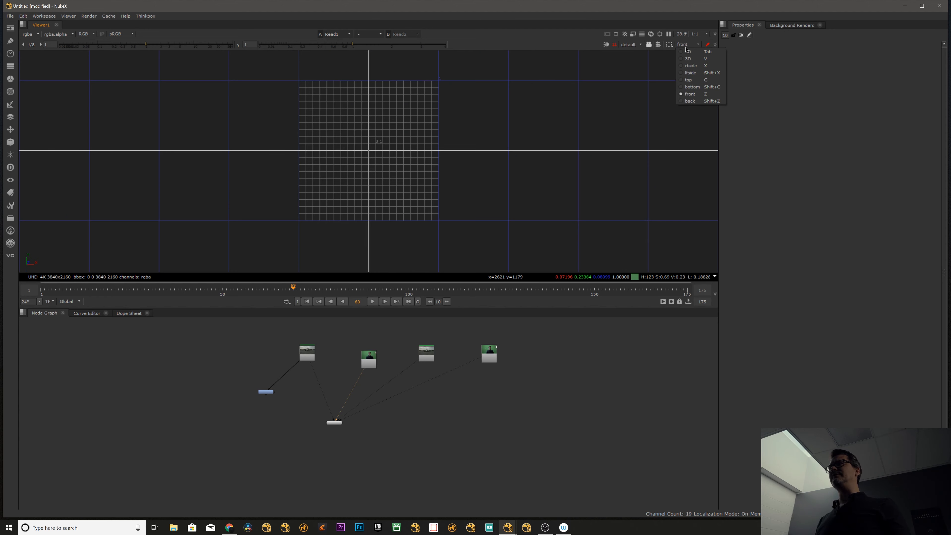
{"action": "left_click", "coordinate": [690, 100]}
{"action": "left_click", "coordinate": [688, 44]}
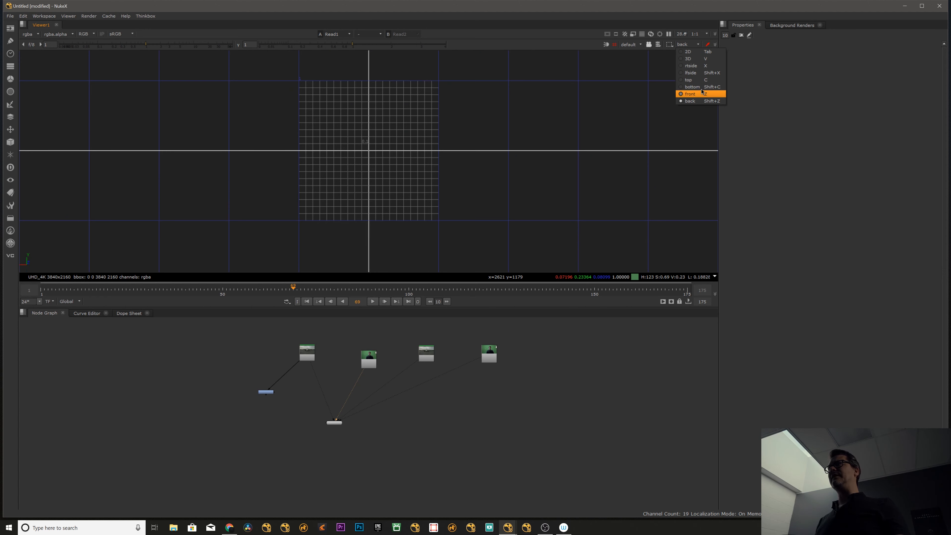
{"action": "left_click", "coordinate": [707, 45]}
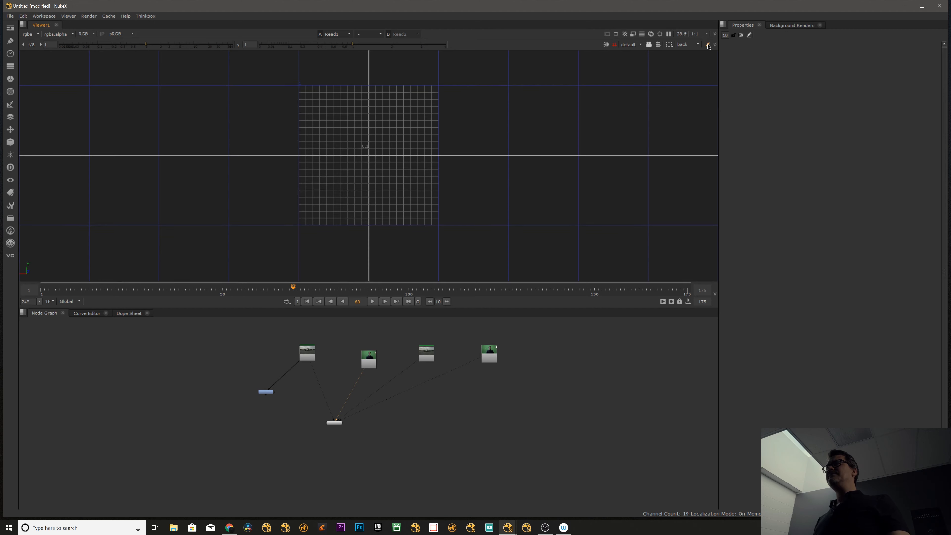
{"action": "left_click", "coordinate": [708, 45]}
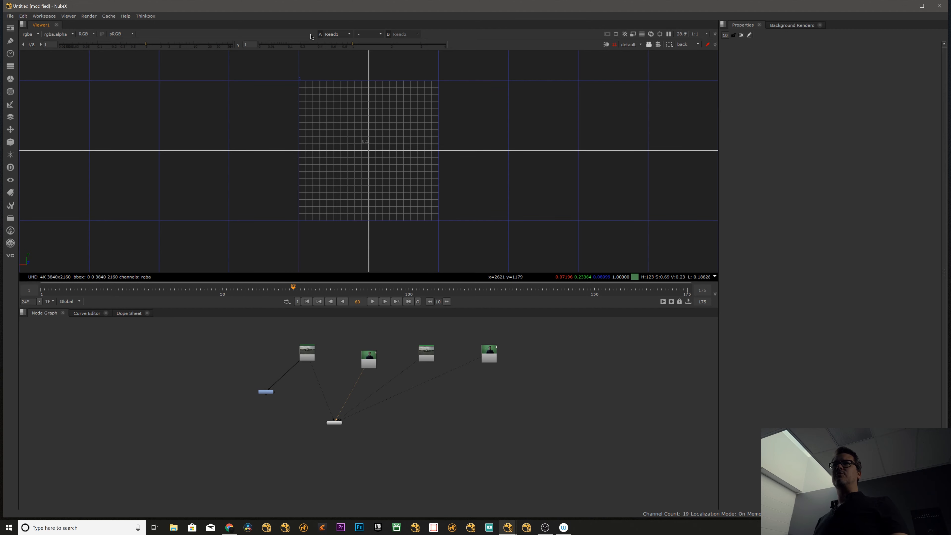
View Read2 in the viewer and sample a rectangular color region on the airplane's nose.
{"action": "left_click", "coordinate": [335, 34]}
{"action": "left_click", "coordinate": [334, 50]}
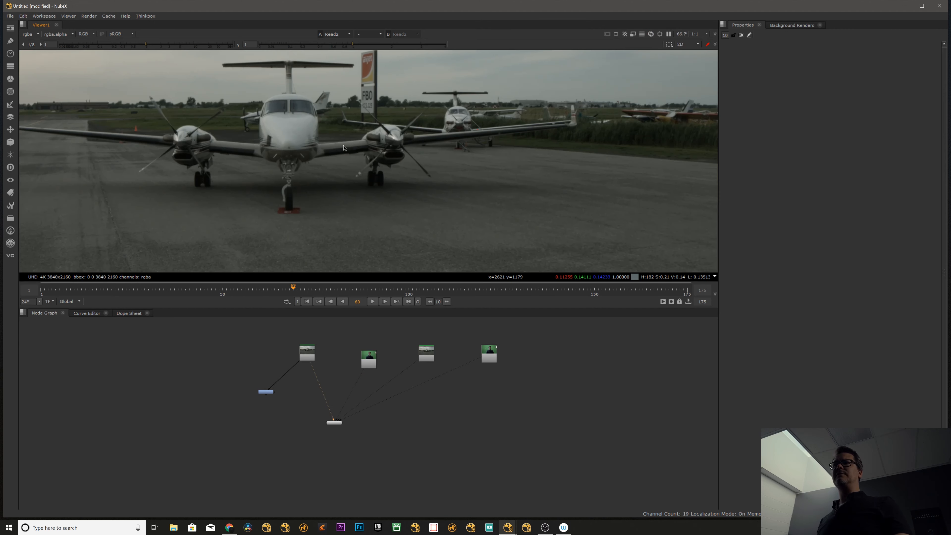
{"action": "scroll", "coordinate": [291, 173], "scroll_direction": "up", "scroll_amount": 4}
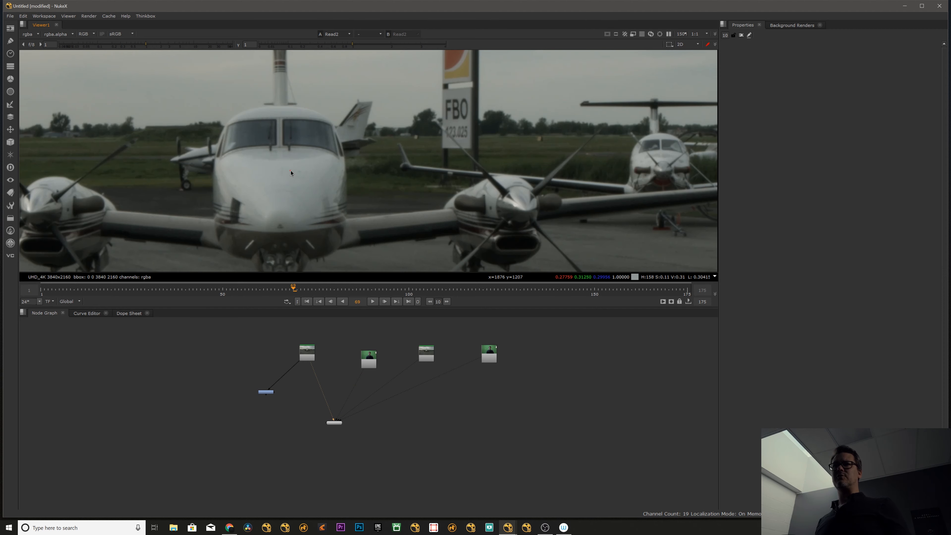
{"action": "scroll", "coordinate": [291, 172], "scroll_direction": "up", "scroll_amount": 4}
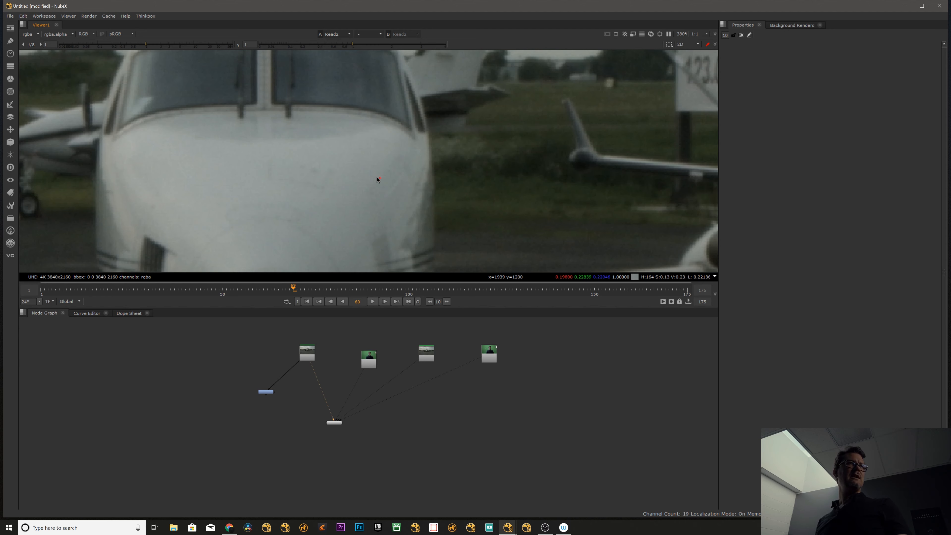
{"action": "left_click_drag", "start_coordinate": [324, 165], "coordinate": [390, 216], "text": "ctrl+shift"}
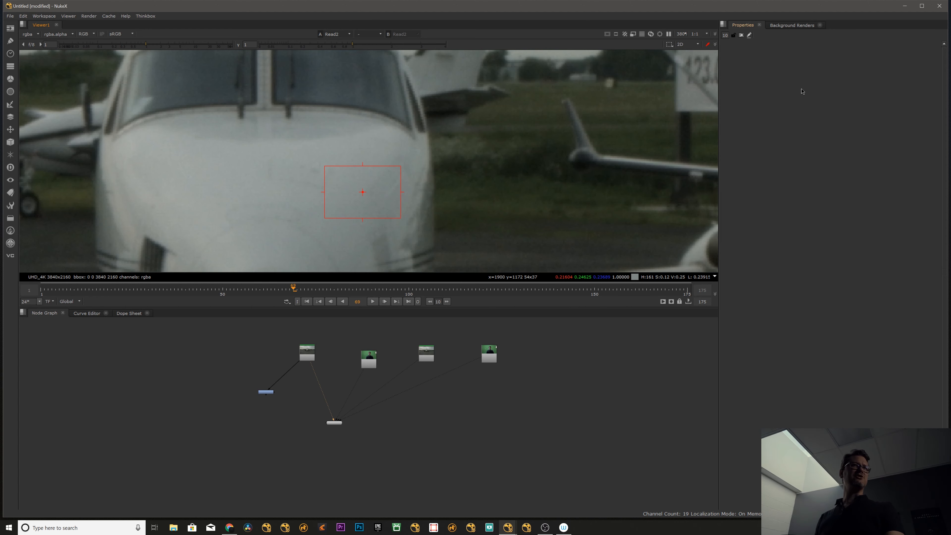
Open the Grade1 node's properties and set its gain from the color region sampled on the airplane's nose.
{"action": "left_click", "coordinate": [550, 386]}
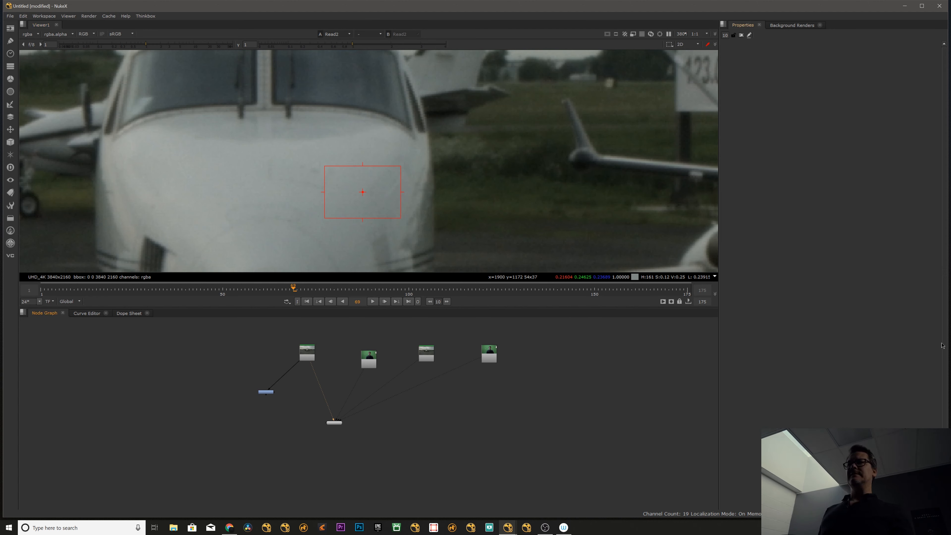
{"action": "double_click", "coordinate": [267, 392]}
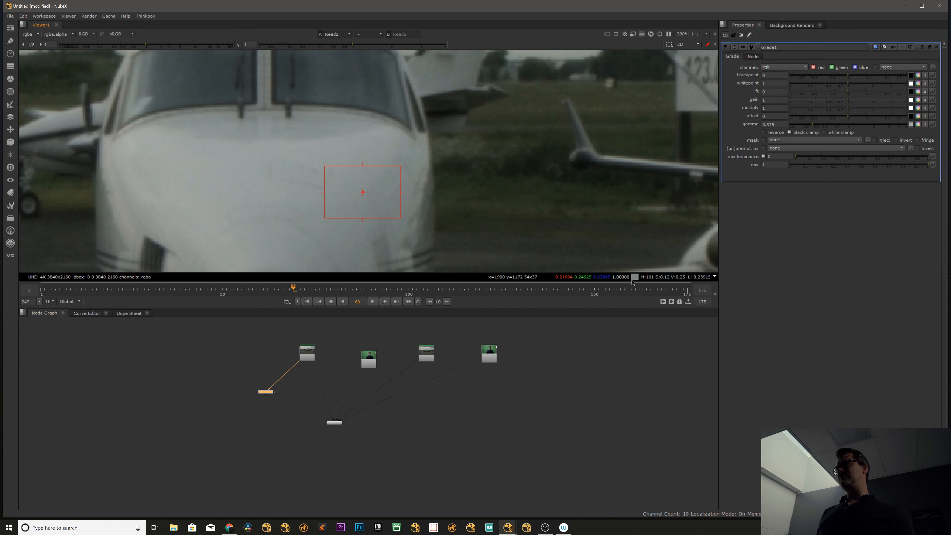
{"action": "left_click", "coordinate": [912, 100]}
{"action": "left_click", "coordinate": [613, 374]}
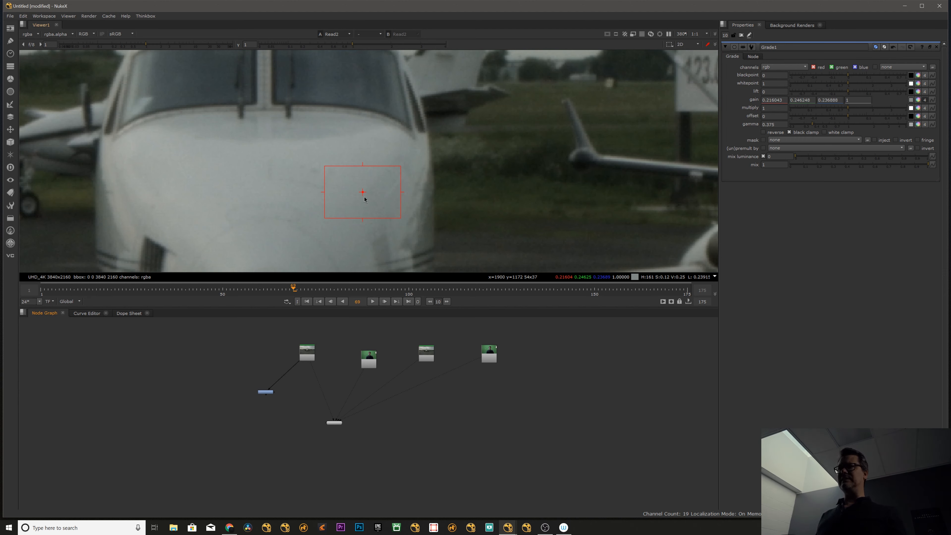
{"action": "middle_click_drag", "start_coordinate": [370, 381], "coordinate": [365, 391]}
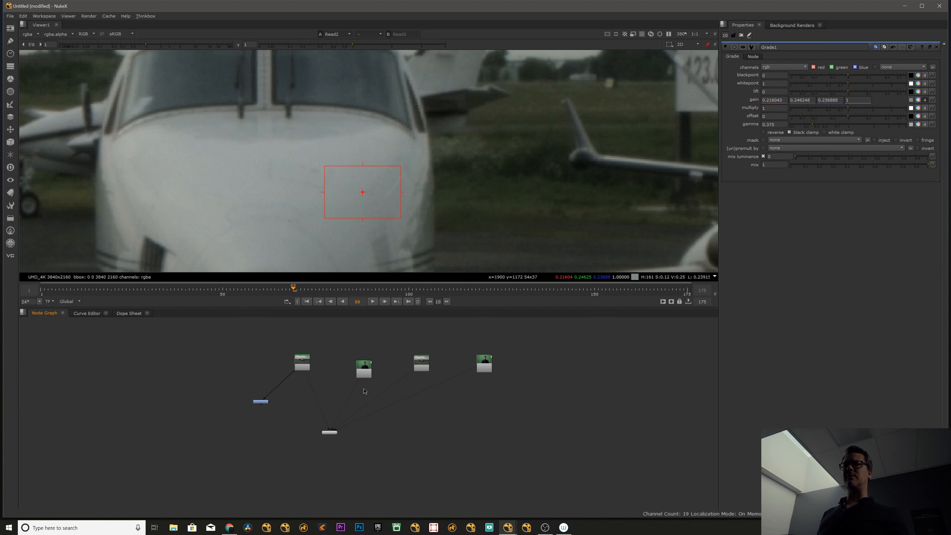
{"action": "left_click_drag", "start_coordinate": [299, 369], "coordinate": [301, 374]}
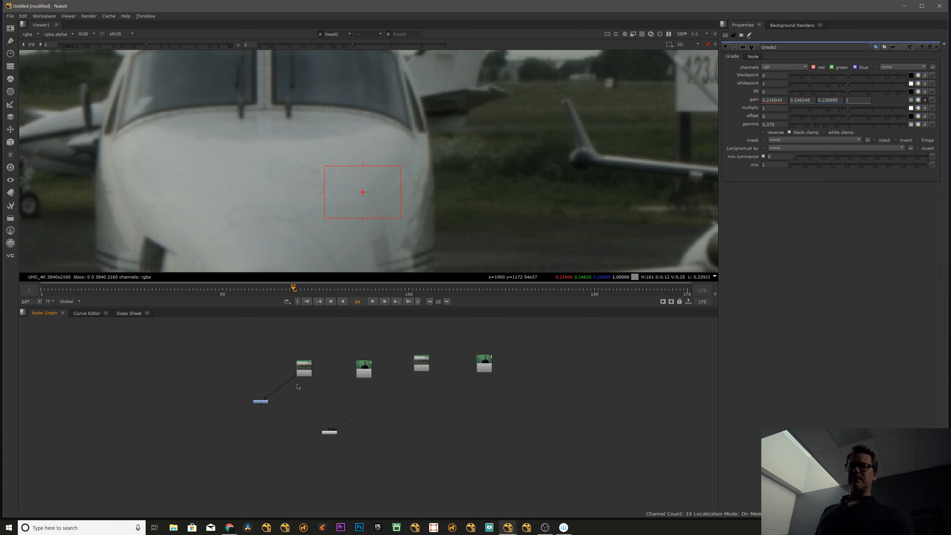
{"action": "scroll", "coordinate": [271, 375], "scroll_direction": "down", "scroll_amount": 2}
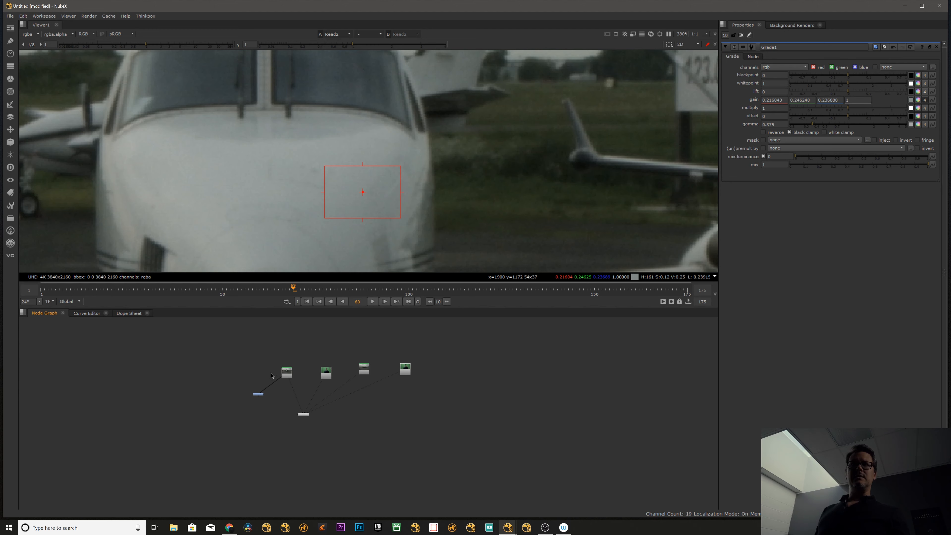
Toggle the viewer between the 2D and 3D views several times, ending on the 2D airplane image.
{"action": "left_click", "coordinate": [697, 46]}
{"action": "left_click", "coordinate": [698, 46]}
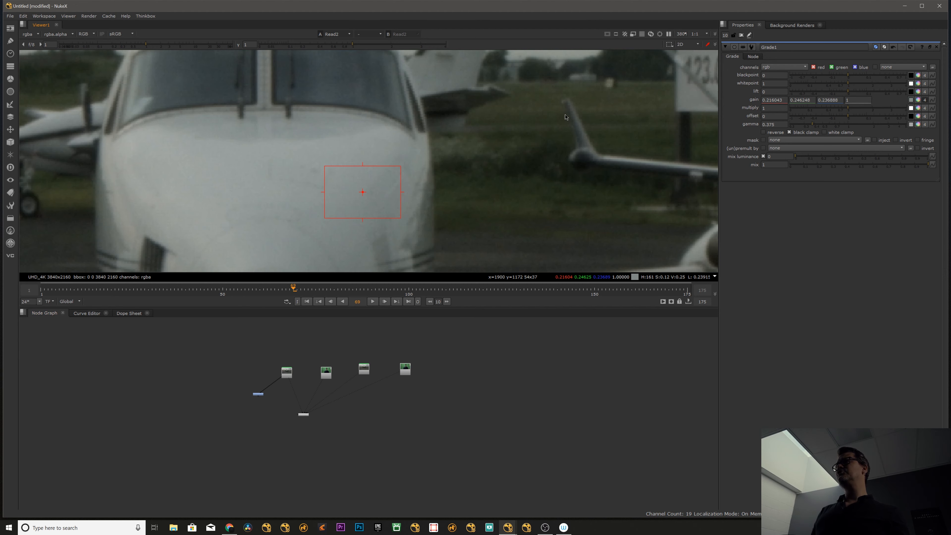
{"action": "key", "text": "Tab"}
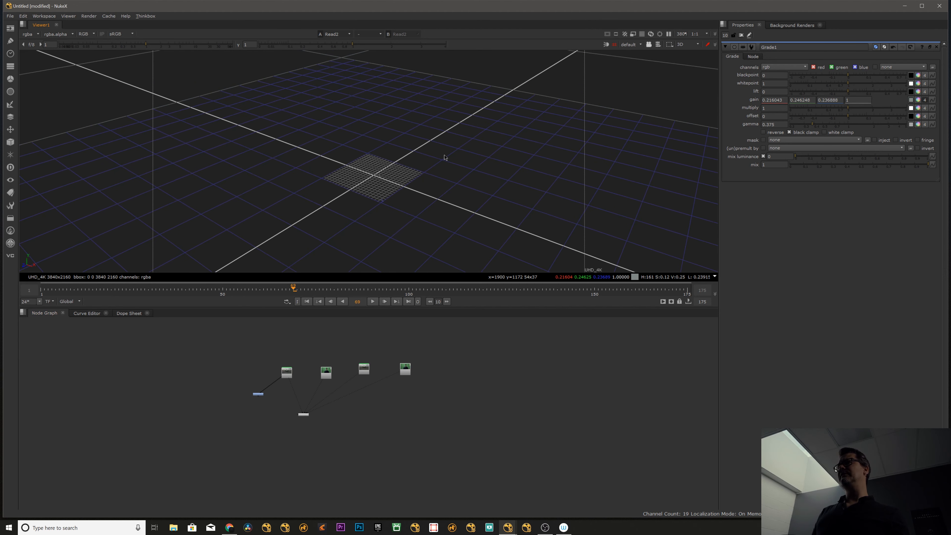
{"action": "key", "text": "Tab"}
{"action": "key", "text": "Tab"}
{"action": "key", "text": "Tab"}
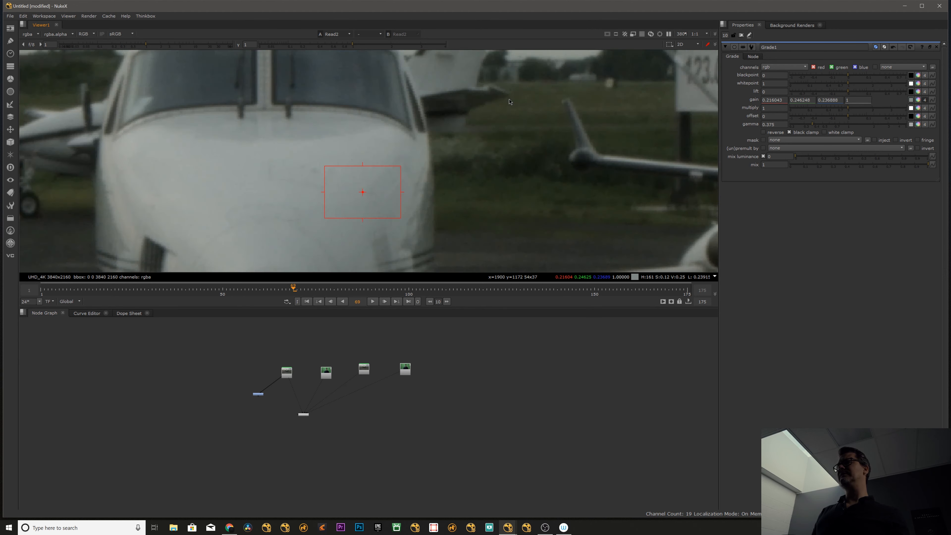
{"action": "scroll", "coordinate": [537, 95], "scroll_direction": "down", "scroll_amount": 10}
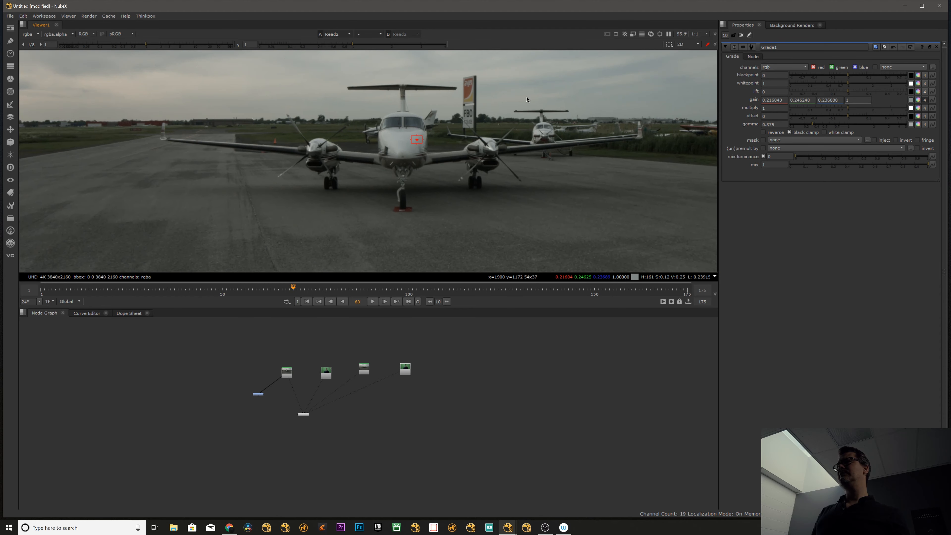
Close the Grade1 properties and overlay the title safe, action safe and format center guides on the airplane image.
{"action": "left_click", "coordinate": [741, 34]}
{"action": "middle_click_drag", "start_coordinate": [660, 64], "coordinate": [615, 86]}
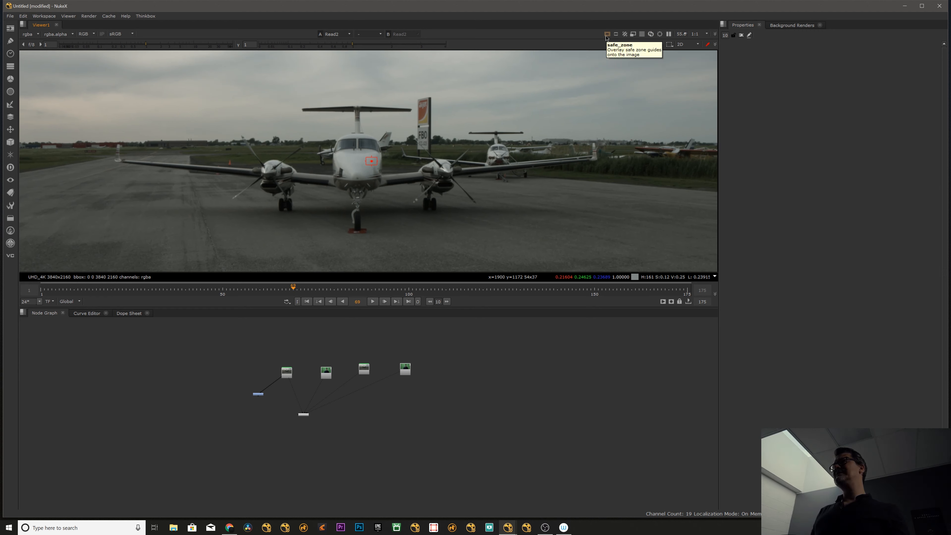
{"action": "left_click", "coordinate": [608, 35]}
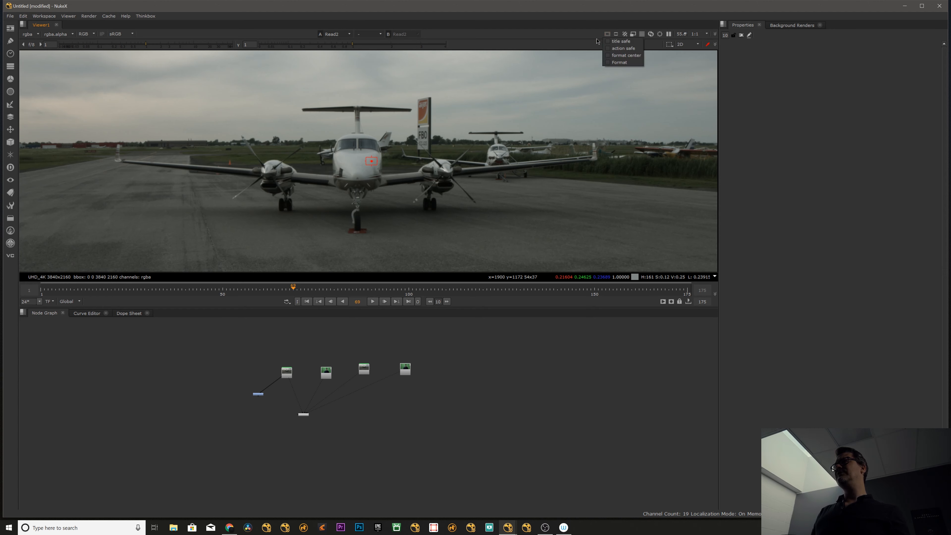
{"action": "left_click", "coordinate": [618, 42]}
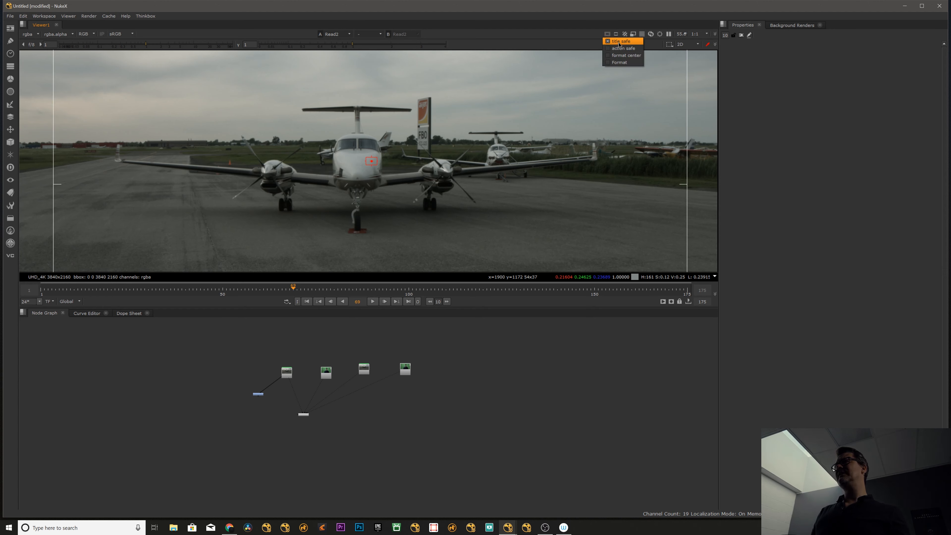
{"action": "left_click", "coordinate": [622, 48]}
{"action": "left_click", "coordinate": [623, 55]}
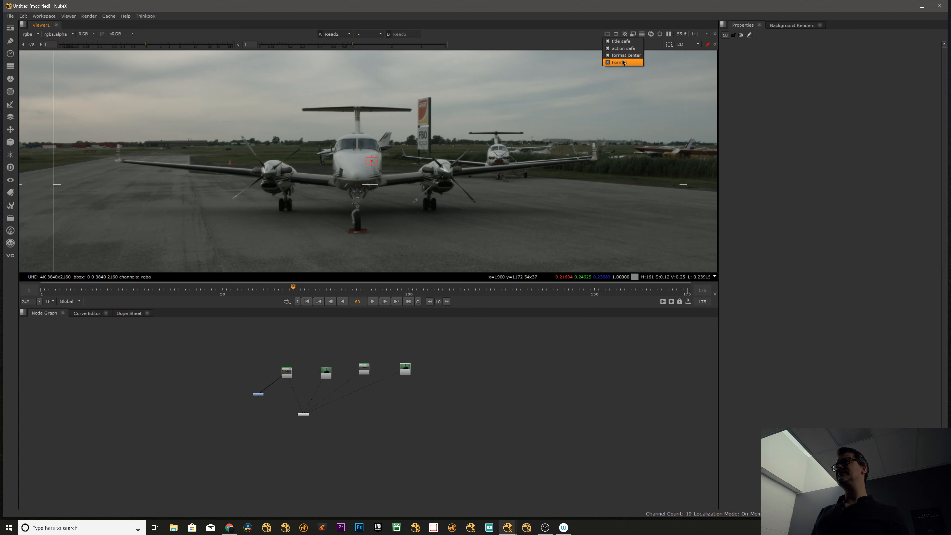
{"action": "scroll", "coordinate": [438, 127], "scroll_direction": "down", "scroll_amount": 5}
{"action": "middle_click_drag", "start_coordinate": [423, 127], "coordinate": [373, 145]}
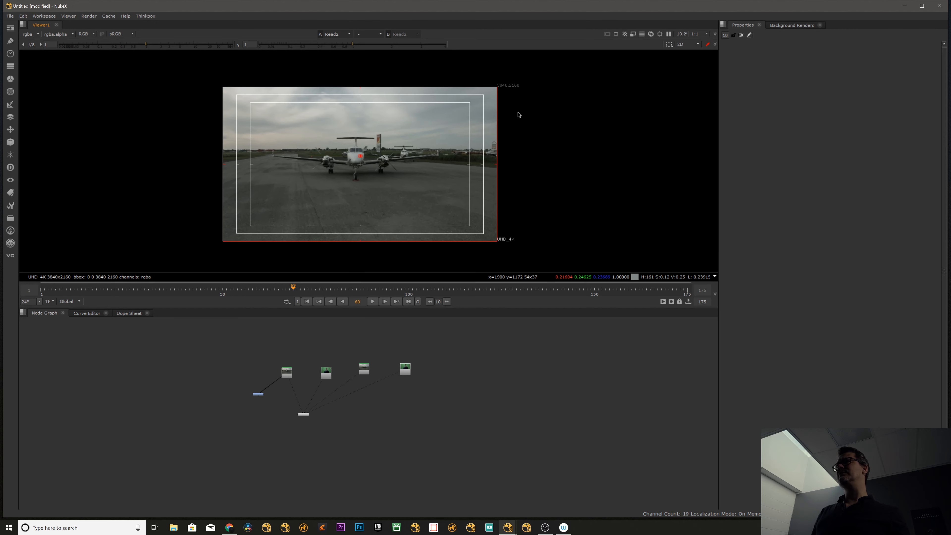
{"action": "scroll", "coordinate": [291, 124], "scroll_direction": "up", "scroll_amount": 4}
{"action": "scroll", "coordinate": [318, 113], "scroll_direction": "down", "scroll_amount": 6}
{"action": "scroll", "coordinate": [335, 136], "scroll_direction": "up", "scroll_amount": 4}
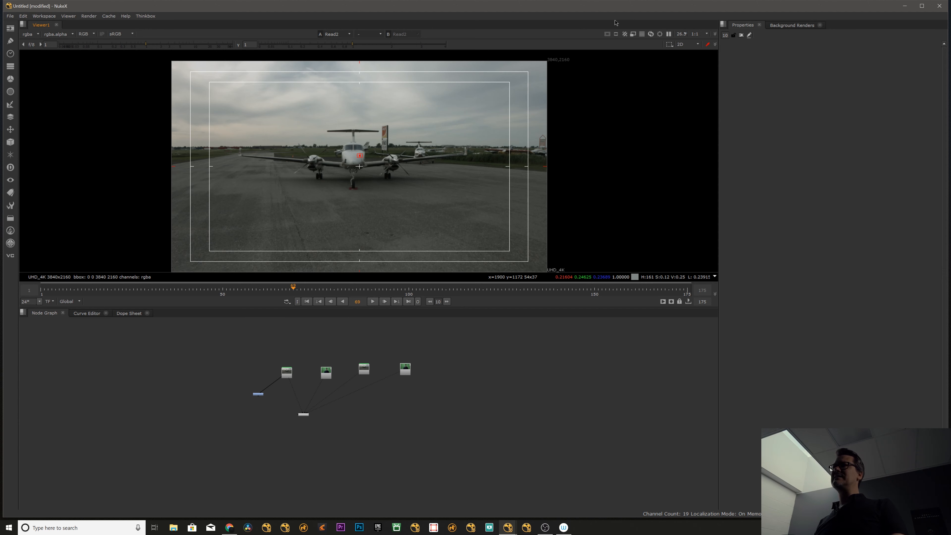
Choose Rectangle Selection for the viewer and display the 2.35:1 mask as Lines over the airplane image.
{"action": "left_click", "coordinate": [671, 45]}
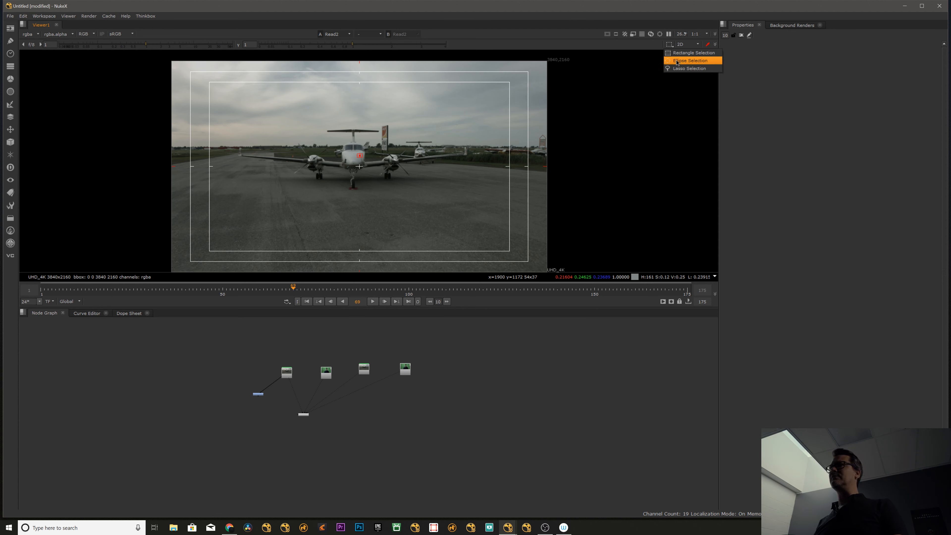
{"action": "left_click", "coordinate": [683, 54]}
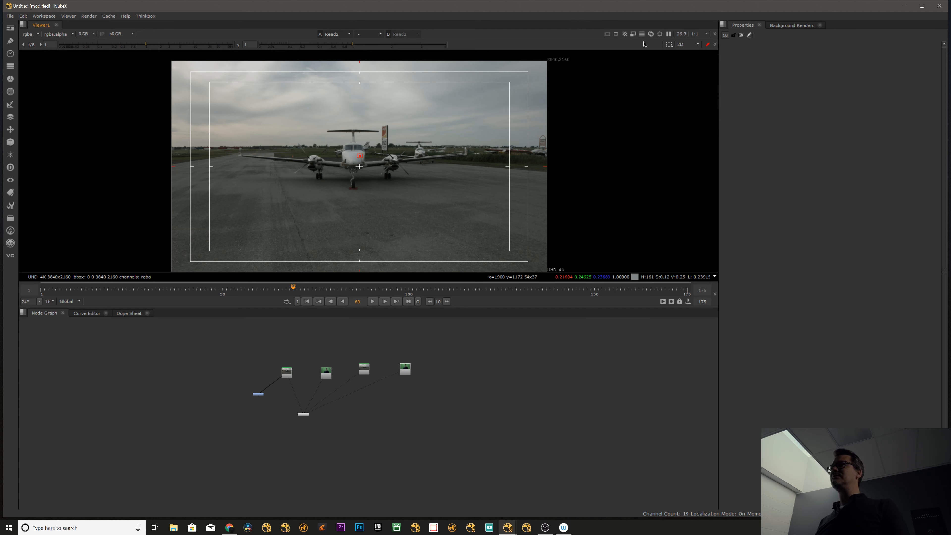
{"action": "left_click", "coordinate": [616, 35]}
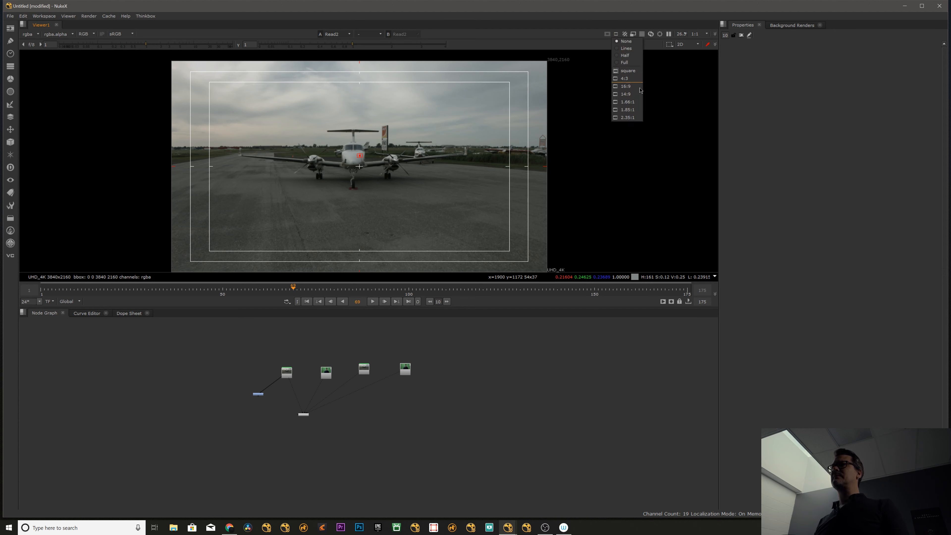
{"action": "left_click", "coordinate": [627, 118]}
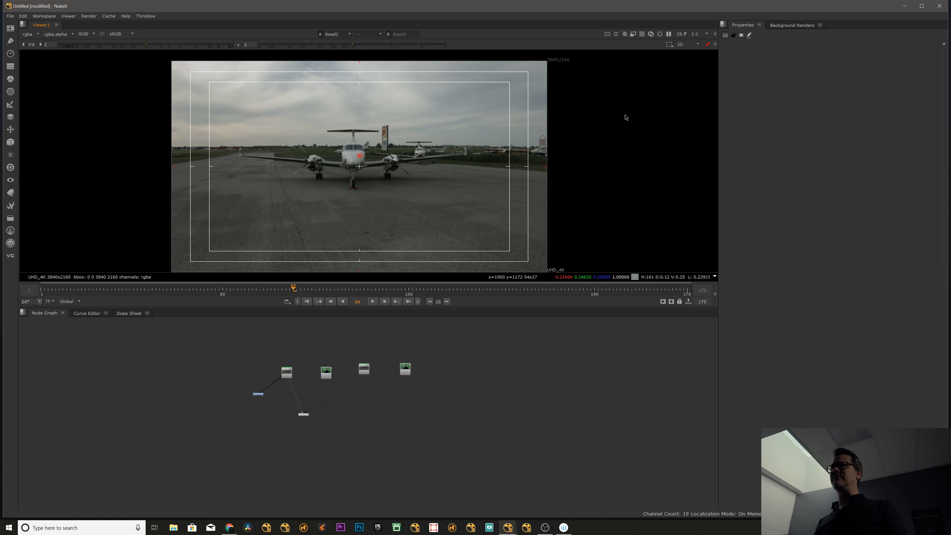
{"action": "left_click_drag", "start_coordinate": [287, 372], "coordinate": [289, 371]}
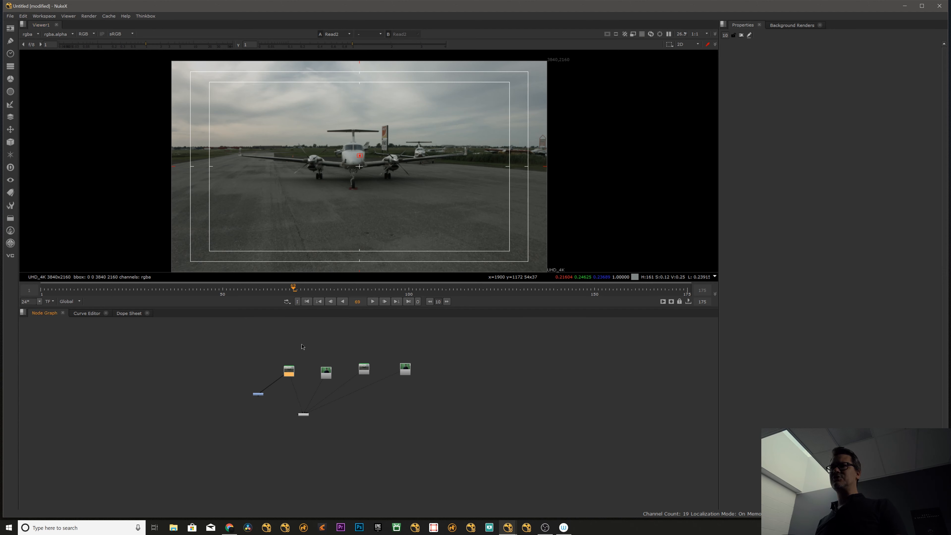
{"action": "left_click", "coordinate": [616, 34]}
{"action": "left_click", "coordinate": [626, 49]}
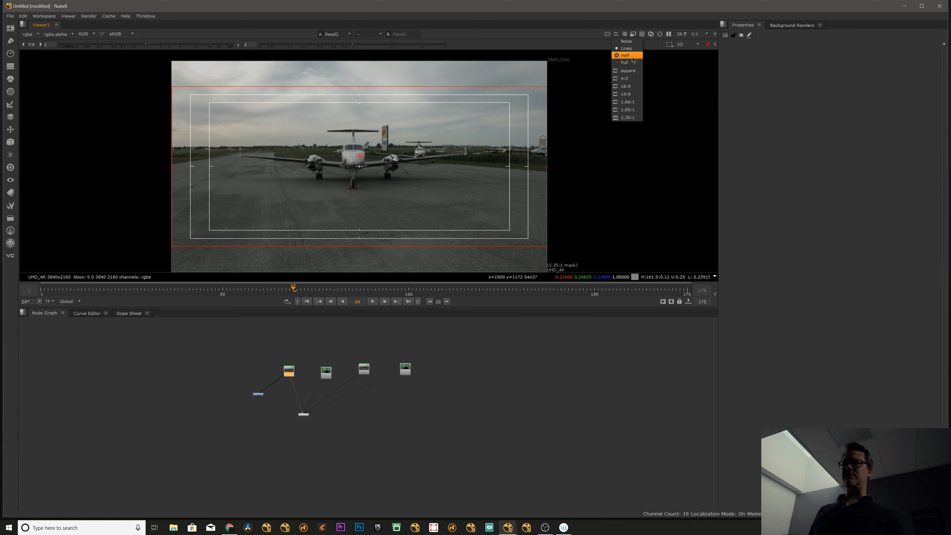
Show the 2.35:1 viewer mask in Half mode, compare it with Full, and return to Half.
{"action": "left_click", "coordinate": [630, 56]}
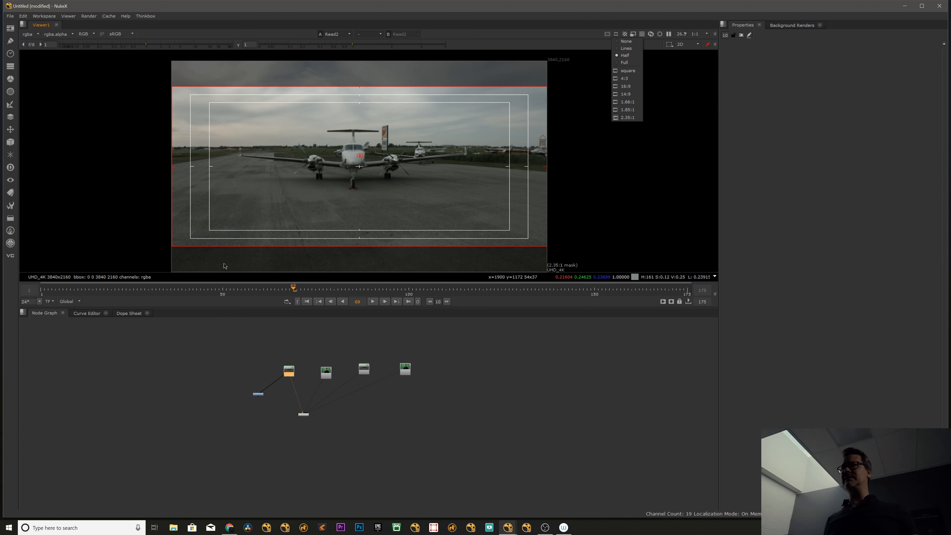
{"action": "left_click", "coordinate": [624, 63]}
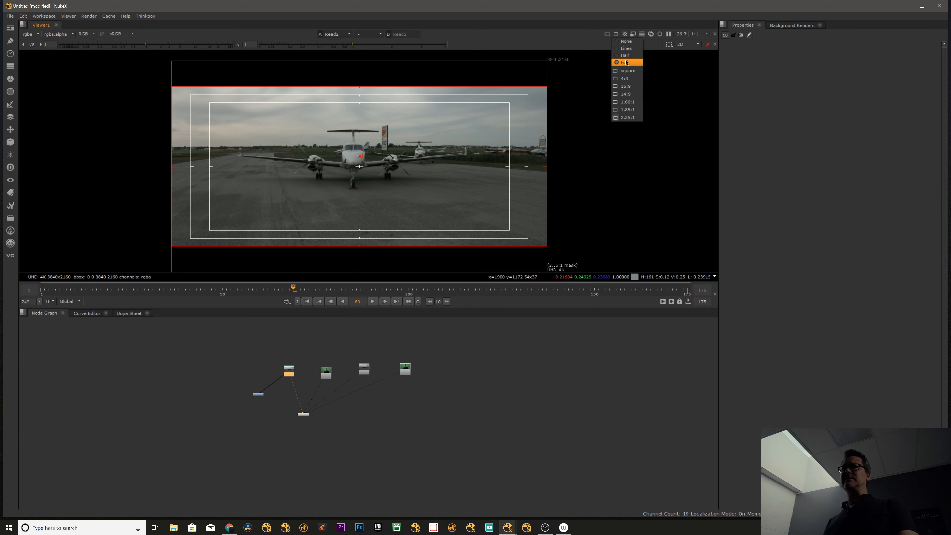
{"action": "left_click", "coordinate": [625, 55]}
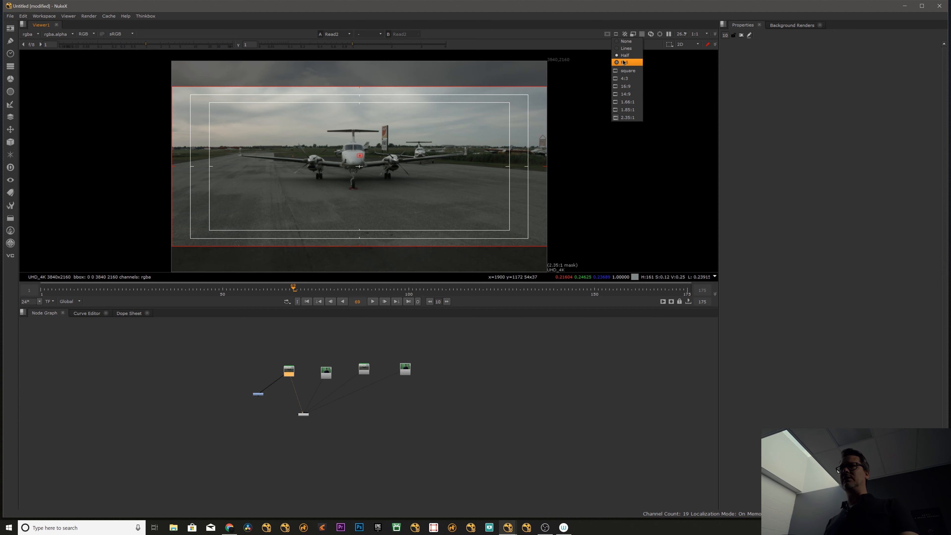
Preview the 4:3, 16:9, 14:9, 1.66:1 and 1.85:1 viewer masks and return to 2.35:1.
{"action": "left_click", "coordinate": [628, 79]}
{"action": "left_click", "coordinate": [626, 86]}
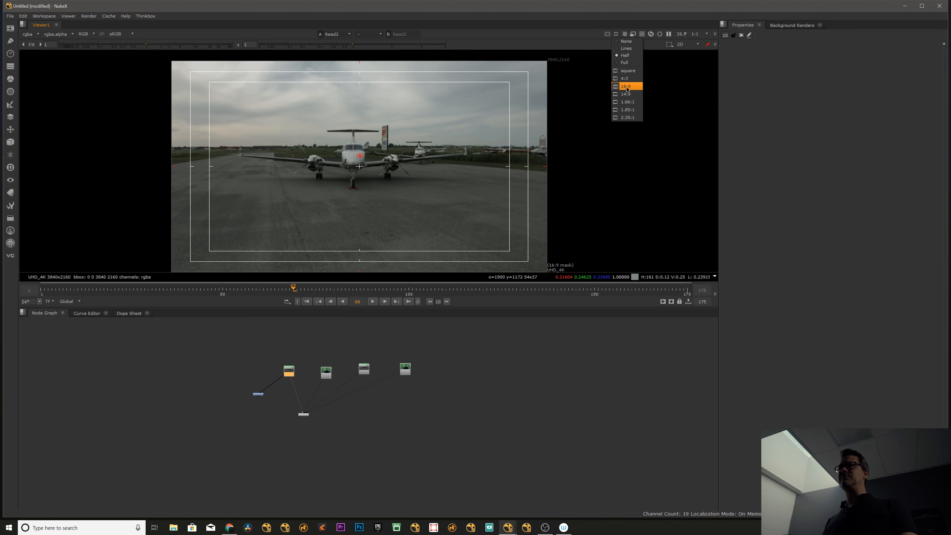
{"action": "left_click", "coordinate": [627, 95]}
{"action": "left_click", "coordinate": [627, 101]}
{"action": "left_click", "coordinate": [627, 109]}
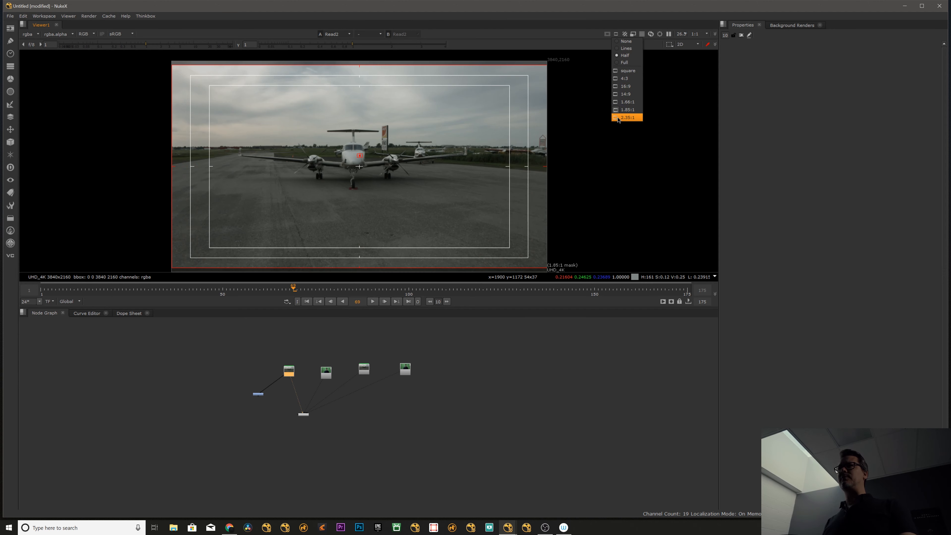
{"action": "left_click", "coordinate": [628, 117]}
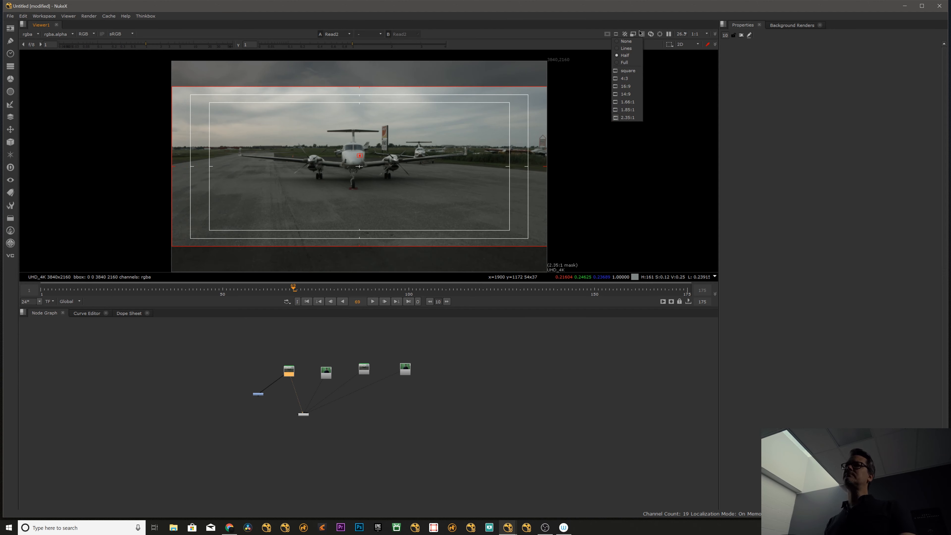
Set the viewer mask to None and hide the title safe, action safe and format center guides.
{"action": "left_click", "coordinate": [623, 41]}
{"action": "left_click", "coordinate": [607, 34]}
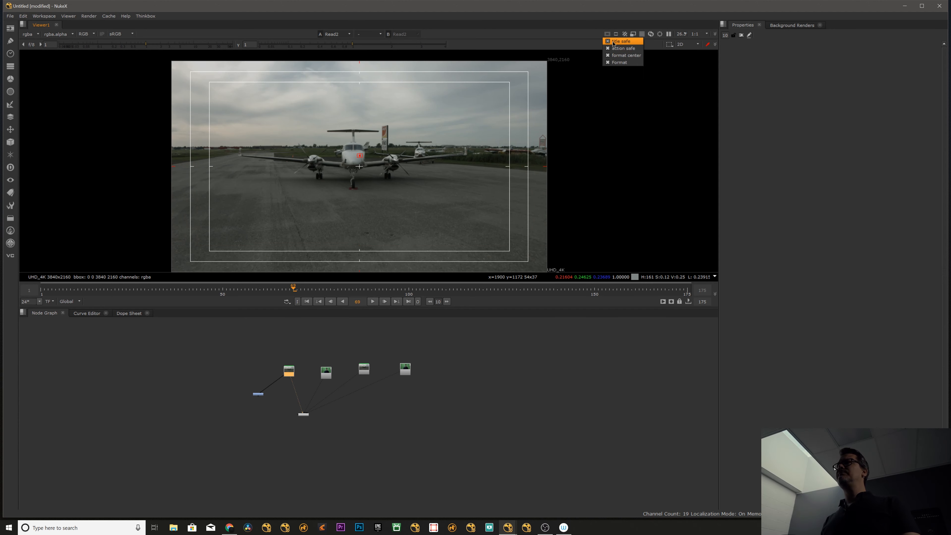
{"action": "left_click", "coordinate": [614, 41]}
{"action": "left_click", "coordinate": [614, 49]}
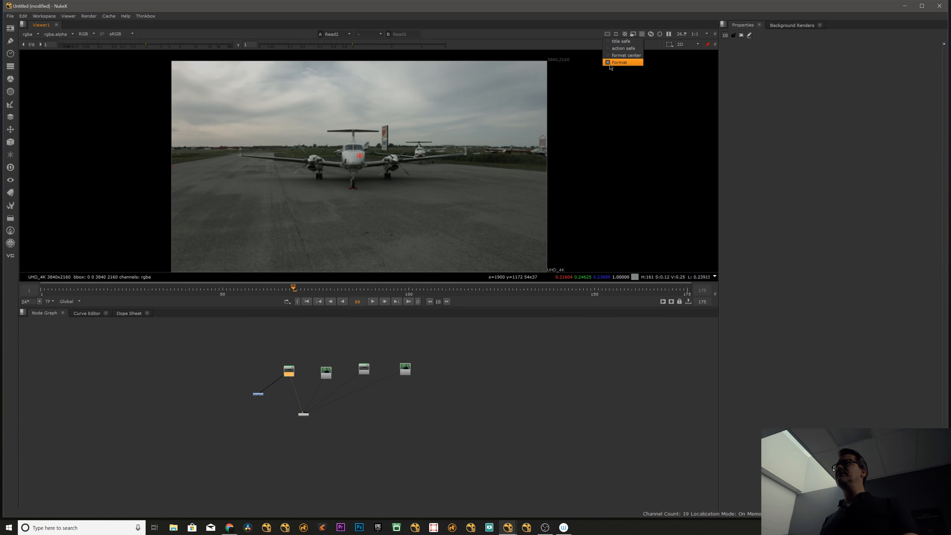
{"action": "left_click", "coordinate": [608, 35]}
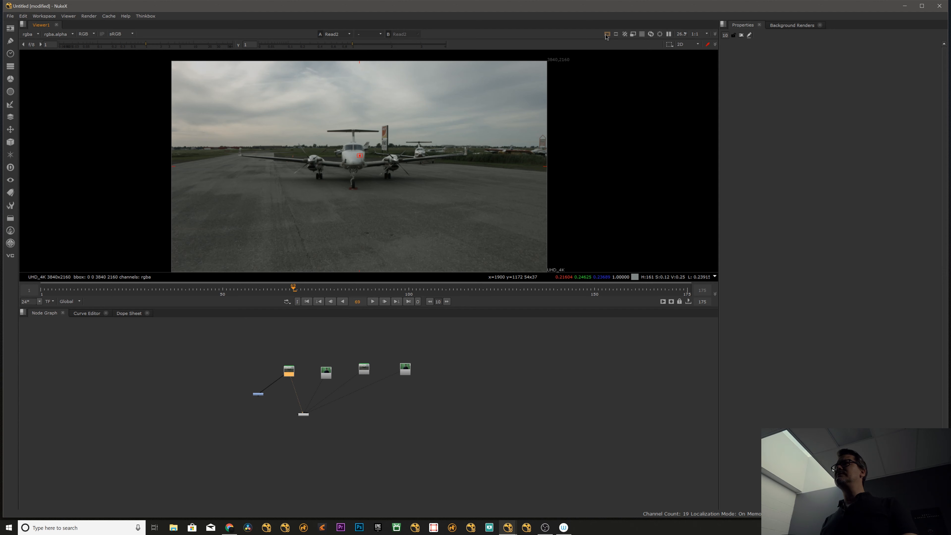
Switch the viewer into proxy mode and back to full resolution, and refresh the viewer image.
{"action": "left_click", "coordinate": [633, 36]}
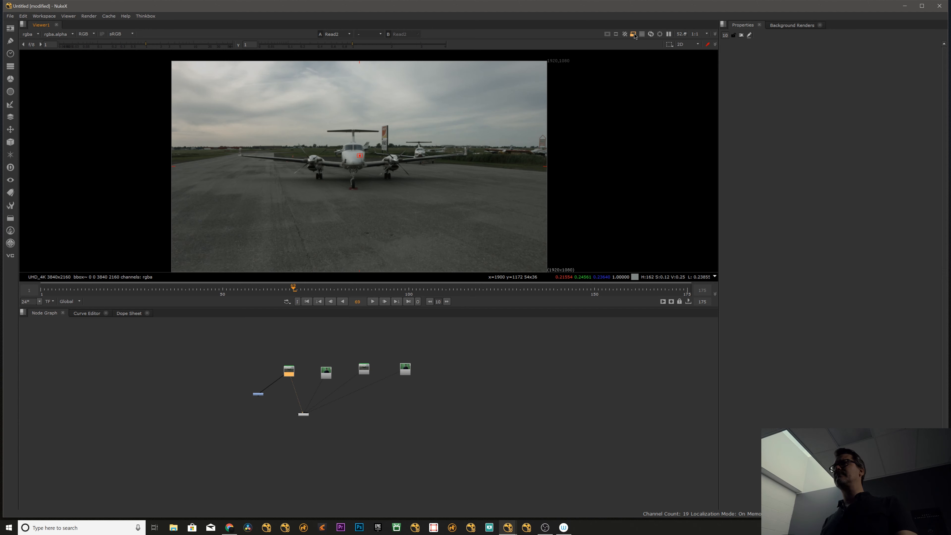
{"action": "left_click", "coordinate": [634, 37]}
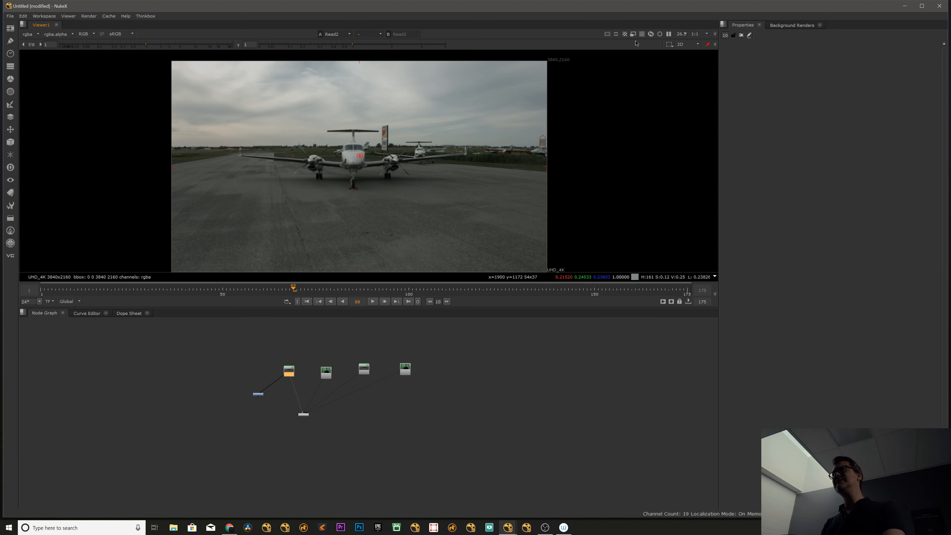
{"action": "left_click", "coordinate": [643, 34]}
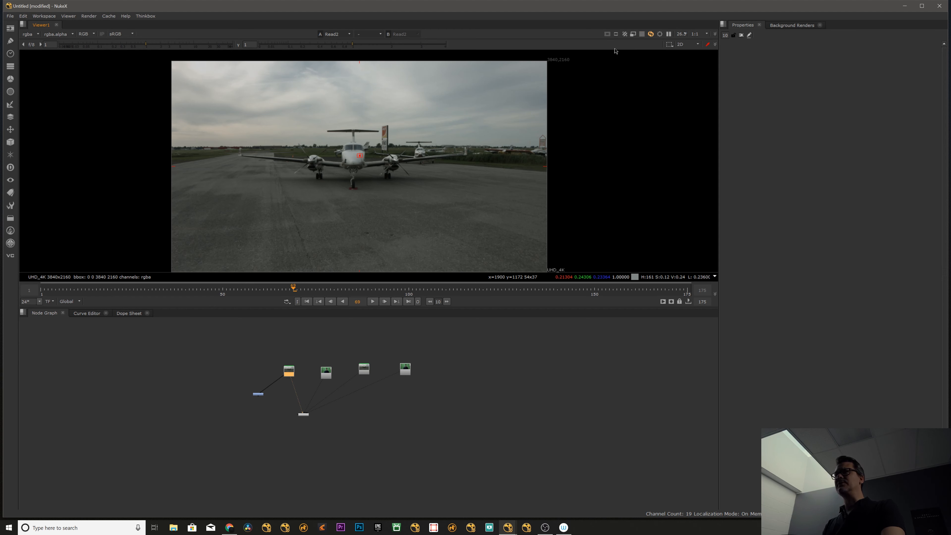
{"action": "left_click", "coordinate": [652, 35]}
{"action": "middle_click_drag", "start_coordinate": [365, 160], "coordinate": [365, 159]}
{"action": "left_click", "coordinate": [339, 381]}
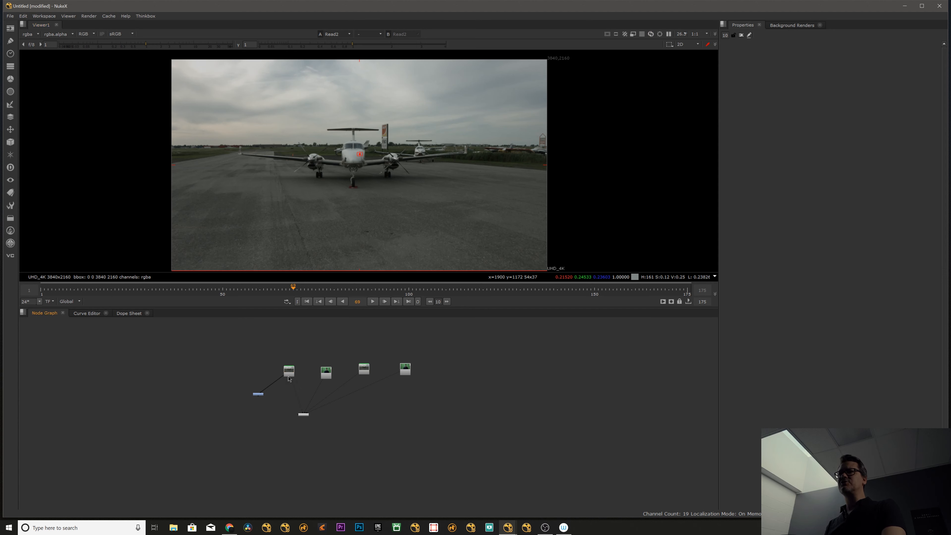
{"action": "left_click_drag", "start_coordinate": [289, 371], "coordinate": [289, 371]}
{"action": "left_click", "coordinate": [303, 415]}
{"action": "left_click", "coordinate": [607, 34]}
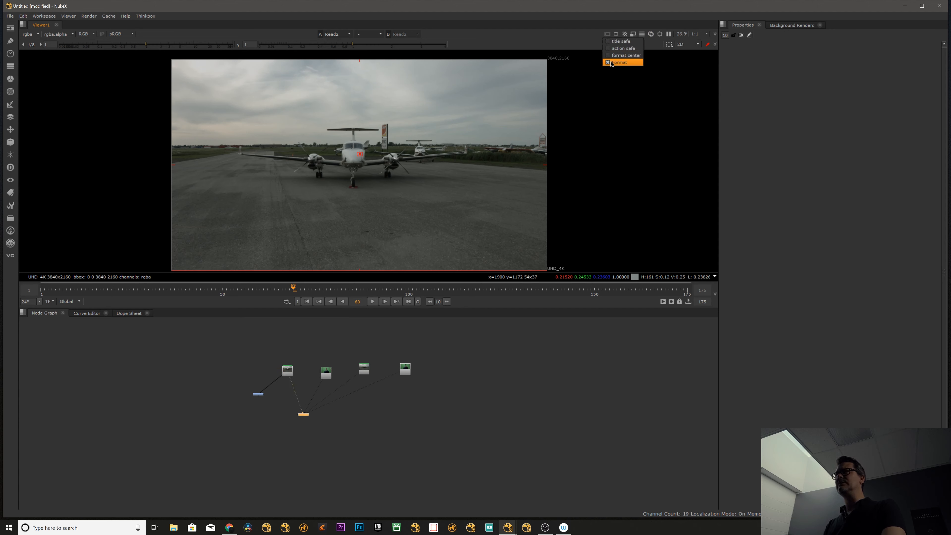
{"action": "left_click", "coordinate": [559, 37]}
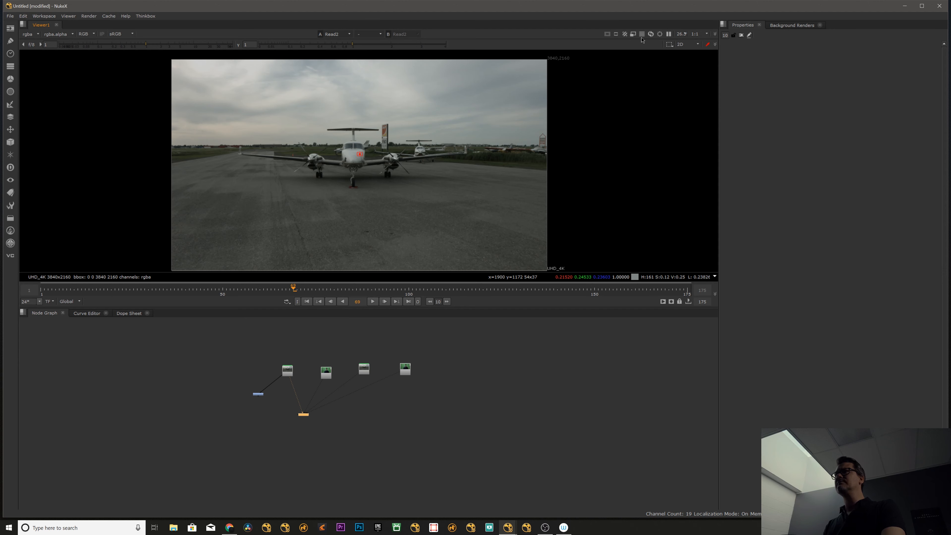
Enable the viewer's region of interest and reshape its box so it frames the front airplane.
{"action": "left_click", "coordinate": [660, 34]}
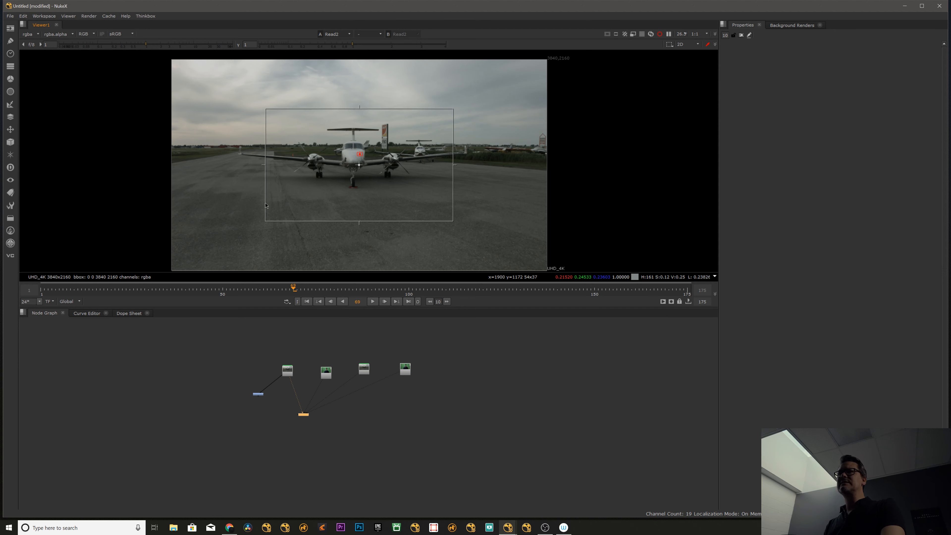
{"action": "left_click_drag", "start_coordinate": [265, 221], "coordinate": [330, 169]}
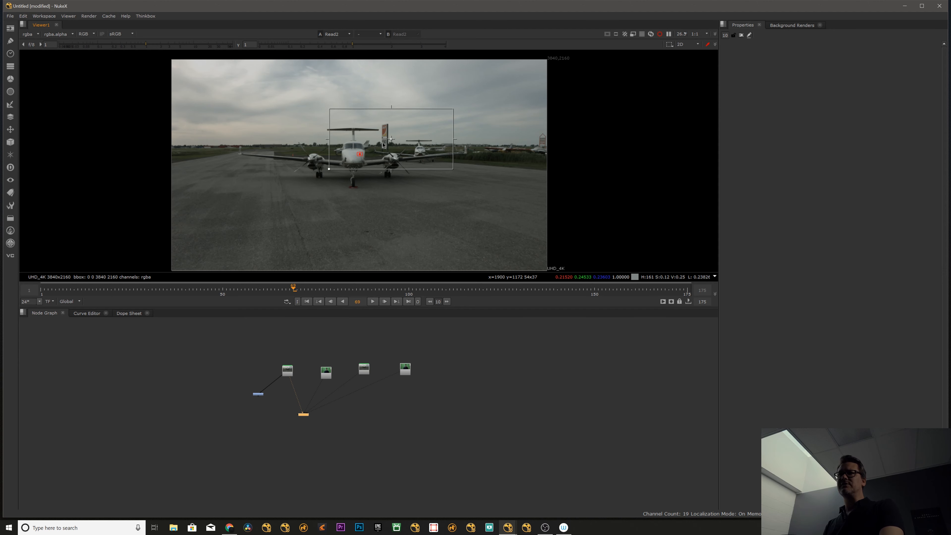
{"action": "left_click_drag", "start_coordinate": [383, 145], "coordinate": [350, 181]}
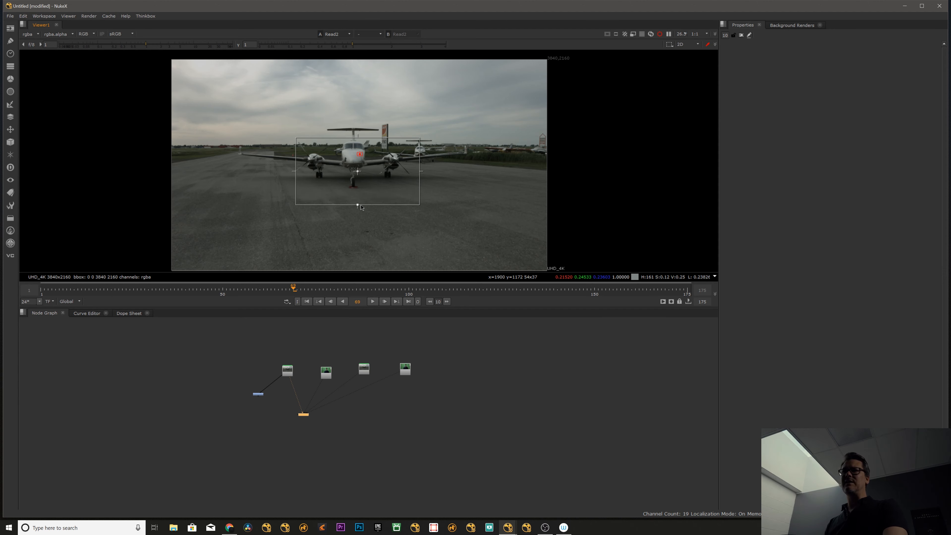
{"action": "left_click_drag", "start_coordinate": [419, 171], "coordinate": [432, 172]}
{"action": "left_click_drag", "start_coordinate": [296, 171], "coordinate": [280, 172]}
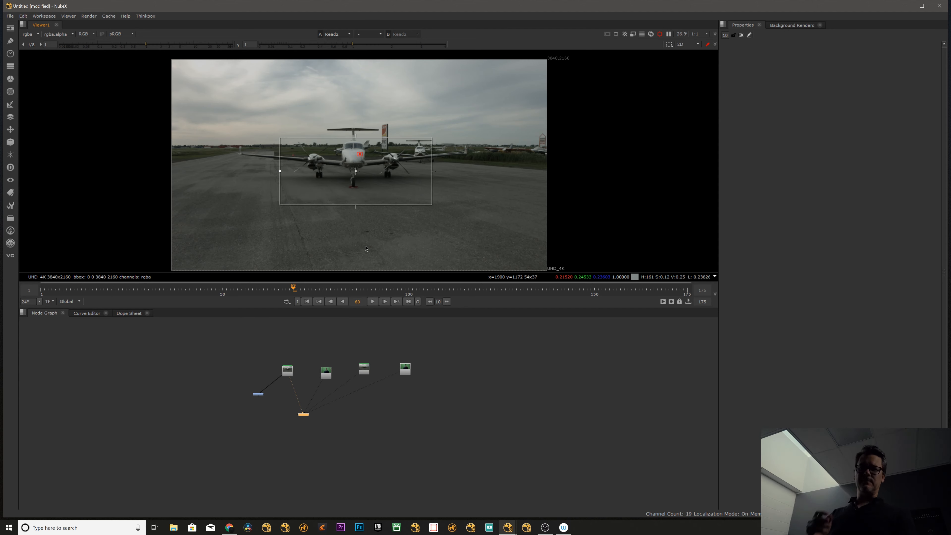
Play the clip within the region of interest, stop at frame 117 and disable the region.
{"action": "left_click", "coordinate": [373, 302]}
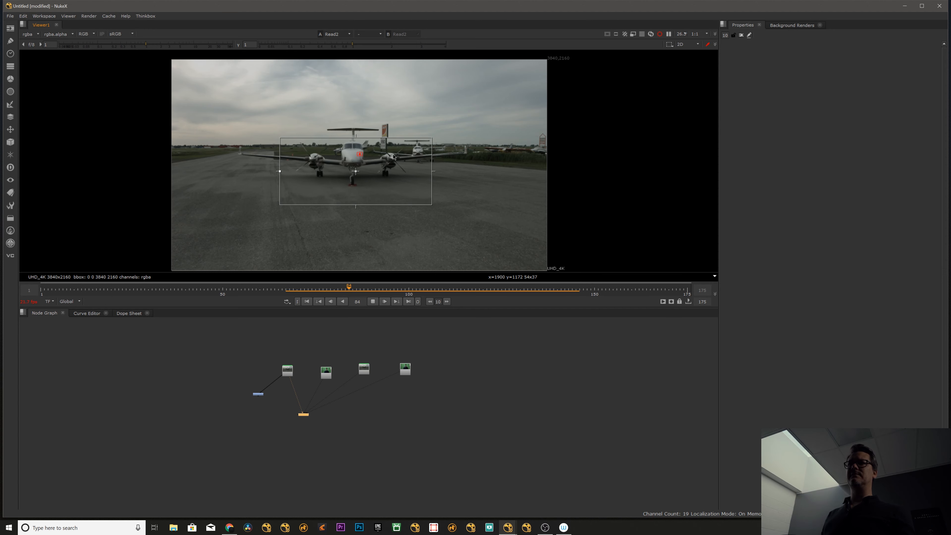
{"action": "left_click", "coordinate": [373, 302]}
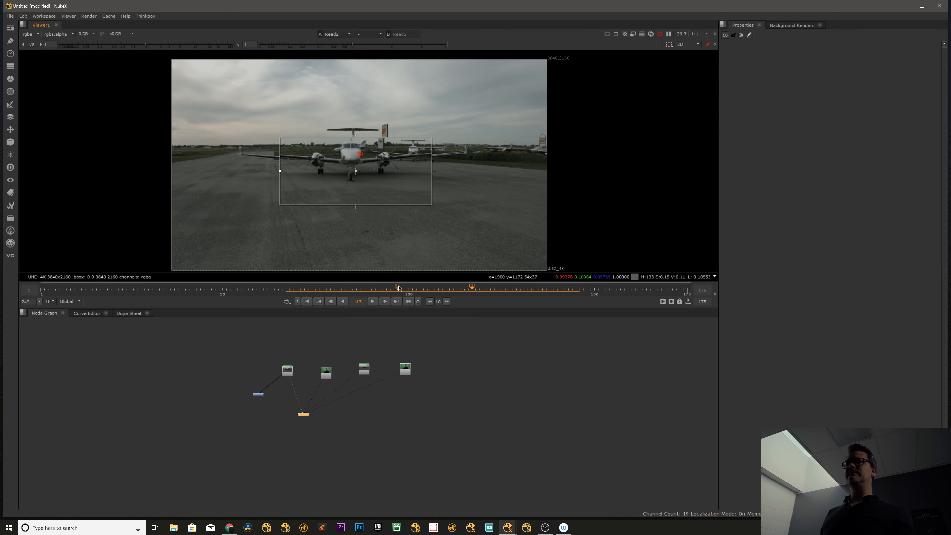
{"action": "left_click", "coordinate": [661, 35]}
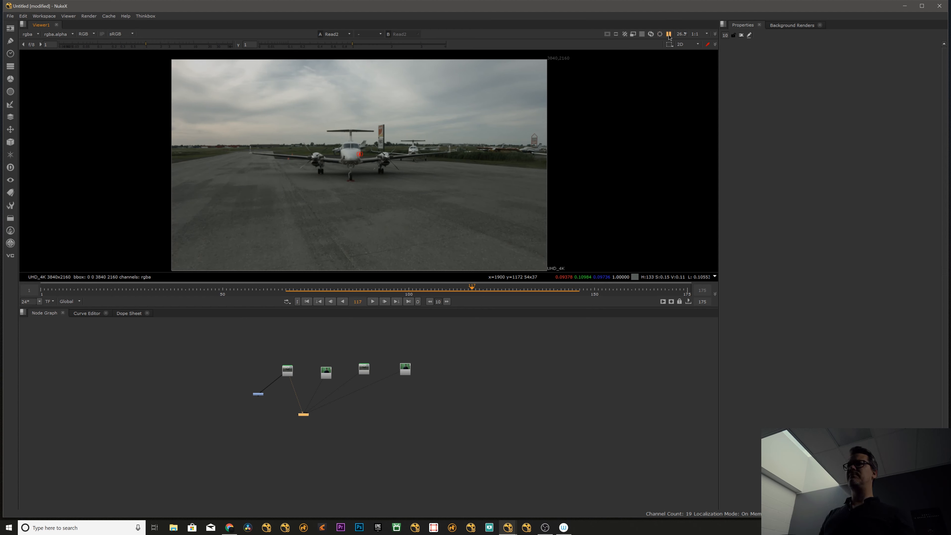
Zoom the viewer out to 25% and refit the airplane image to the viewer's height.
{"action": "left_click", "coordinate": [686, 36]}
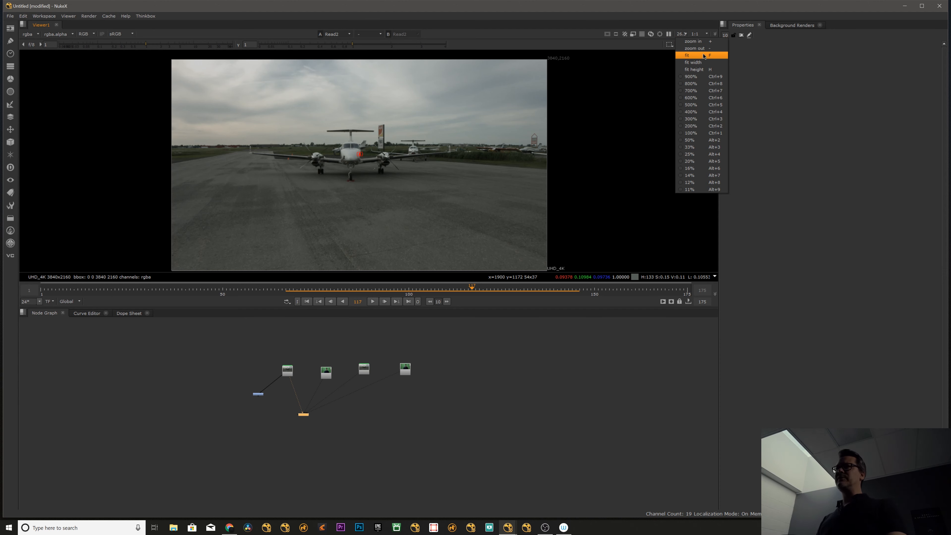
{"action": "left_click", "coordinate": [698, 62]}
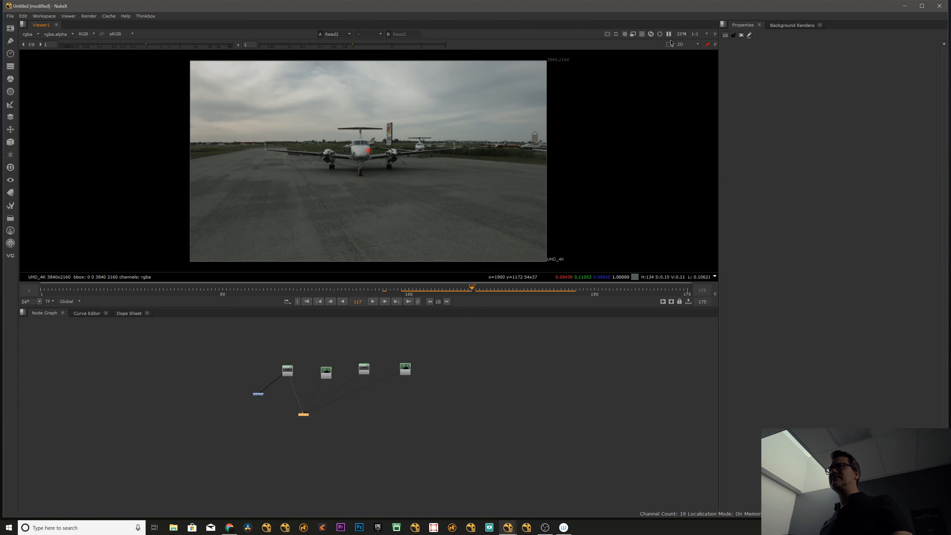
{"action": "left_click", "coordinate": [681, 34]}
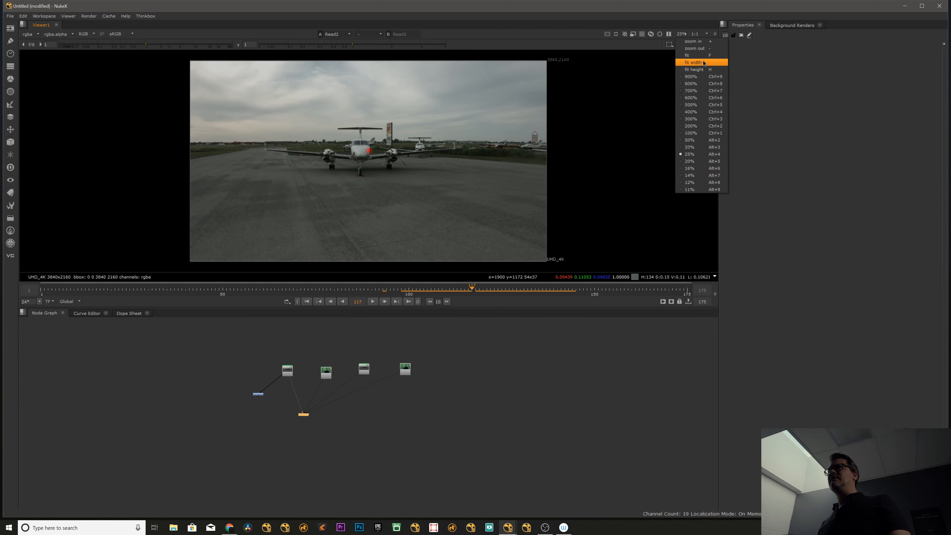
{"action": "left_click", "coordinate": [701, 62]}
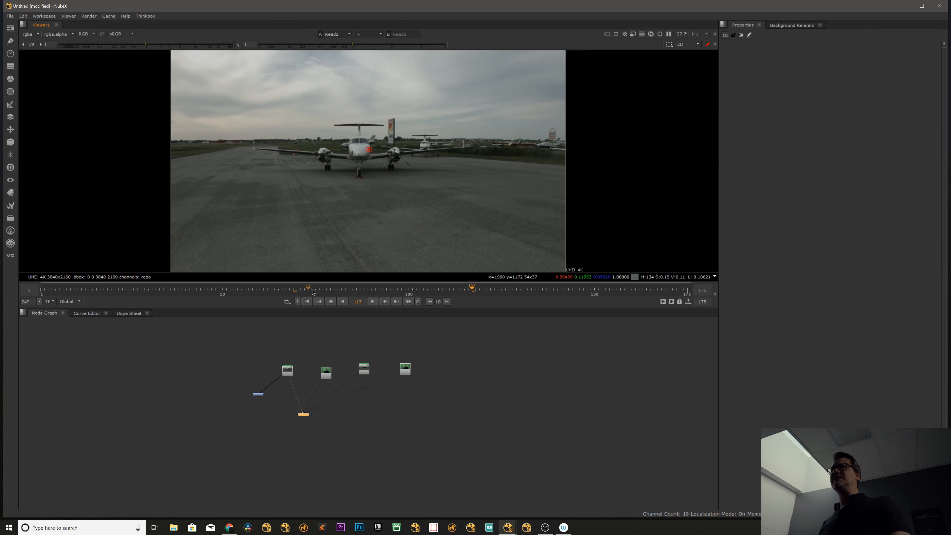
Enlarge the viewer pane over the Node Graph and fit the airplane image to the viewer's height.
{"action": "left_click_drag", "start_coordinate": [286, 309], "coordinate": [286, 425]}
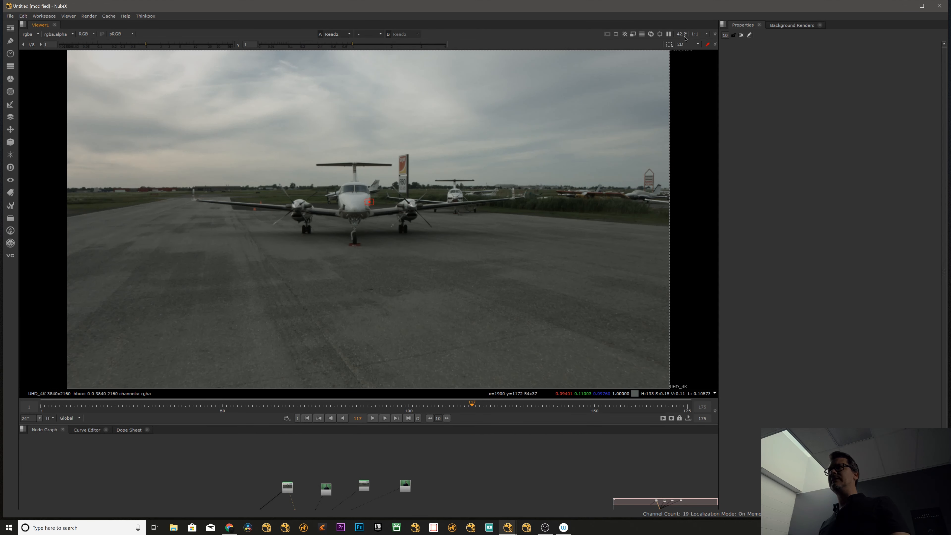
{"action": "left_click", "coordinate": [691, 34]}
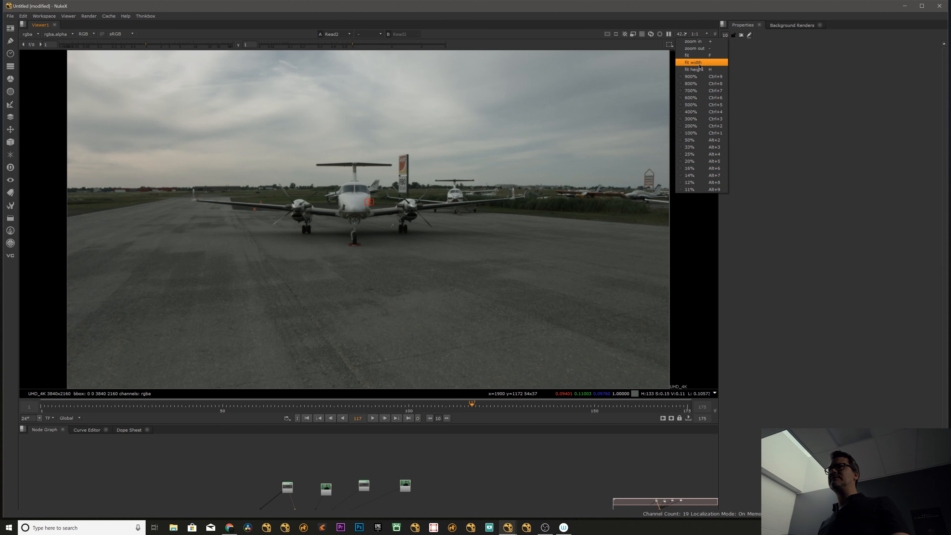
{"action": "left_click", "coordinate": [701, 57]}
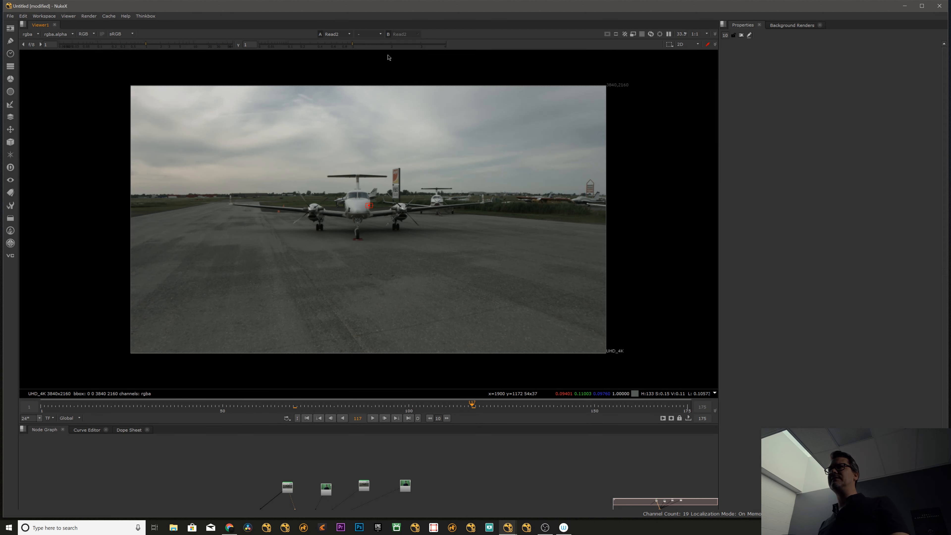
{"action": "left_click", "coordinate": [690, 34]}
{"action": "left_click", "coordinate": [704, 70]}
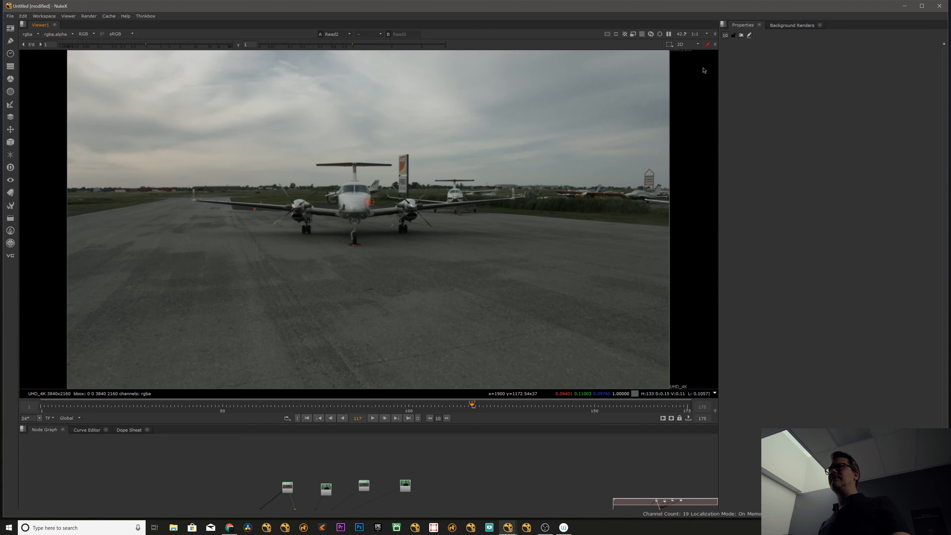
Zoom freely out and in on the airplane image and fit it back in the viewer.
{"action": "left_click", "coordinate": [690, 34]}
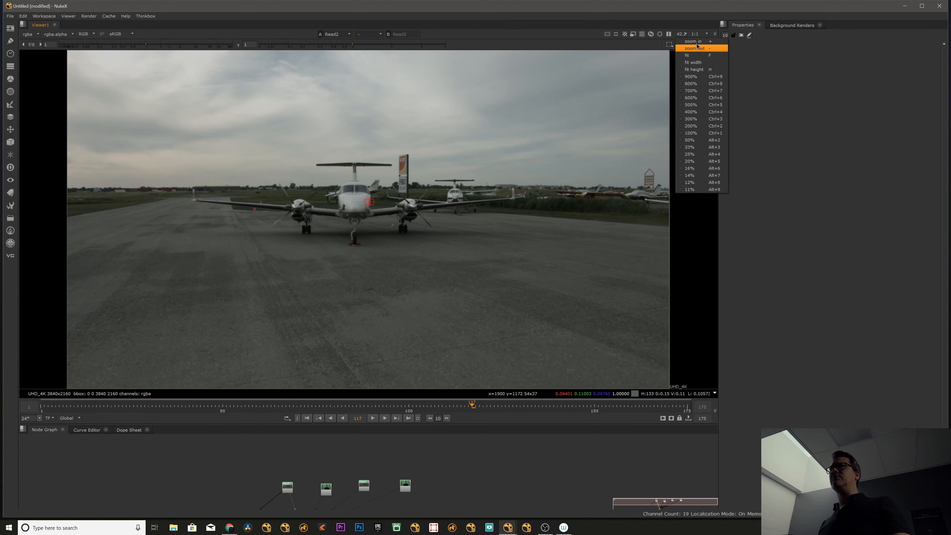
{"action": "left_click", "coordinate": [513, 163]}
{"action": "scroll", "coordinate": [513, 165], "scroll_direction": "down", "scroll_amount": 10}
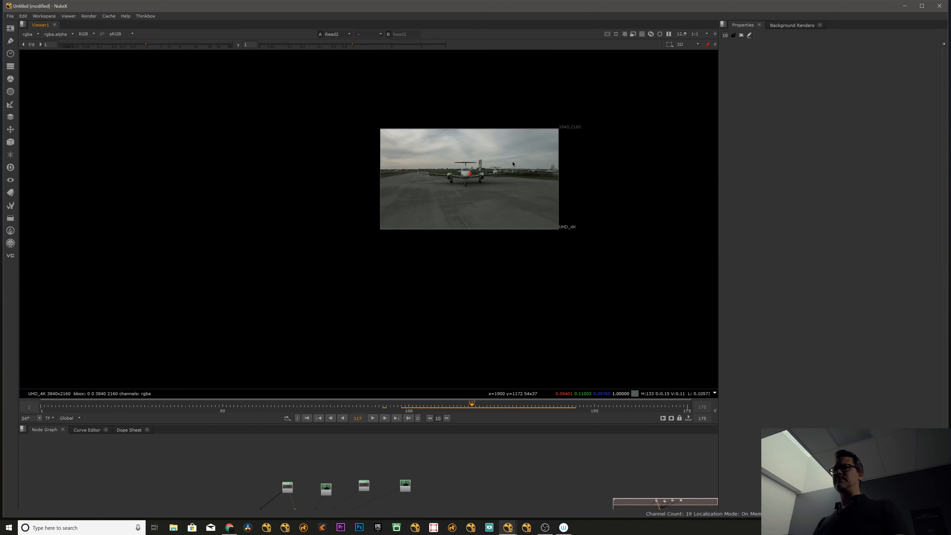
{"action": "scroll", "coordinate": [513, 164], "scroll_direction": "up", "scroll_amount": 12}
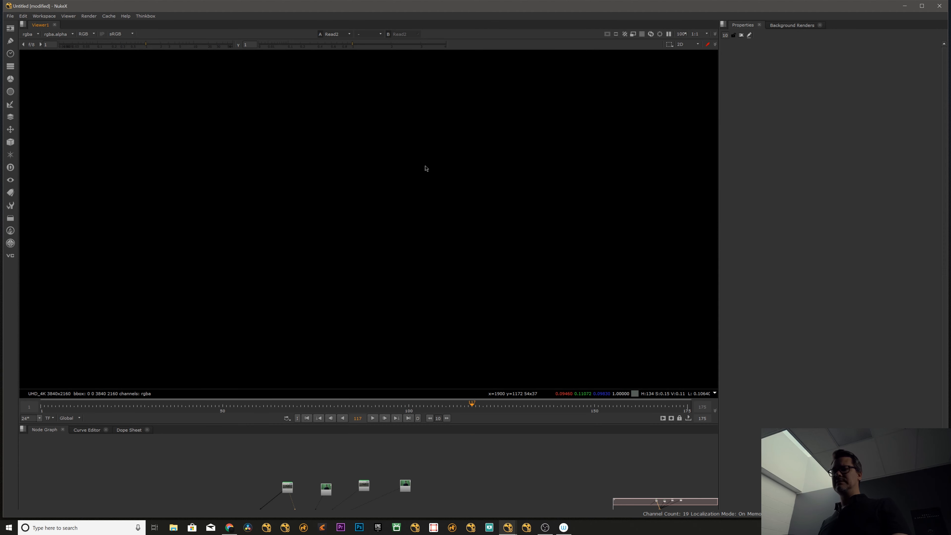
{"action": "key", "text": "f"}
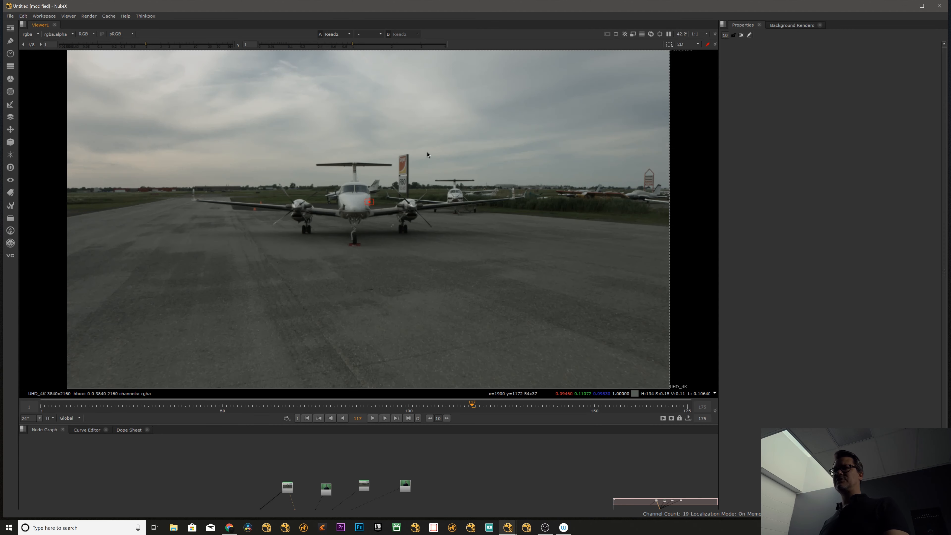
Zoom the viewer to 600% on the airplane's nose and return to 100%.
{"action": "left_click", "coordinate": [683, 34]}
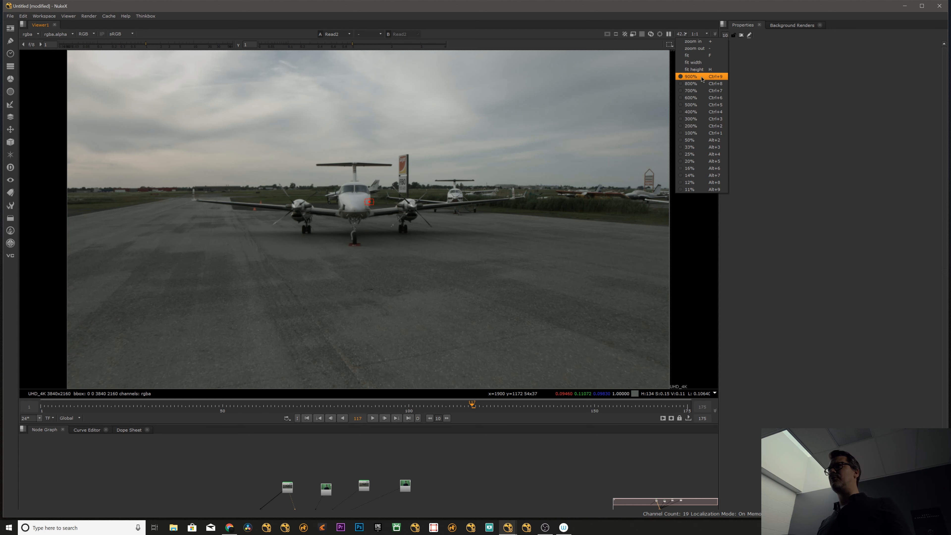
{"action": "left_click", "coordinate": [692, 98]}
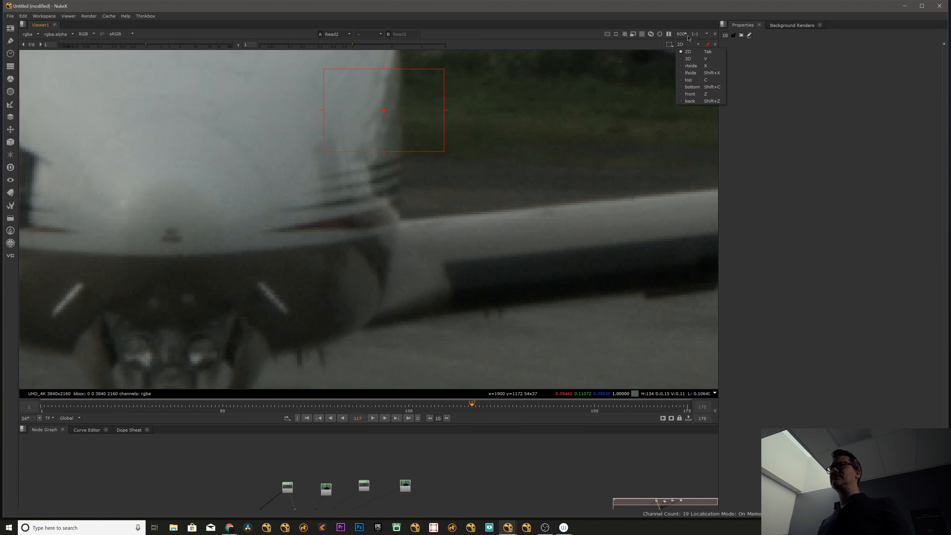
{"action": "left_click", "coordinate": [686, 35]}
{"action": "left_click", "coordinate": [697, 136]}
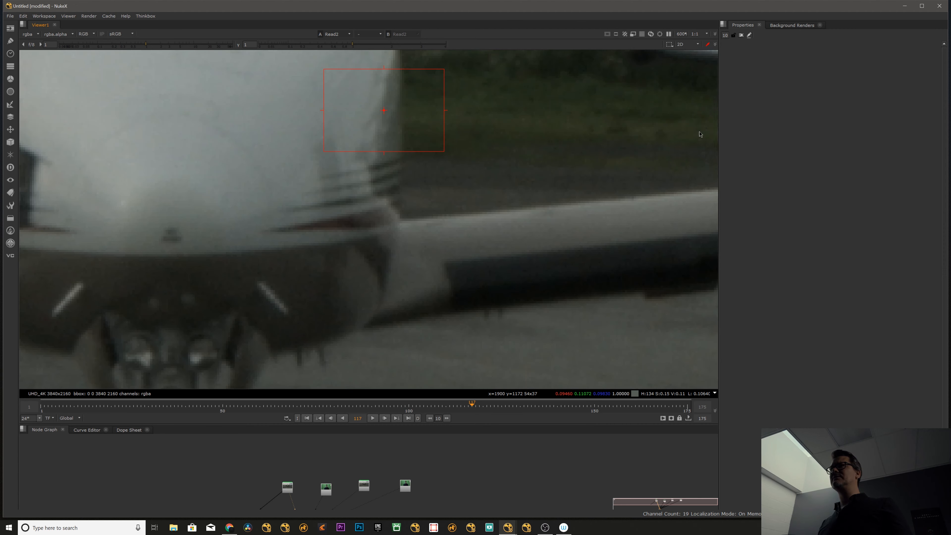
{"action": "scroll", "coordinate": [417, 187], "scroll_direction": "up", "scroll_amount": 5}
{"action": "scroll", "coordinate": [426, 191], "scroll_direction": "down", "scroll_amount": 5}
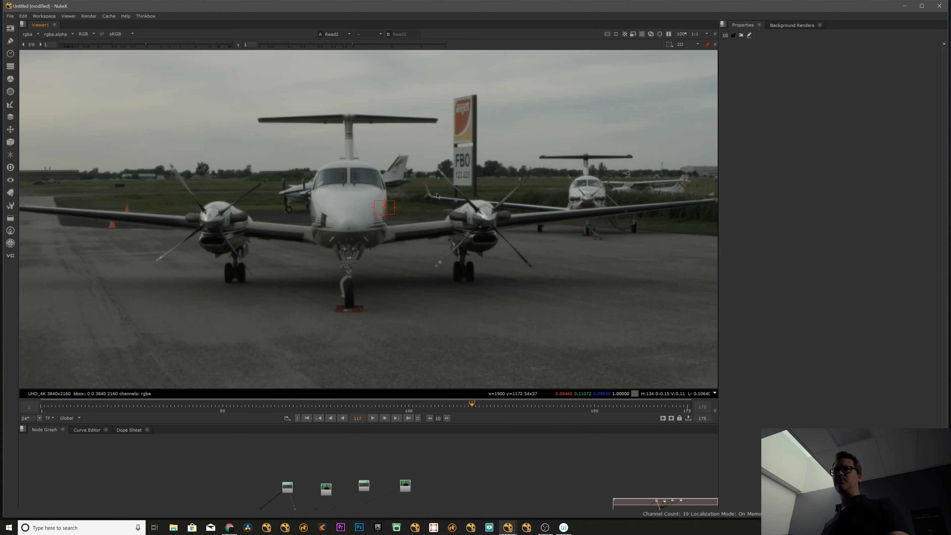
Inspect the airplane's nose at high magnification, return the viewer to 100% and scrub the timeline to frame 126.
{"action": "scroll", "coordinate": [378, 218], "scroll_direction": "up", "scroll_amount": 9}
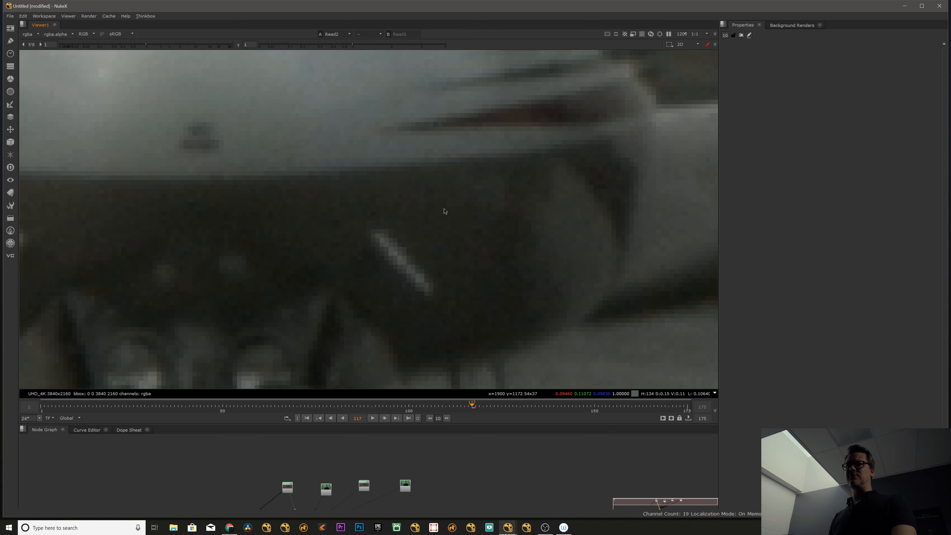
{"action": "scroll", "coordinate": [352, 232], "scroll_direction": "up", "scroll_amount": 2}
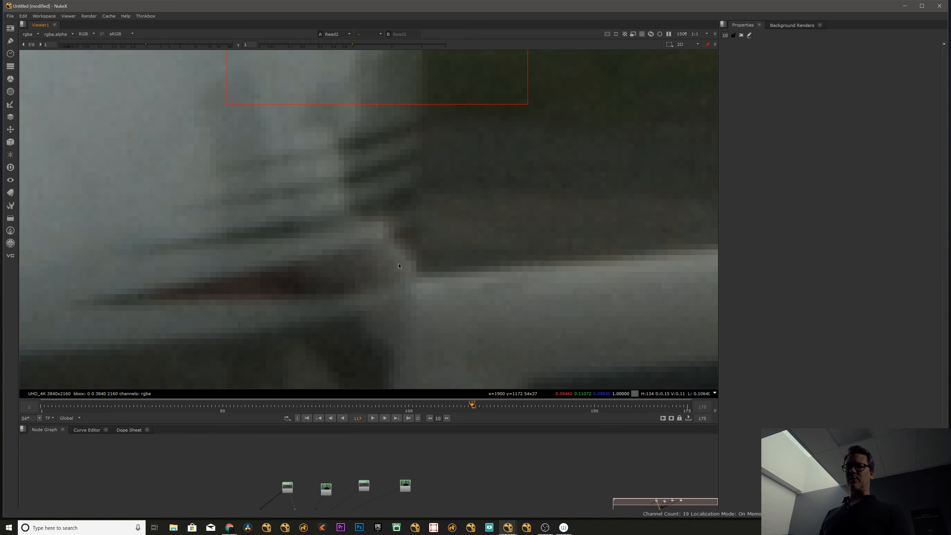
{"action": "scroll", "coordinate": [382, 248], "scroll_direction": "down", "scroll_amount": 9}
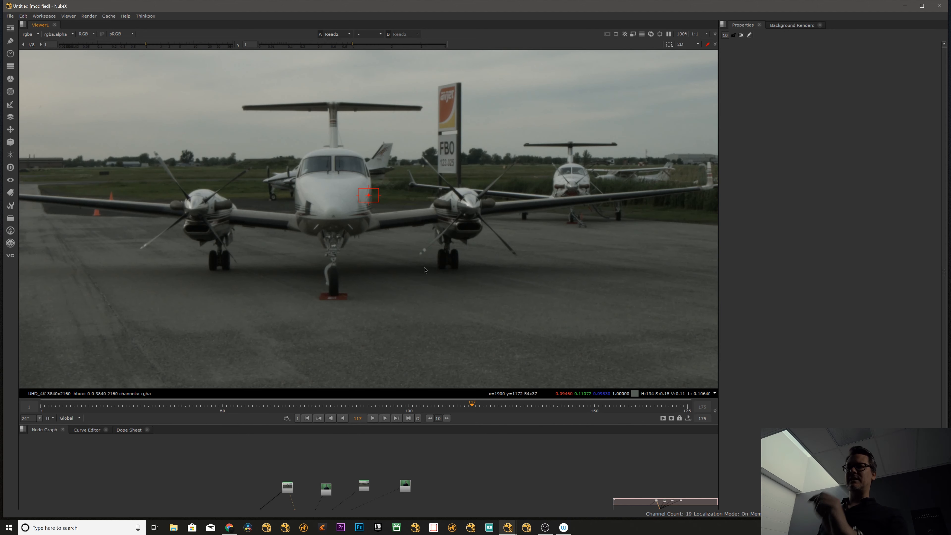
{"action": "left_click_drag", "start_coordinate": [472, 410], "coordinate": [506, 409]}
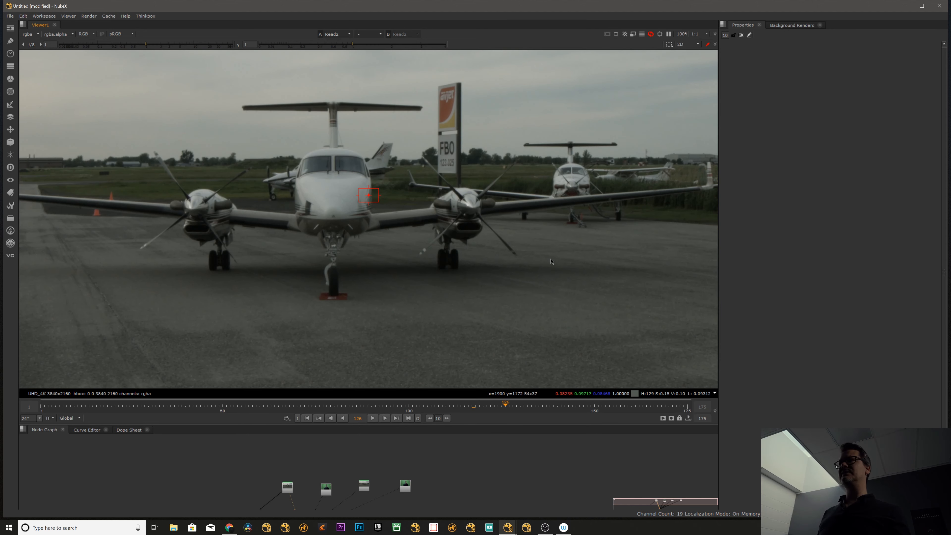
Show the green-screen footage from the second Read node in the viewer.
{"action": "middle_click_drag", "start_coordinate": [372, 460], "coordinate": [326, 431]}
{"action": "scroll", "coordinate": [342, 452], "scroll_direction": "down", "scroll_amount": 3}
{"action": "key", "text": "super+e"}
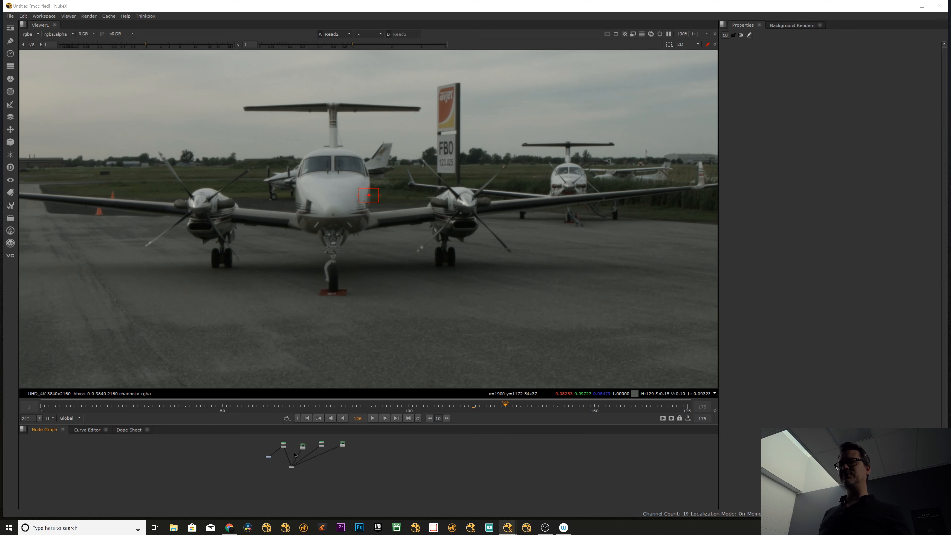
{"action": "left_click", "coordinate": [400, 460]}
{"action": "scroll", "coordinate": [304, 448], "scroll_direction": "up", "scroll_amount": 3}
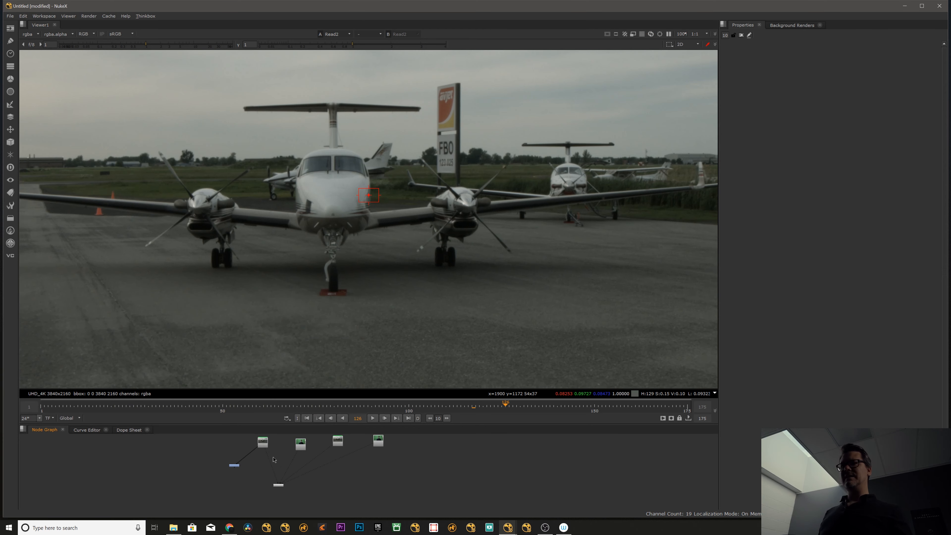
{"action": "left_click", "coordinate": [264, 443]}
{"action": "left_click", "coordinate": [278, 484]}
{"action": "left_click", "coordinate": [300, 446]}
{"action": "key", "text": "2"}
Switch the viewer back to the airplane Read node and fit its image in the viewer.
{"action": "left_click", "coordinate": [342, 443]}
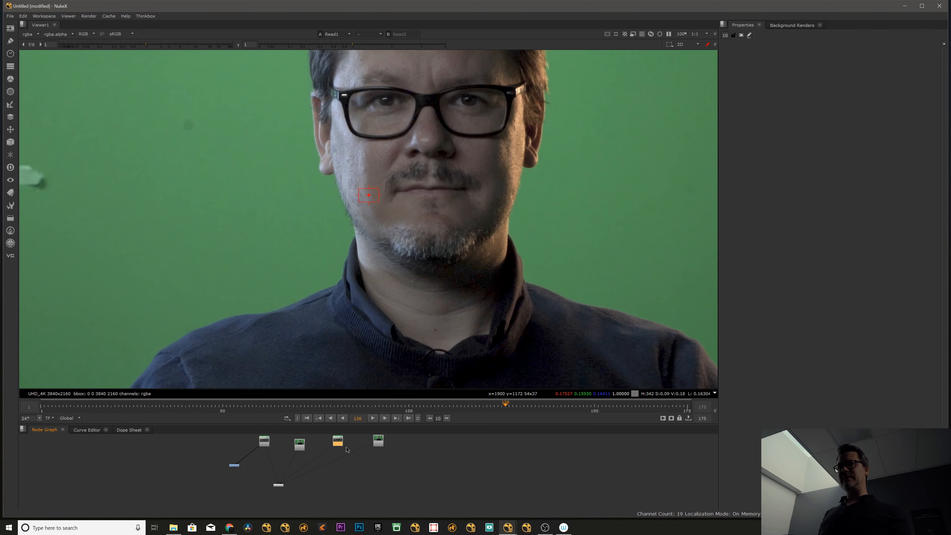
{"action": "key", "text": "1"}
{"action": "left_click_drag", "start_coordinate": [265, 444], "coordinate": [264, 445]}
{"action": "key", "text": "1"}
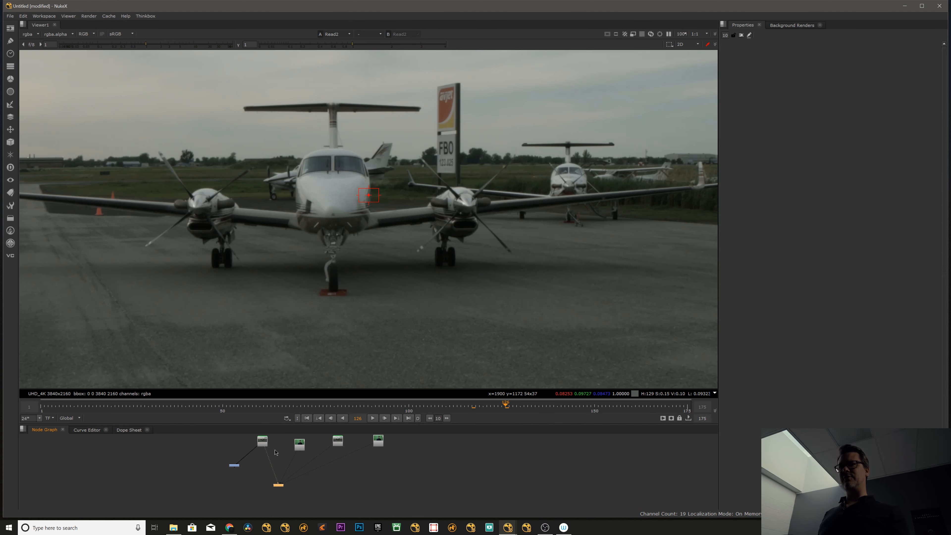
{"action": "key", "text": "f"}
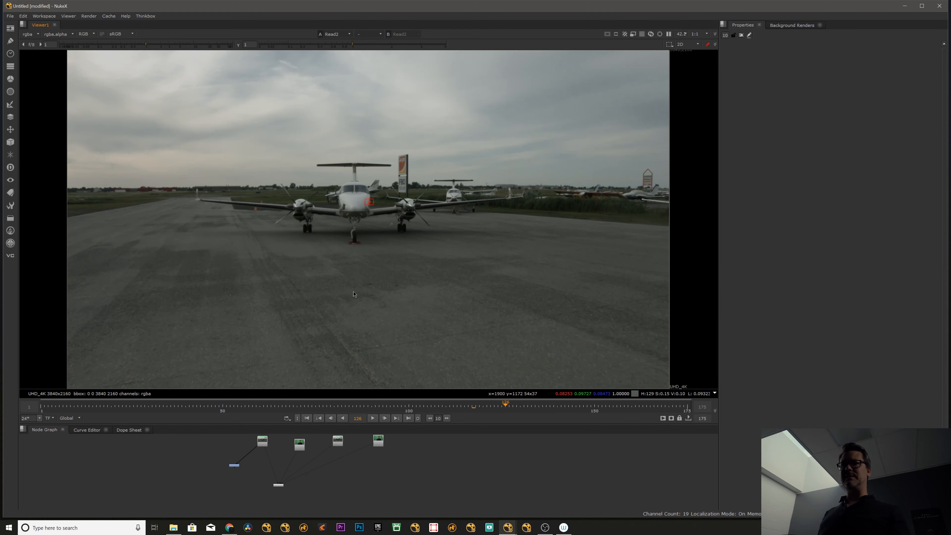
Delete the Viewer node and the node attached to the airplane Read node, and display the airplane footage in a new viewer.
{"action": "scroll", "coordinate": [278, 456], "scroll_direction": "down", "scroll_amount": 1}
{"action": "left_click", "coordinate": [279, 483]}
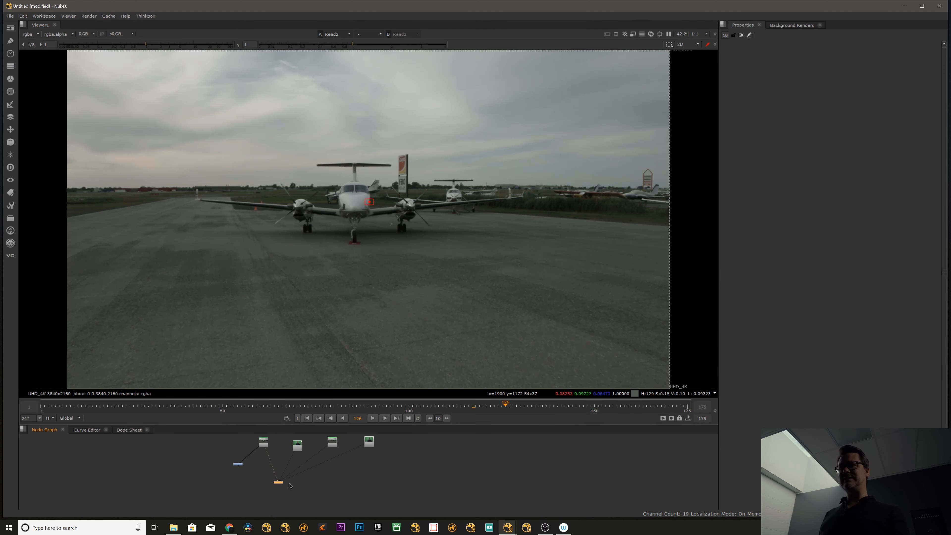
{"action": "key", "text": "Delete"}
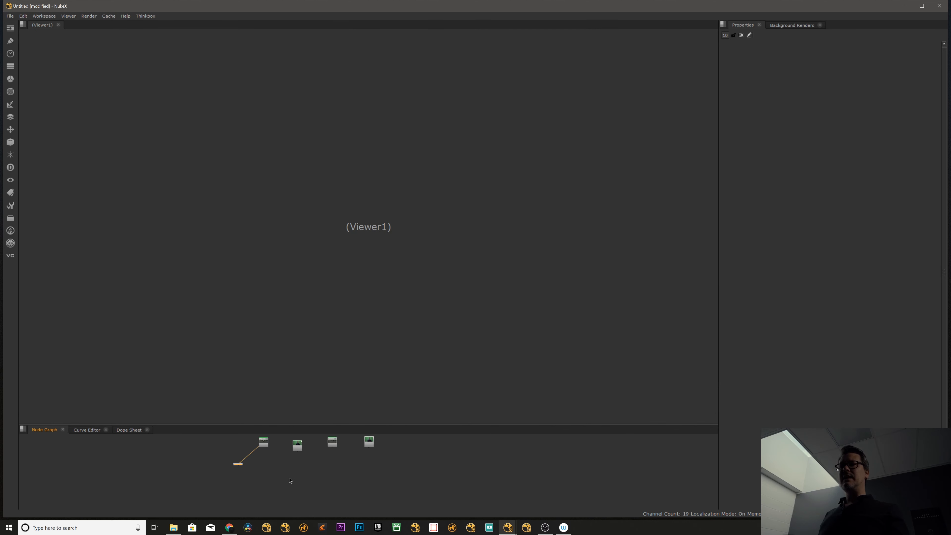
{"action": "key", "text": "Delete"}
{"action": "key", "text": "1"}
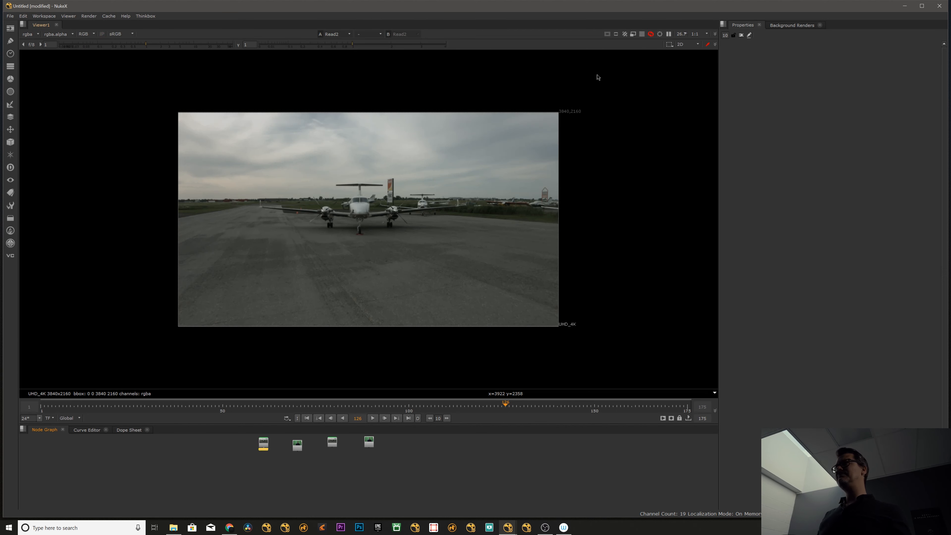
Scrub back to an earlier frame, play a short stretch of the airplane clip and fit the image in the viewer.
{"action": "left_click", "coordinate": [714, 35]}
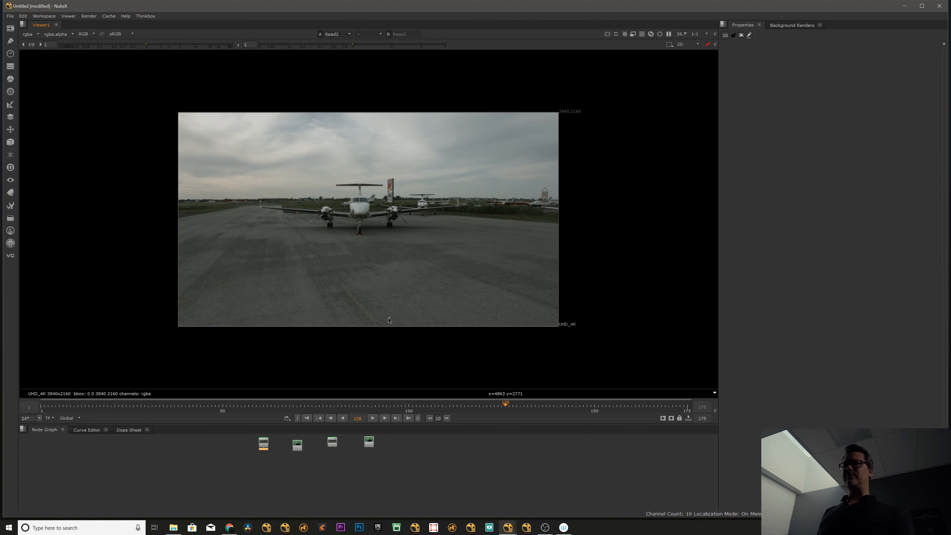
{"action": "left_click_drag", "start_coordinate": [368, 411], "coordinate": [338, 409]}
{"action": "left_click", "coordinate": [373, 419]}
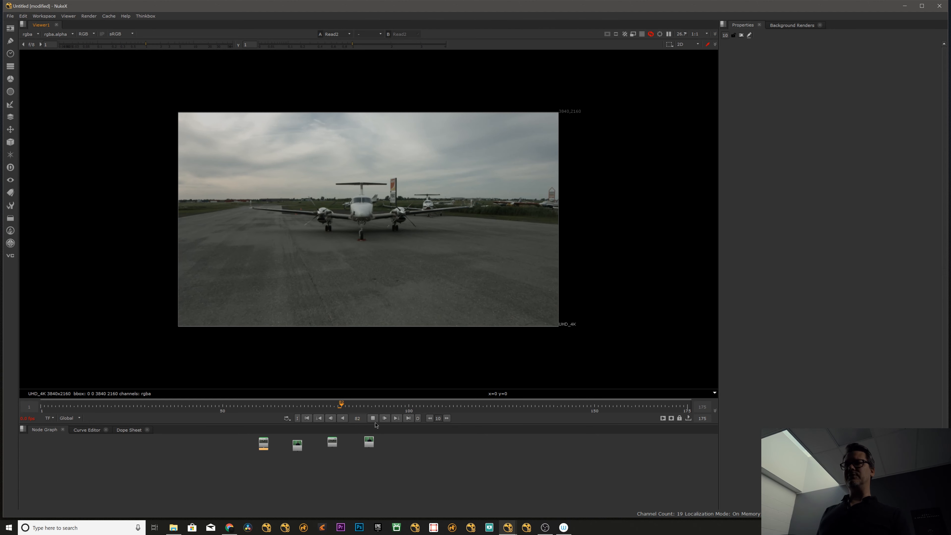
{"action": "left_click", "coordinate": [373, 419]}
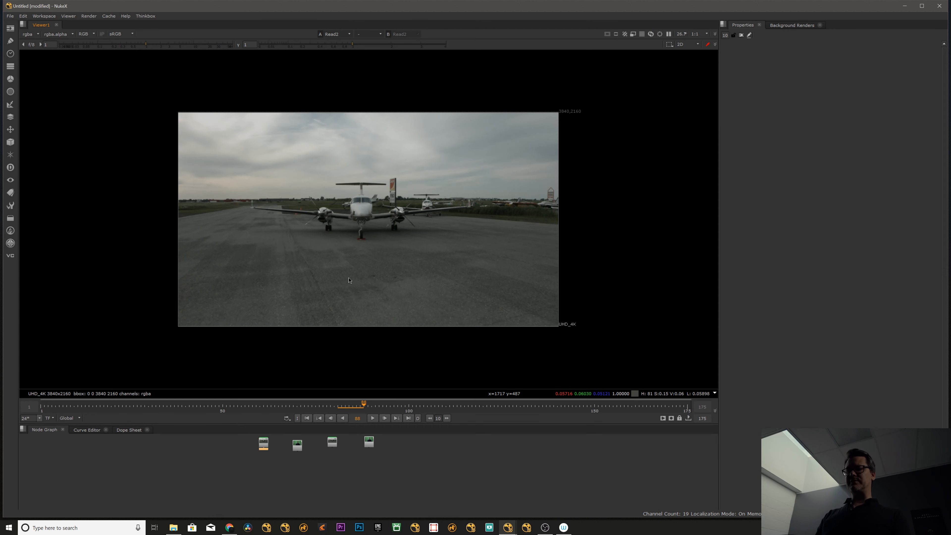
{"action": "key", "text": "f"}
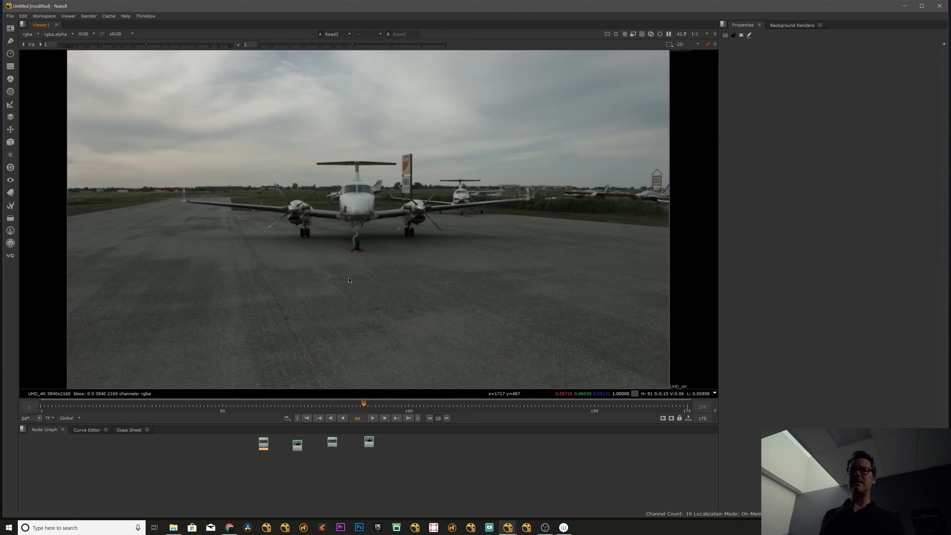